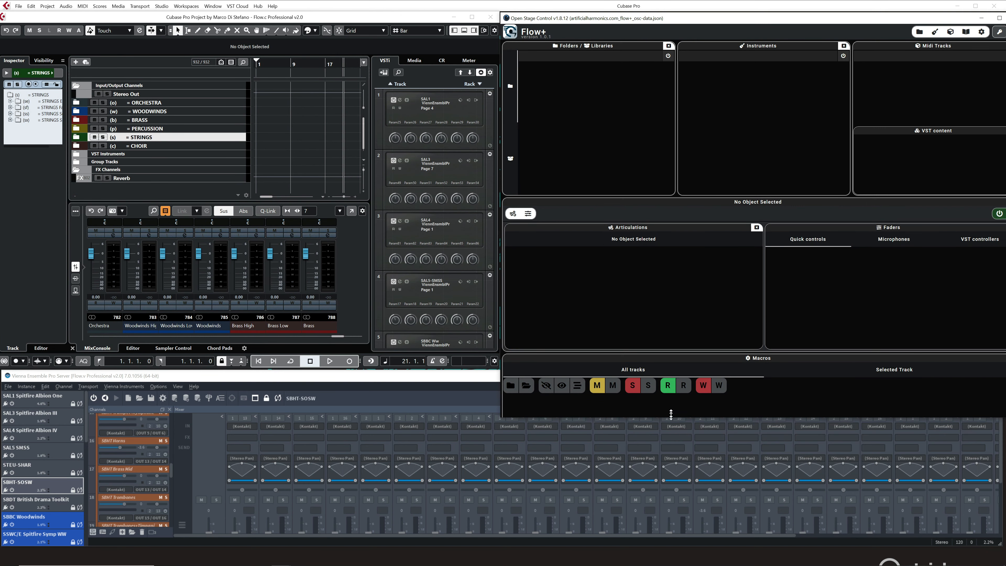
# Arrange the Flow+ and Cubase project windows side by side, resizing them so their edges meet.
pyautogui.moveTo(746, 23); pyautogui.dragTo(724, 20)
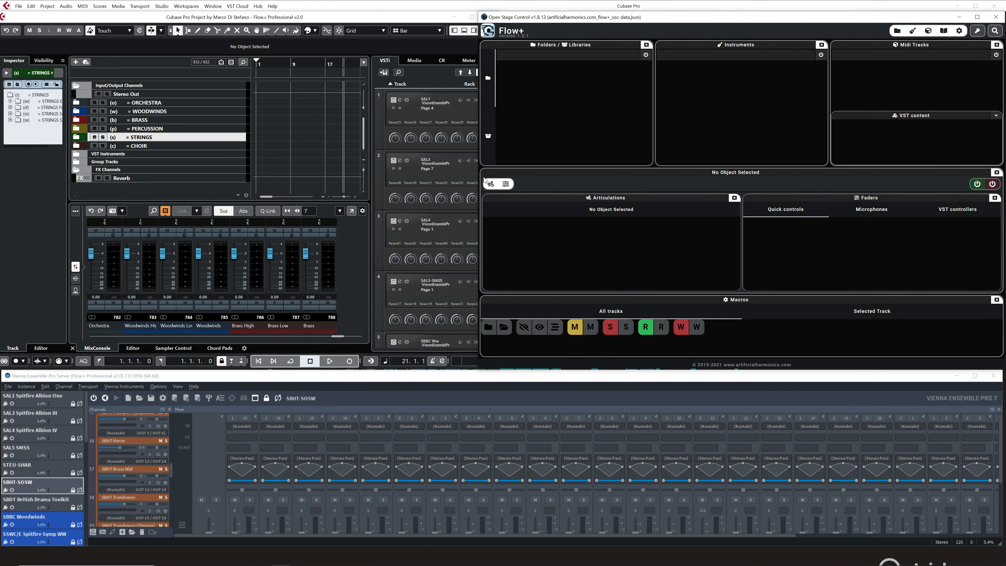
pyautogui.moveTo(478, 180); pyautogui.dragTo(456, 178)
pyautogui.click(447, 134)
pyautogui.moveTo(499, 101); pyautogui.dragTo(455, 101)
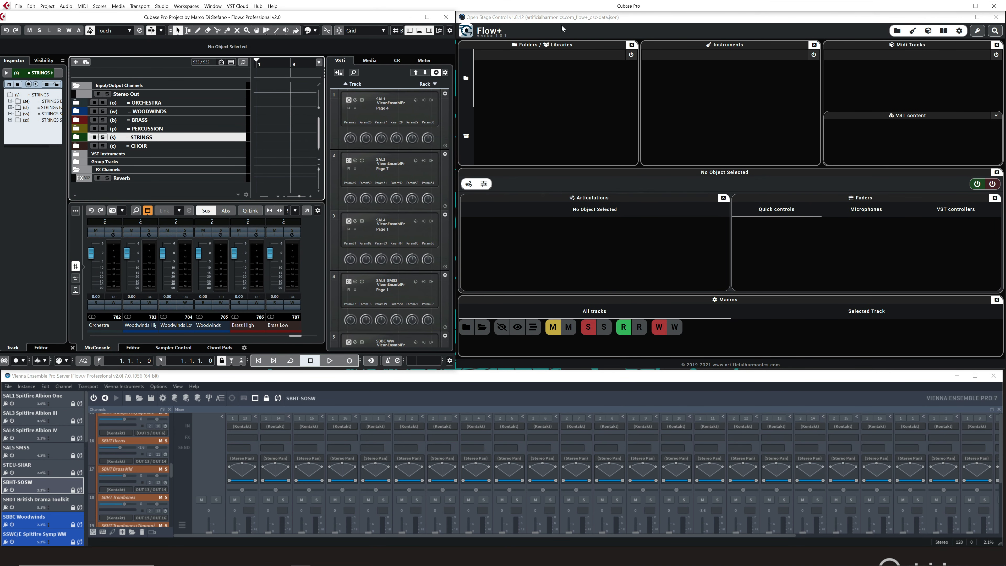
pyautogui.click(555, 23)
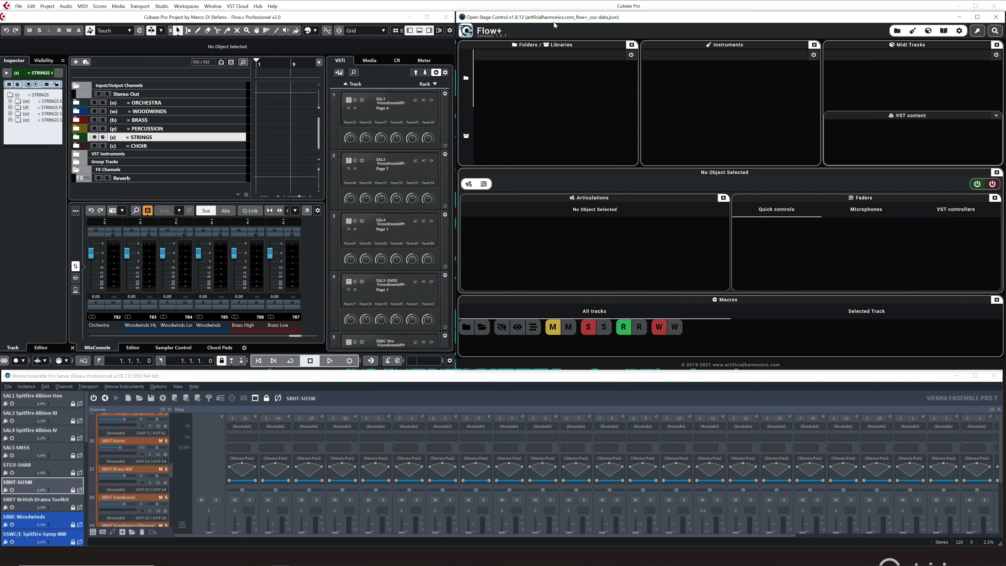
# Hide the left, lower and right zones of the Cubase project window, leaving only the track list and event display.
pyautogui.click(417, 32)
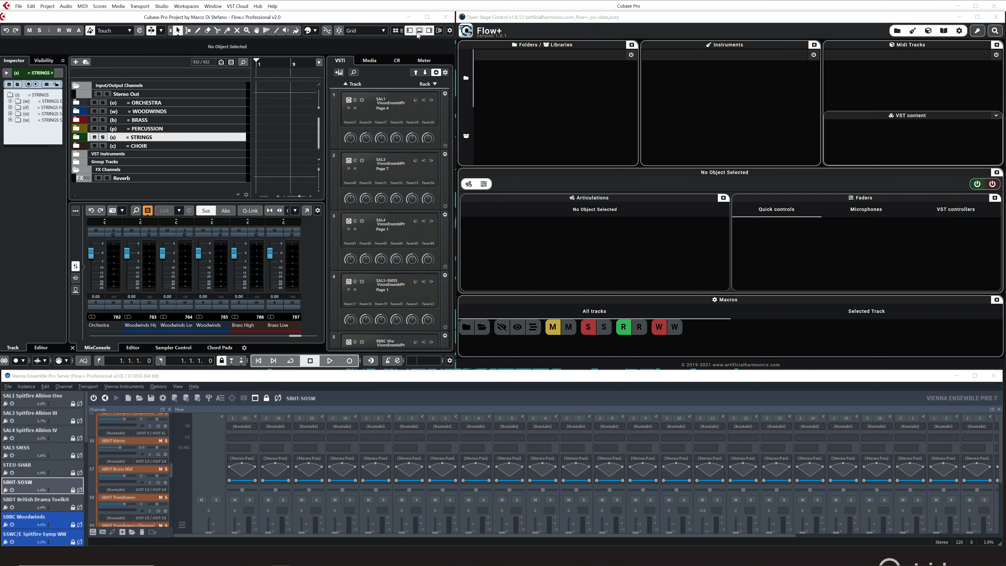
pyautogui.click(418, 31)
pyautogui.click(428, 31)
pyautogui.click(410, 31)
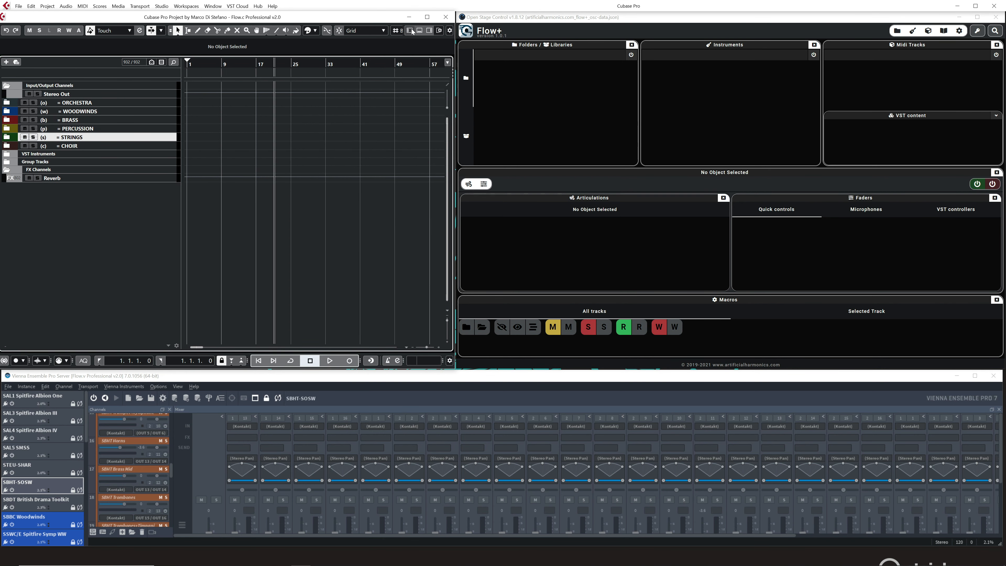
# Reduce Flow+ to the Folders / Libraries panel by hiding the Macros, selected-object, Midi Tracks and Instruments sections.
pyautogui.click(589, 20)
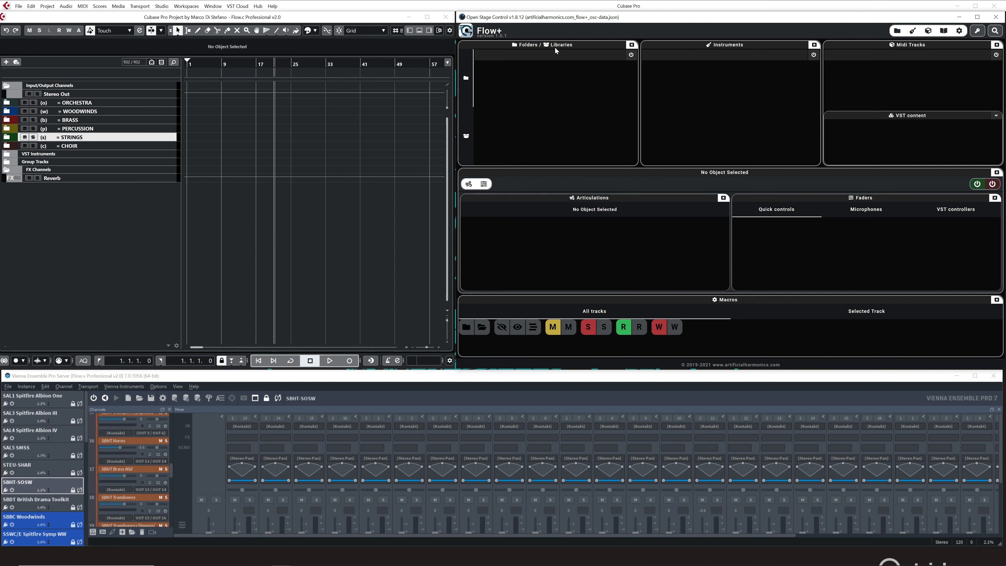
pyautogui.click(465, 133)
pyautogui.click(465, 89)
pyautogui.click(959, 34)
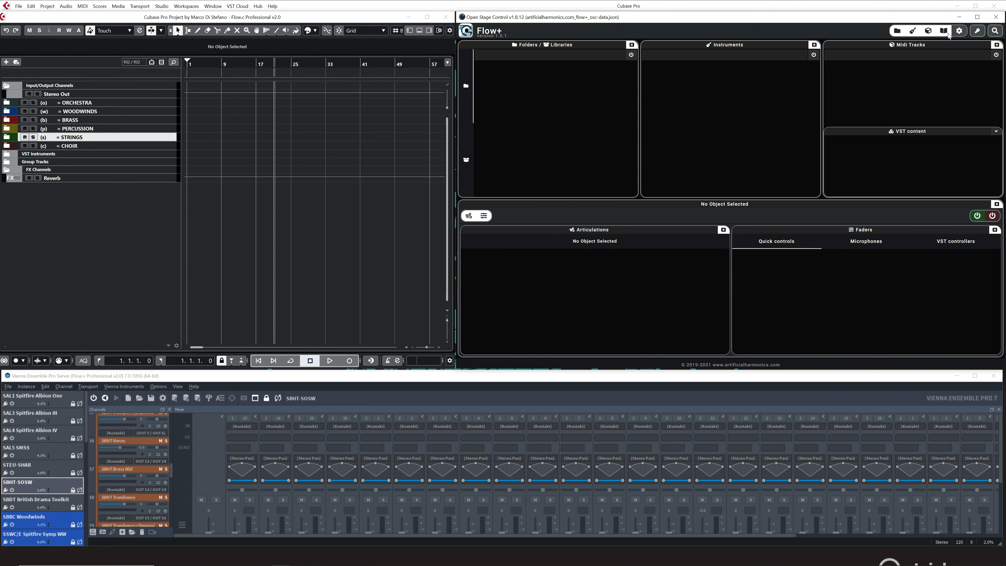
pyautogui.click(947, 32)
pyautogui.click(928, 33)
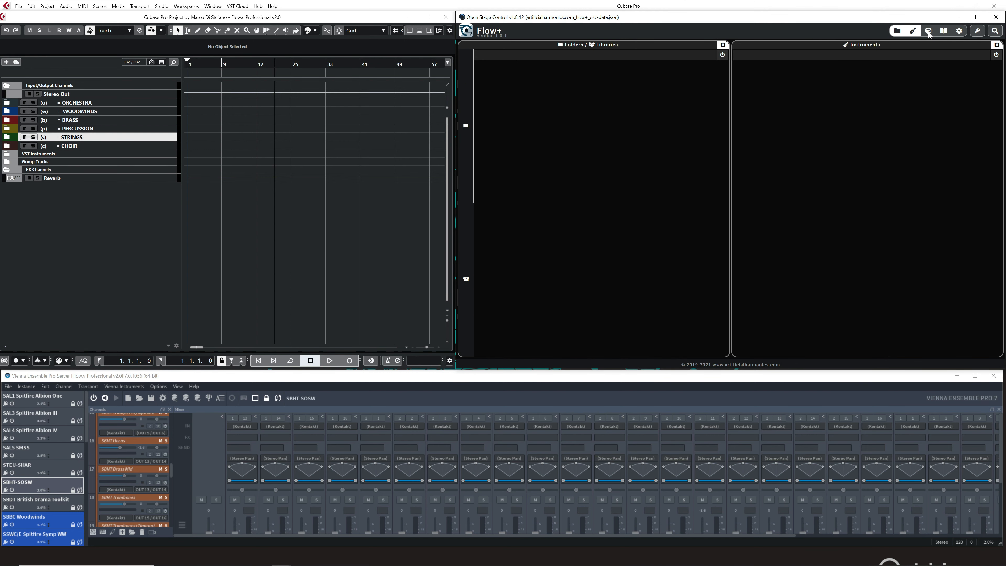
pyautogui.click(915, 33)
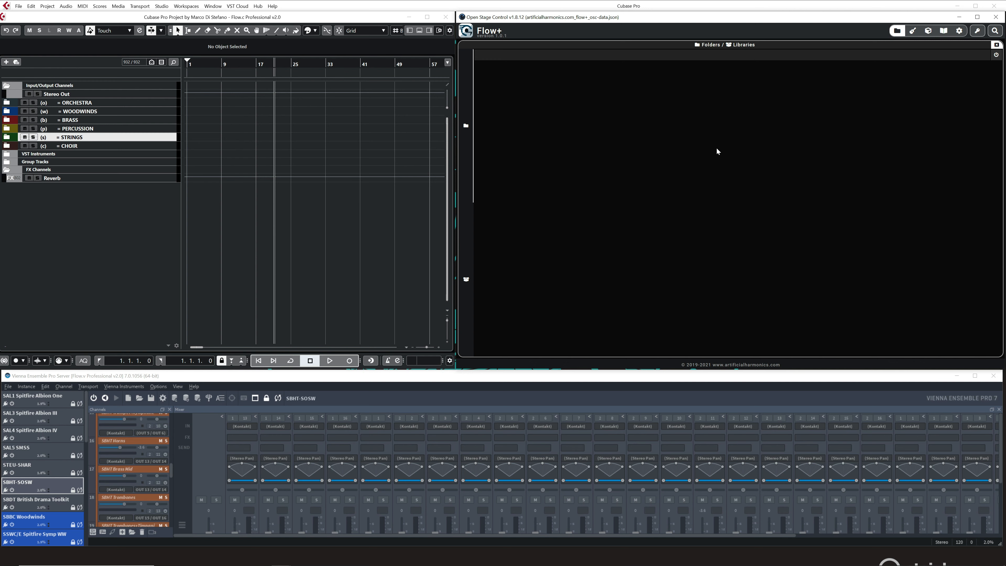
# Turn on the Folders / Libraries panel in Flow+ and collapse all track folders.
pyautogui.click(996, 57)
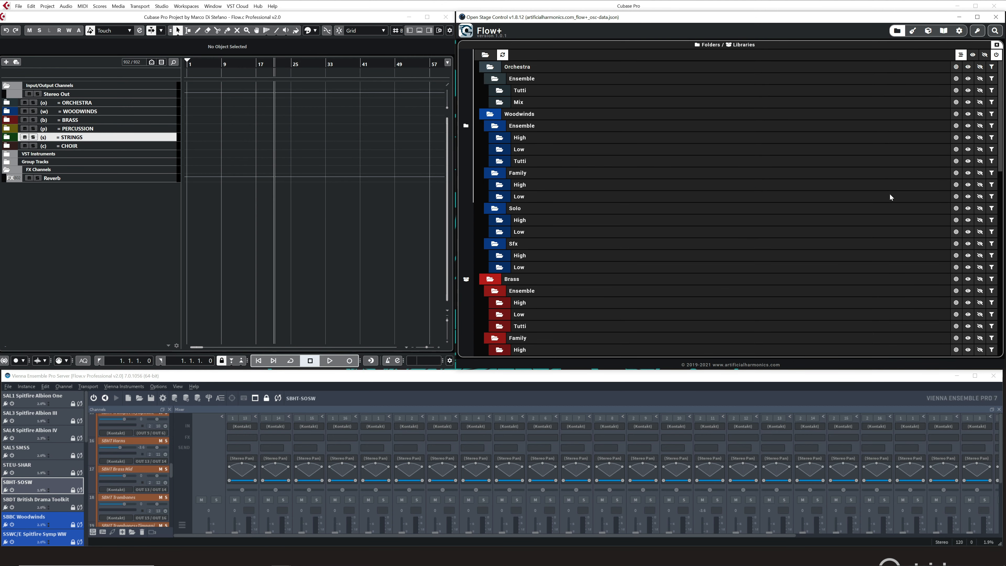
pyautogui.moveTo(1000, 111)
pyautogui.mouseDown()
pyautogui.moveTo(986, 325)
pyautogui.moveTo(990, 107)
pyautogui.mouseUp()
pyautogui.click(485, 55)
pyautogui.click(486, 55)
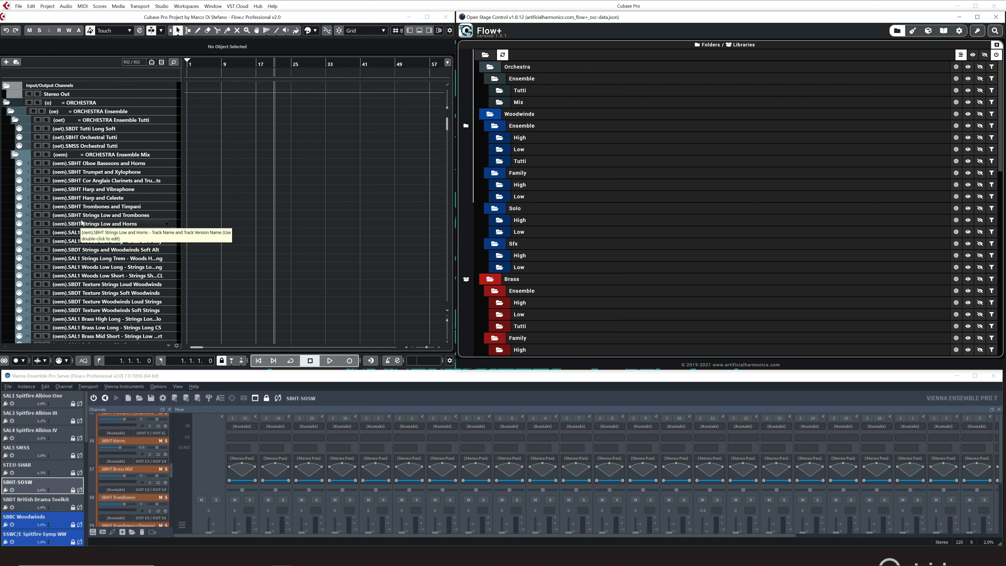
pyautogui.click(487, 56)
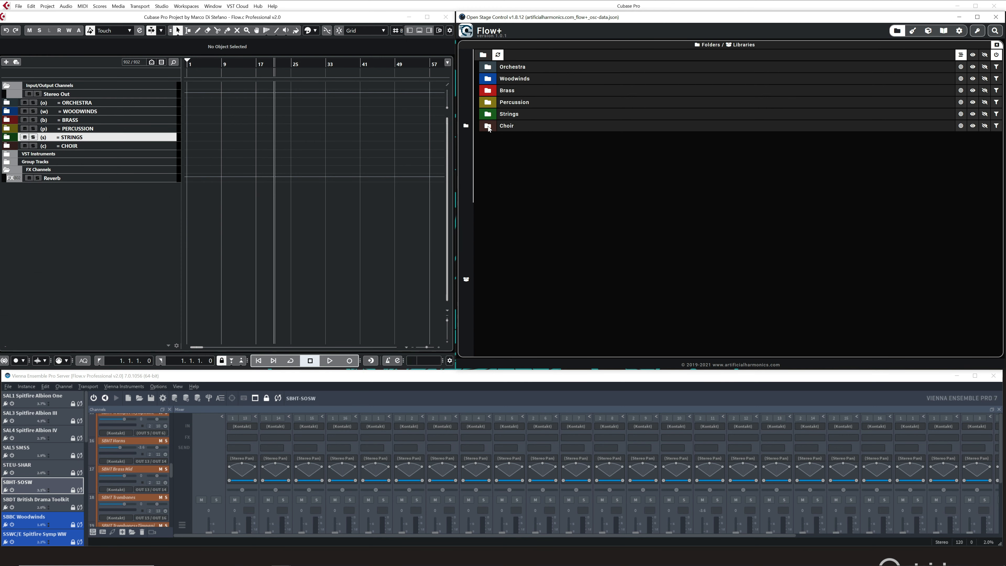
# Expand the Choir folder down through Ensemble to Tutti from the Flow+ folder list.
pyautogui.click(488, 126)
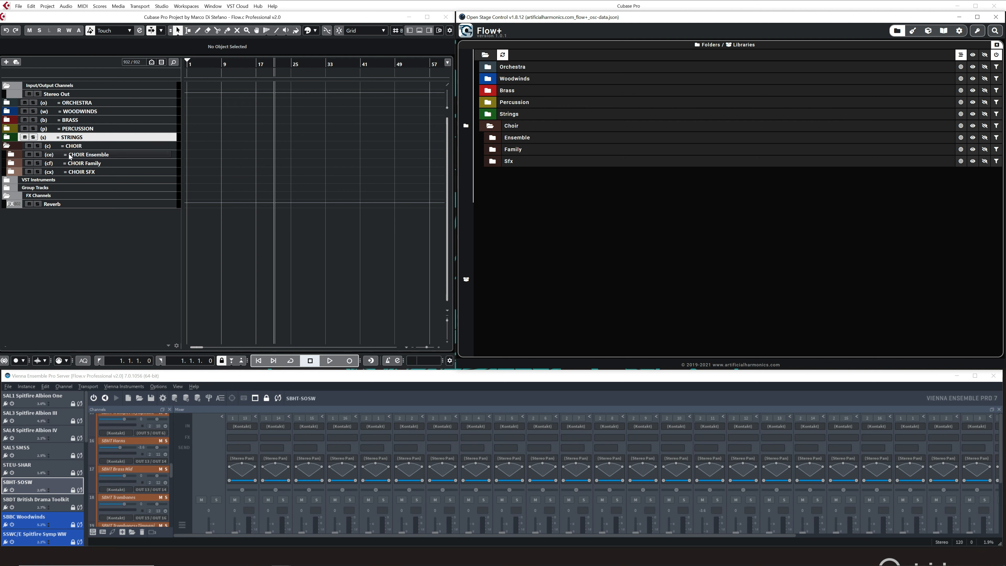
pyautogui.click(494, 139)
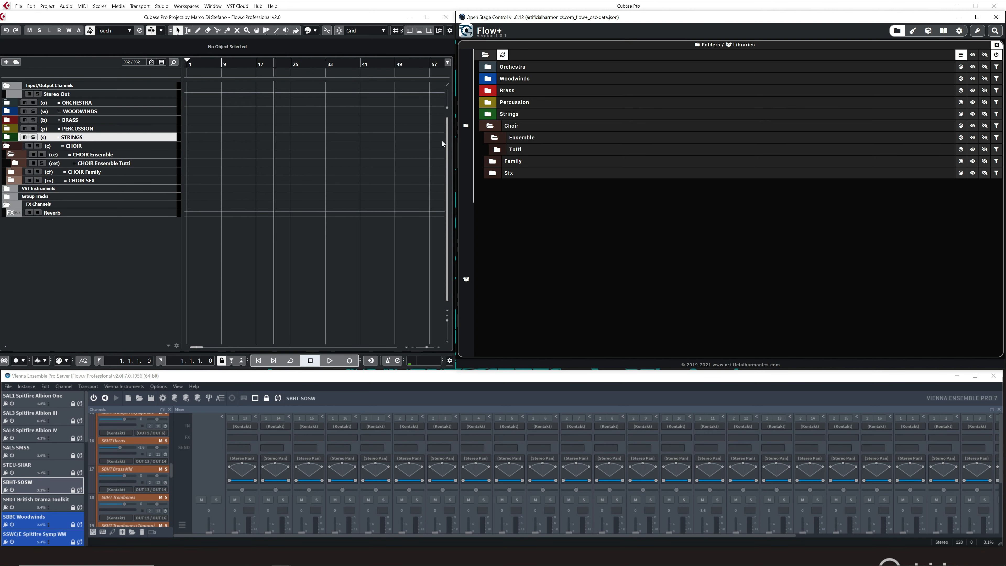
pyautogui.click(501, 149)
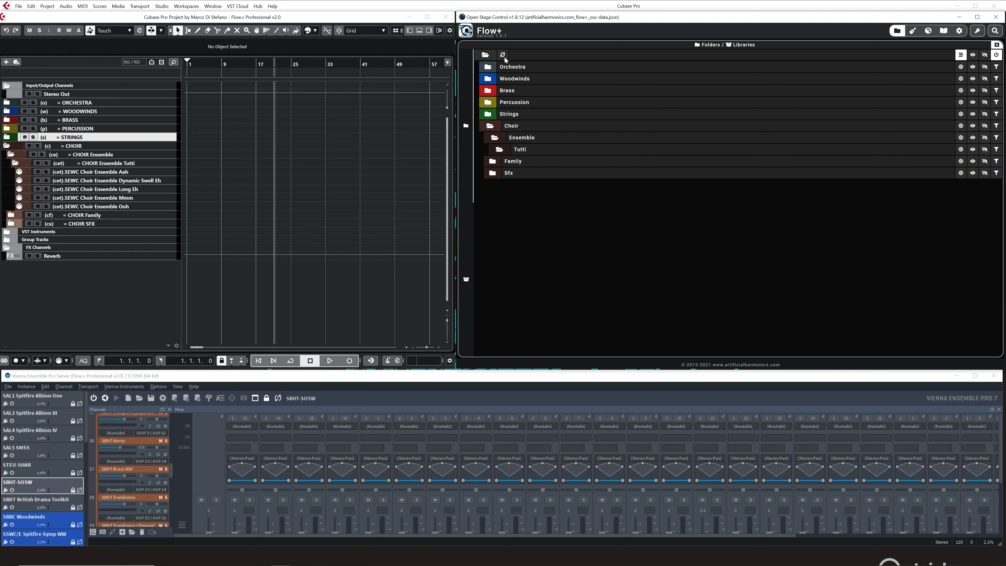
# With folder syncing off, expand Strings, Percussion, Brass and Woodwinds in Flow+, then collapse all folders with syncing on again.
pyautogui.click(488, 114)
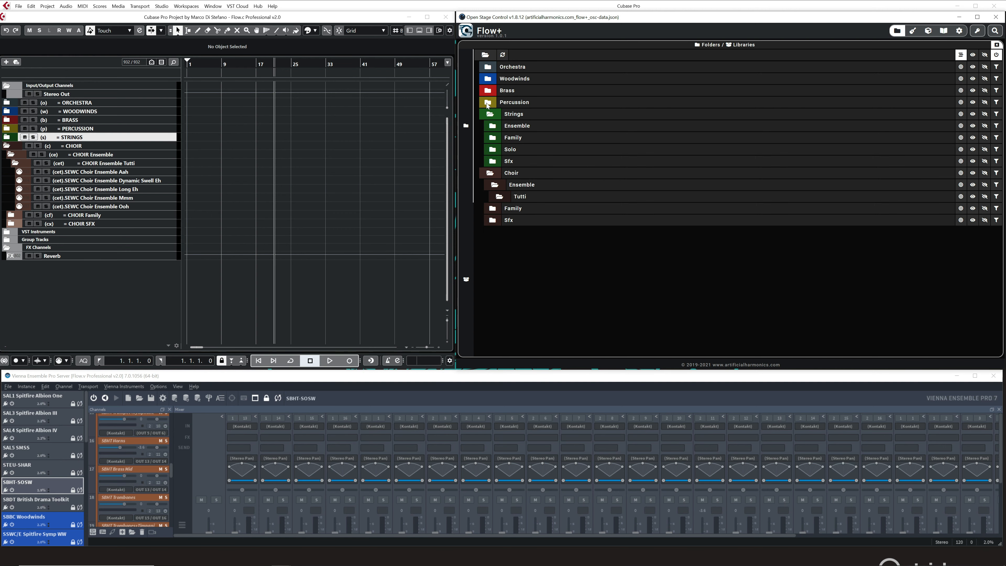
pyautogui.click(487, 102)
pyautogui.click(487, 90)
pyautogui.click(485, 79)
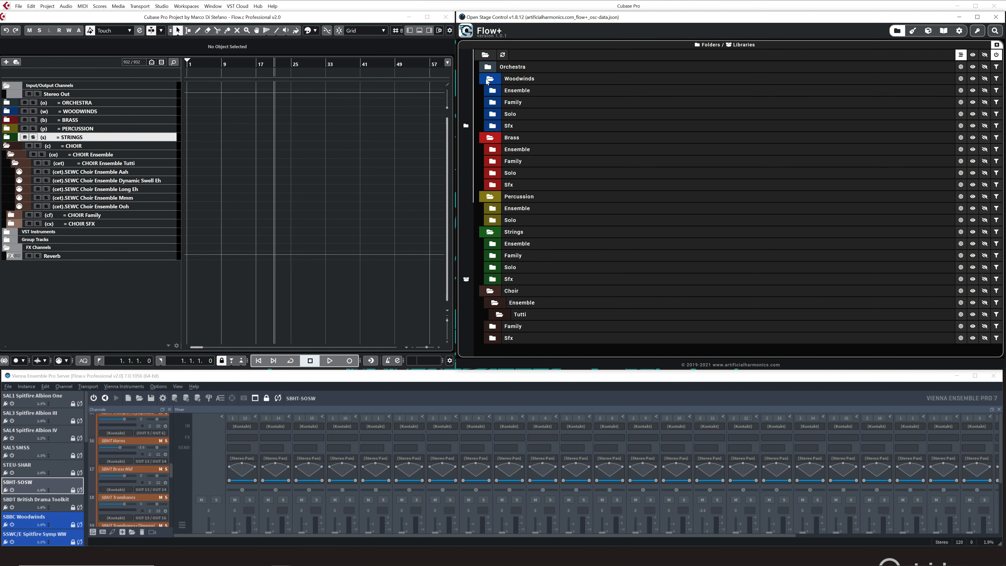
pyautogui.click(490, 91)
pyautogui.click(492, 82)
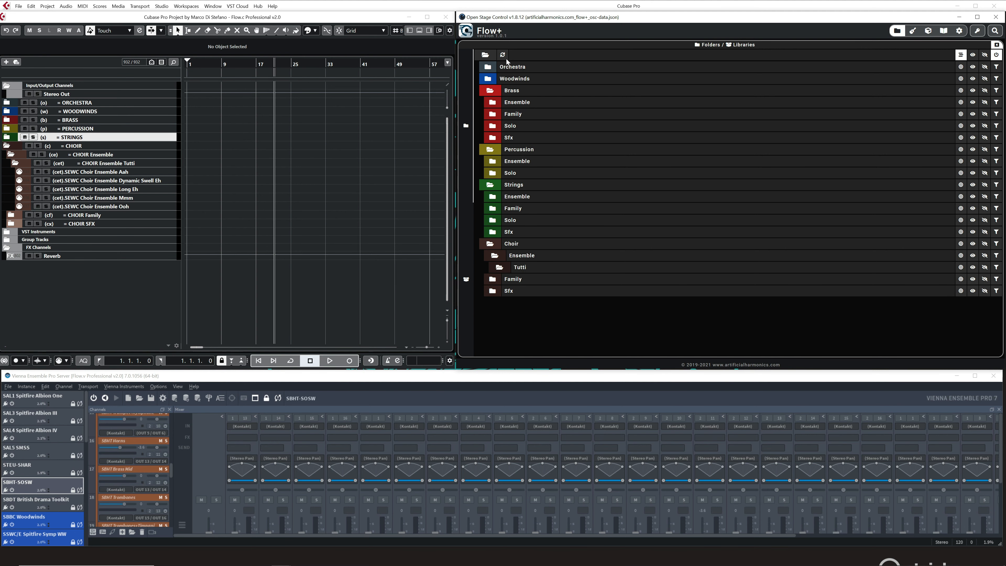
pyautogui.click(486, 55)
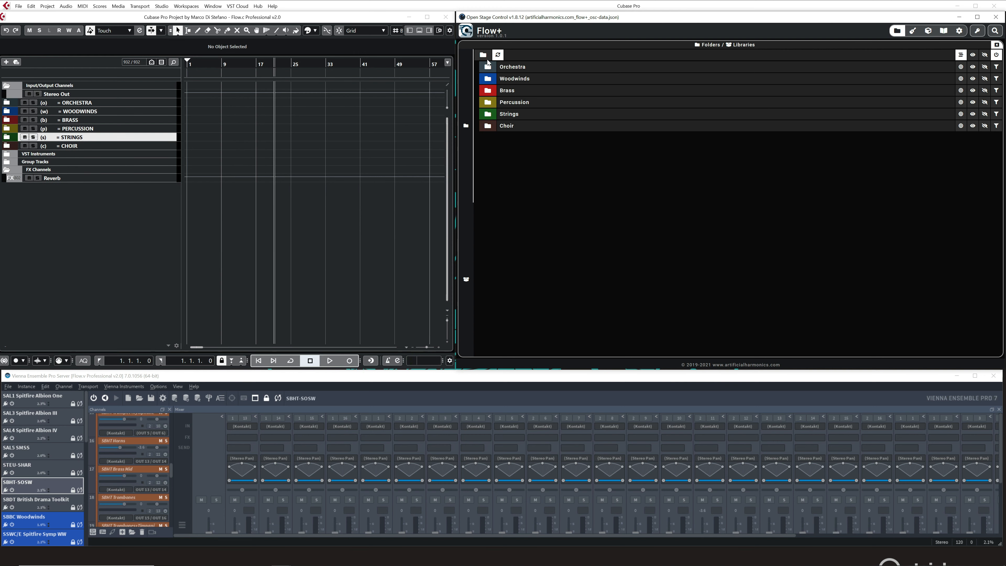
# Expand the Brass folder down through Ensemble to High from the Flow+ folder list.
pyautogui.click(488, 90)
pyautogui.click(494, 102)
pyautogui.click(495, 115)
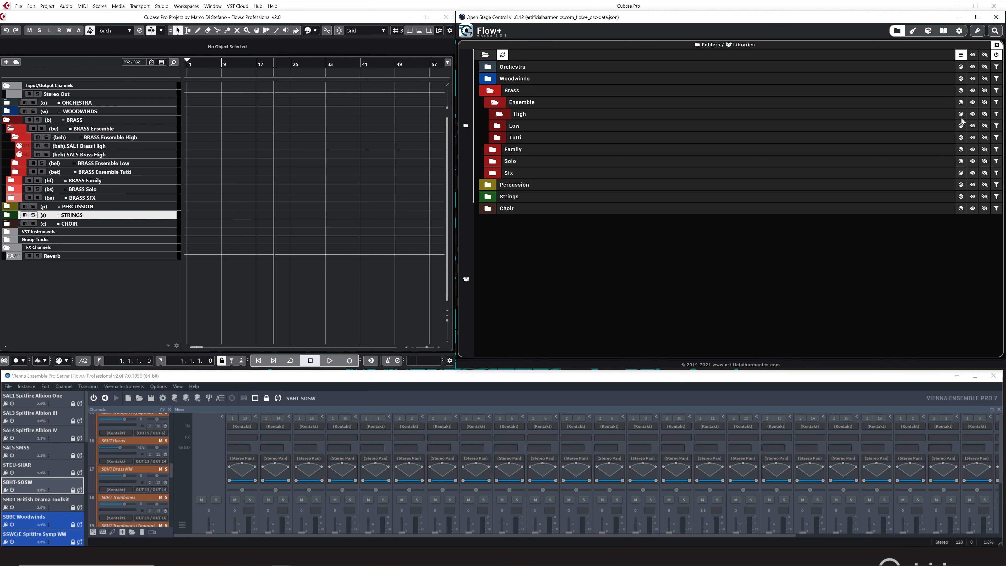
# Expand all folders in Flow+ and show only the Woodwinds Family tracks in the project.
pyautogui.click(486, 55)
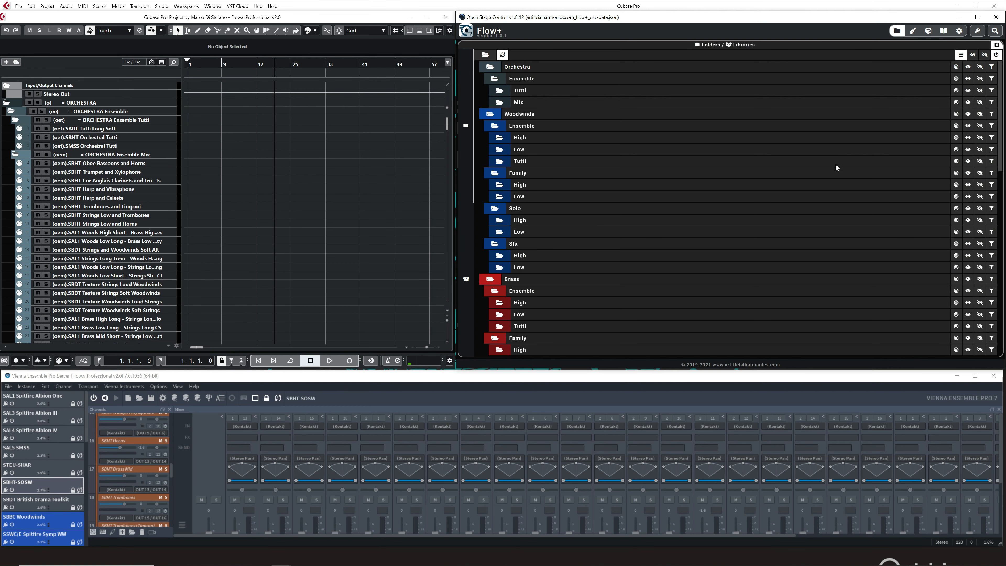
pyautogui.click(955, 174)
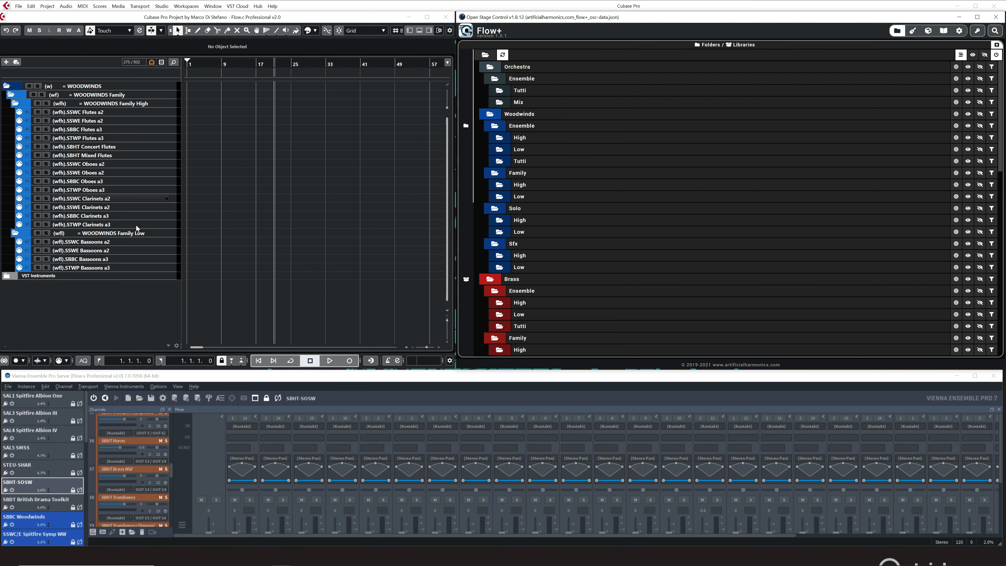
# Show only the Strings Solo High tracks, then add all remaining Strings Solo tracks to the visible ones.
pyautogui.scroll(-10, 708, 257)
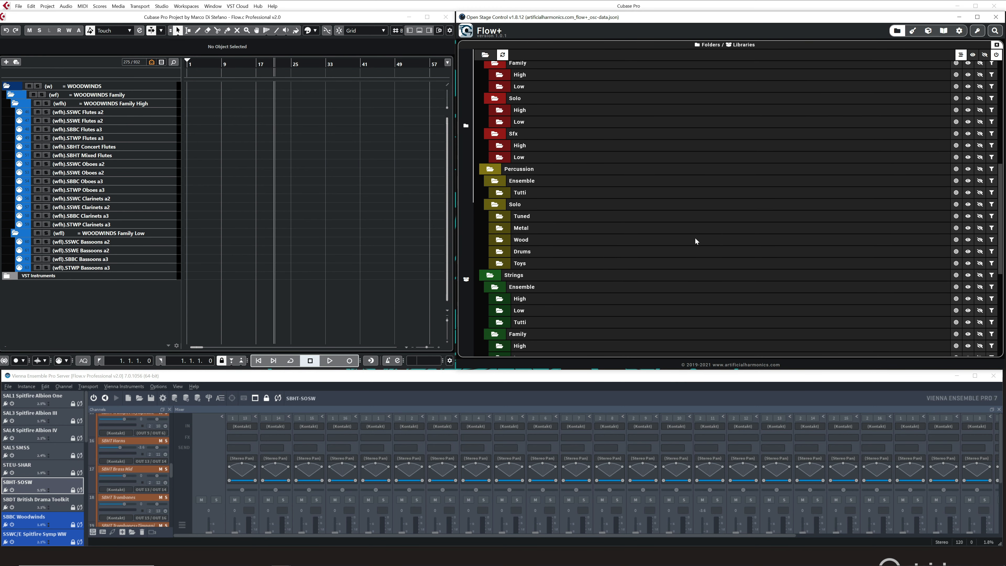
pyautogui.scroll(-3, 543, 253)
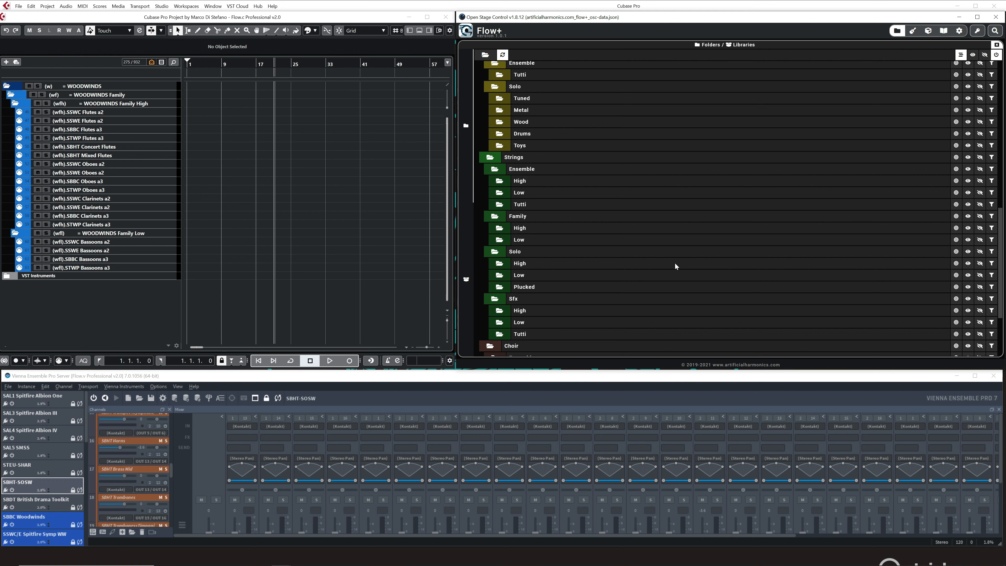
pyautogui.click(955, 264)
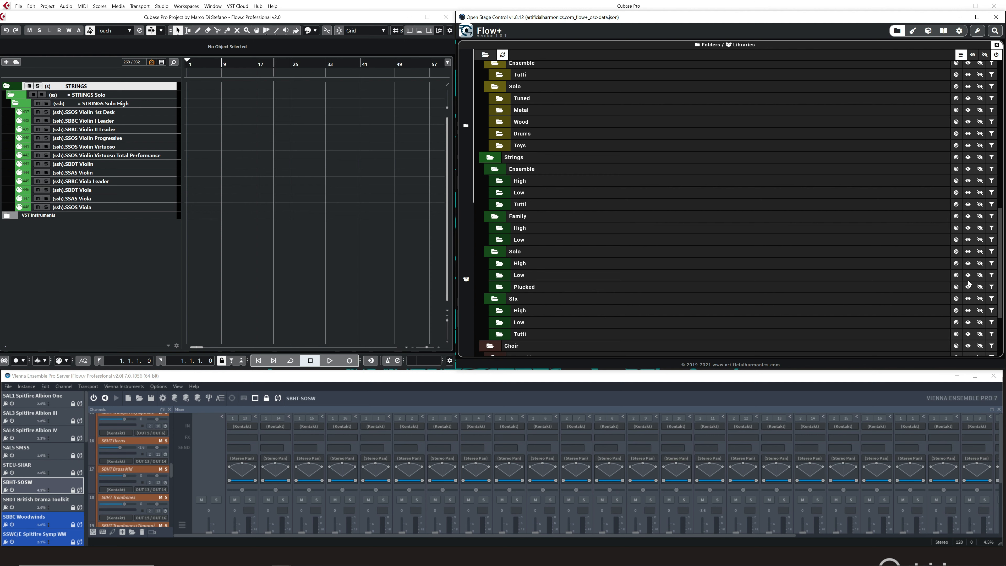
pyautogui.click(967, 253)
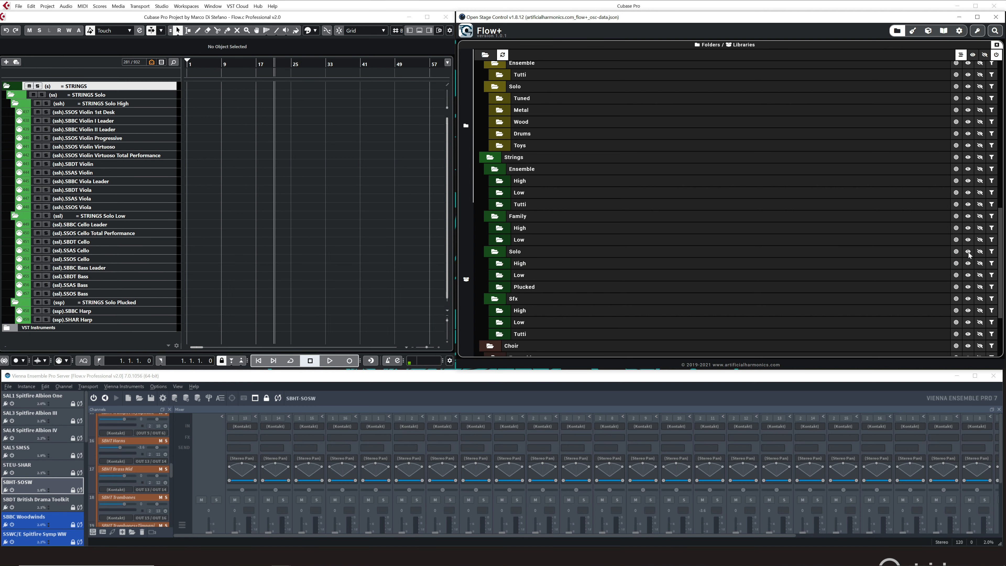
# Add the Percussion Solo Toys tracks to the visible tracks, then hide them again.
pyautogui.scroll(1, 831, 182)
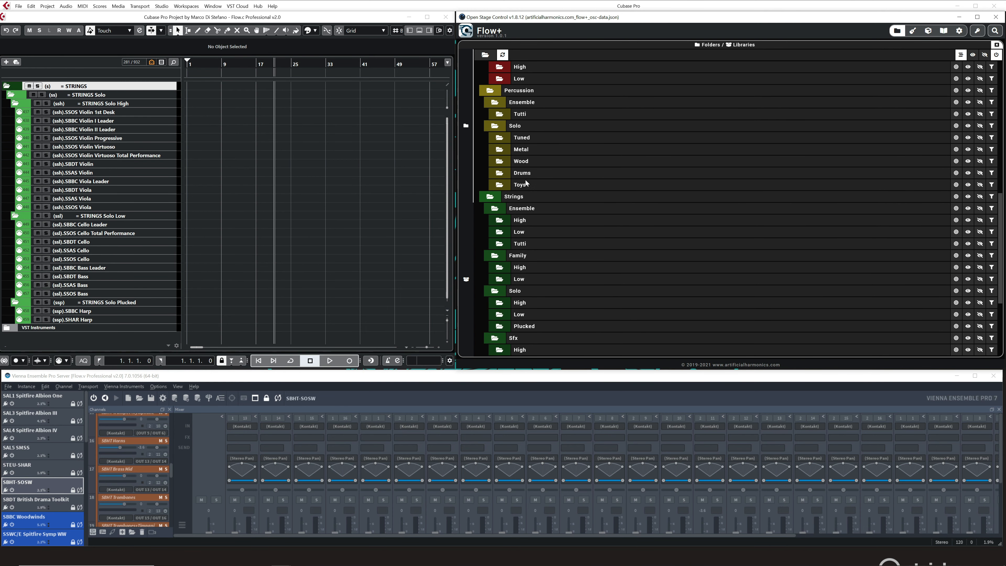
pyautogui.click(967, 185)
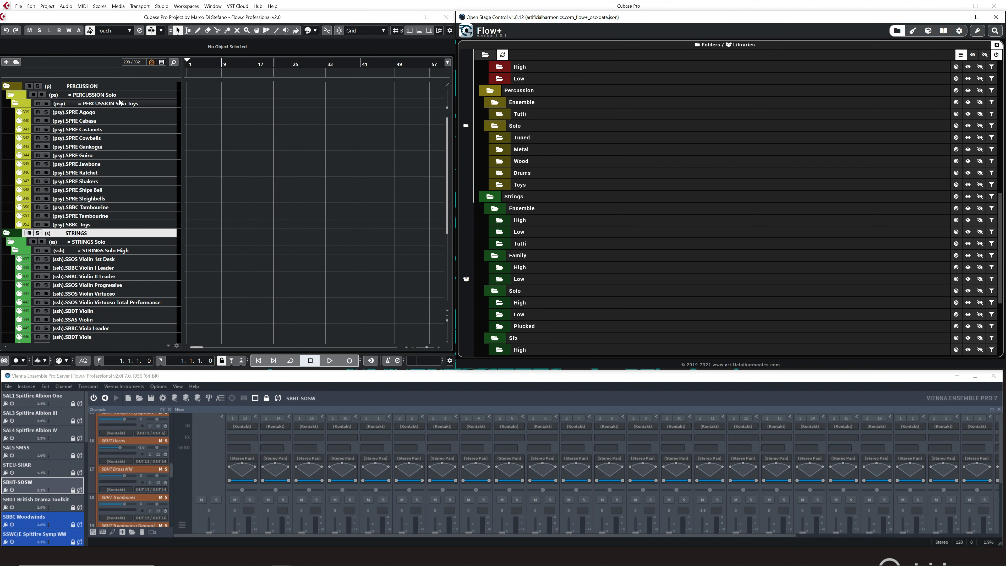
pyautogui.click(981, 184)
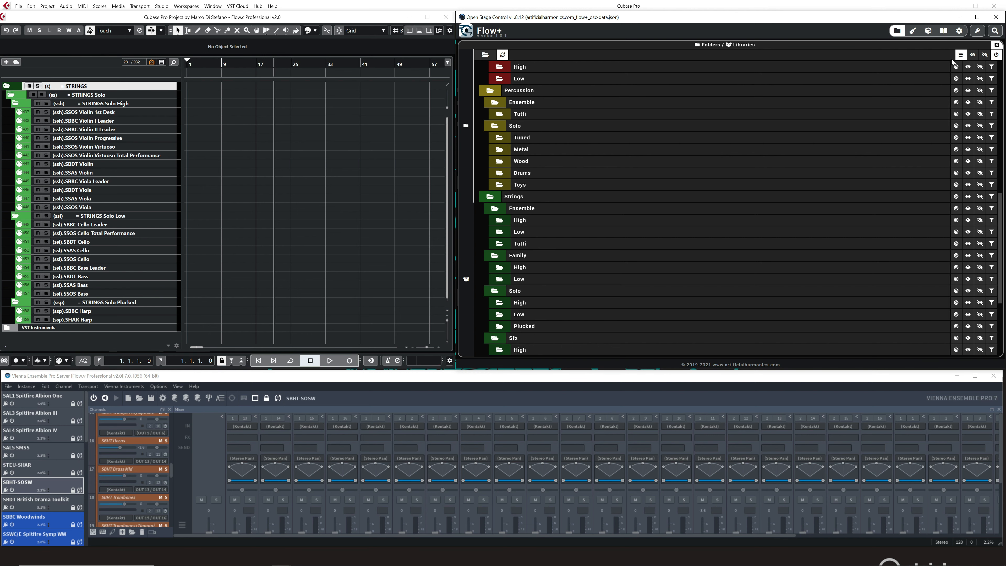
# Collapse and re-expand all folders, then hide every track and show them all again using the global visibility controls.
pyautogui.click(484, 56)
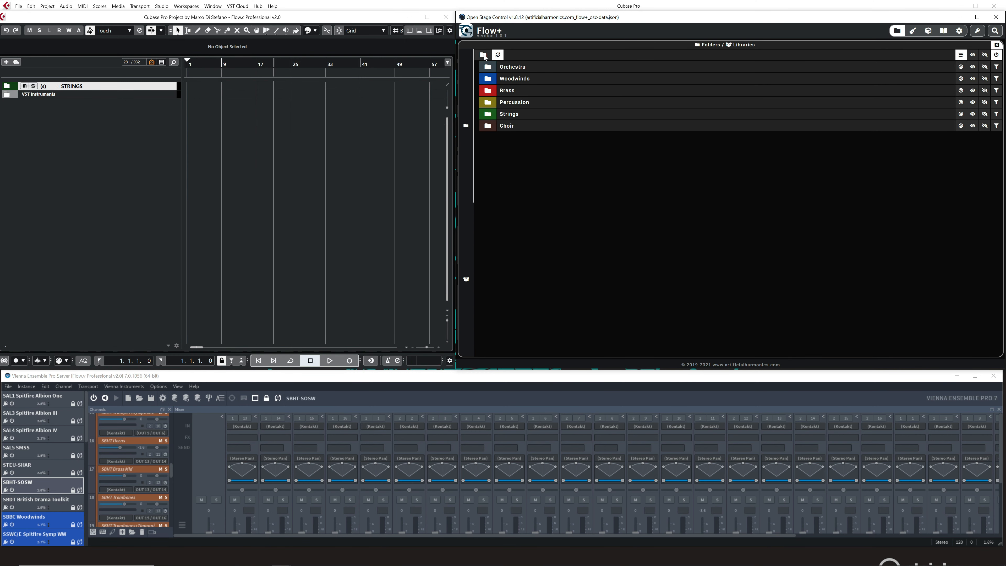
pyautogui.click(484, 56)
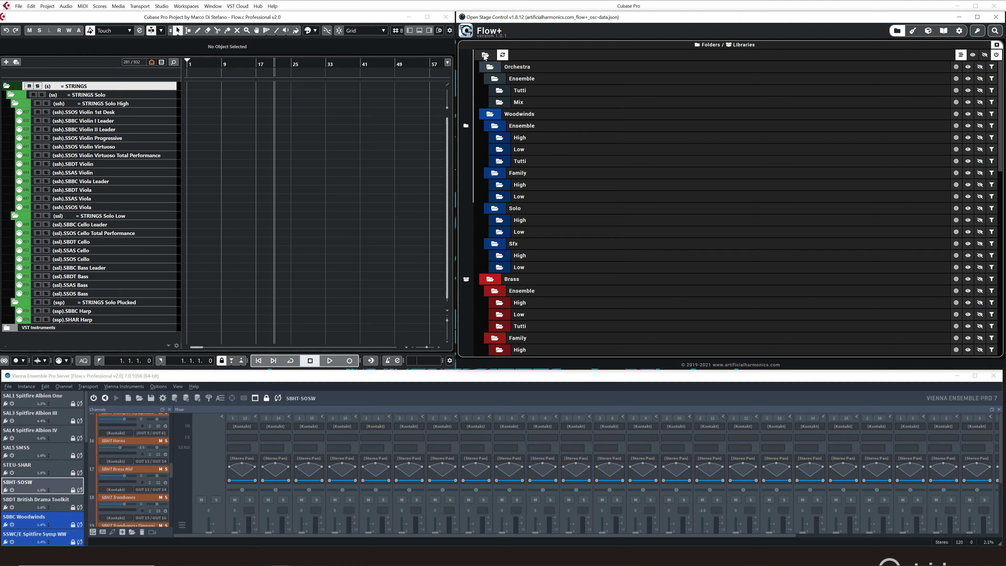
pyautogui.click(984, 55)
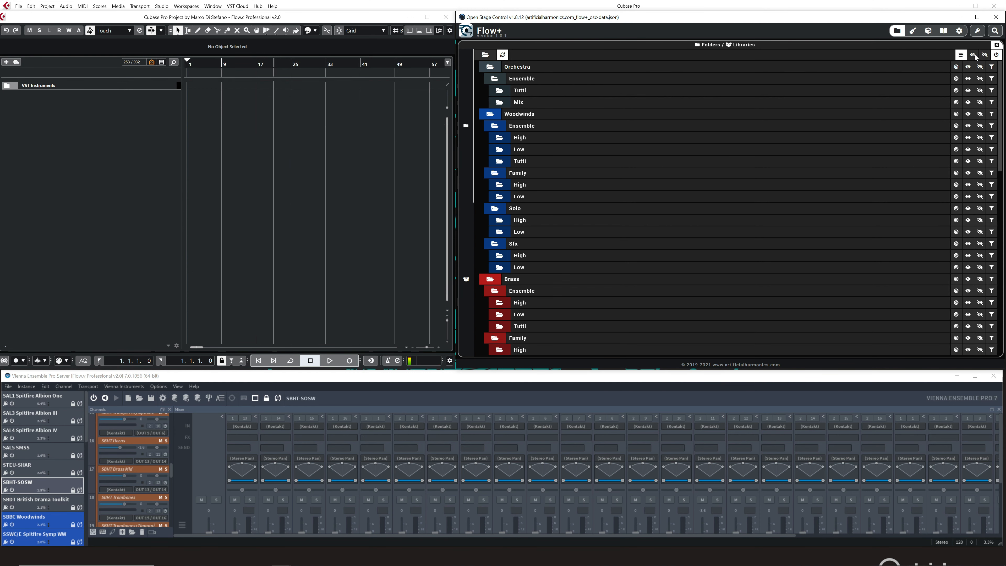
pyautogui.click(973, 55)
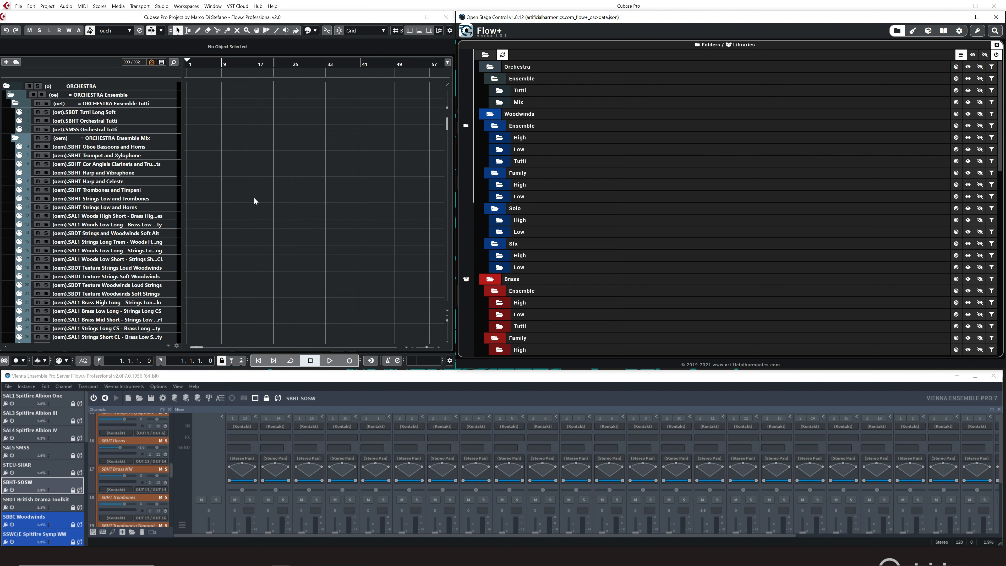
# Draw a part on the SBHT Strings Low and Trombones track from about bar 1 to bar 26.
pyautogui.rightClick(219, 143)
pyautogui.click(237, 142)
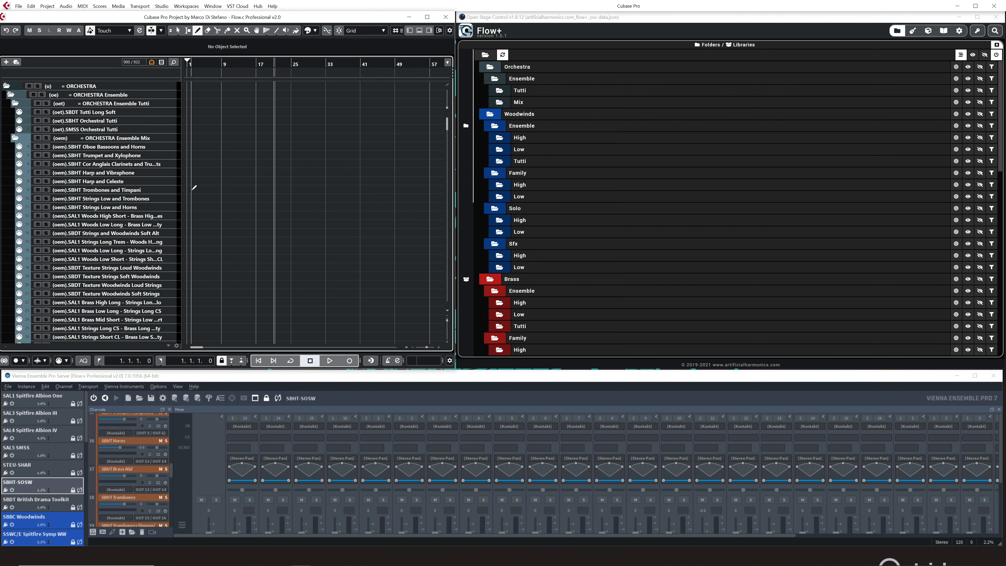
pyautogui.moveTo(190, 198); pyautogui.dragTo(298, 198)
pyautogui.rightClick(252, 229)
pyautogui.click(252, 229)
# Draw parts on the STWP Cor Anglais track from about bar 5 to 24 and the STBP Trumpets a2 track from about bar 7 to 26.
pyautogui.rightClick(223, 232)
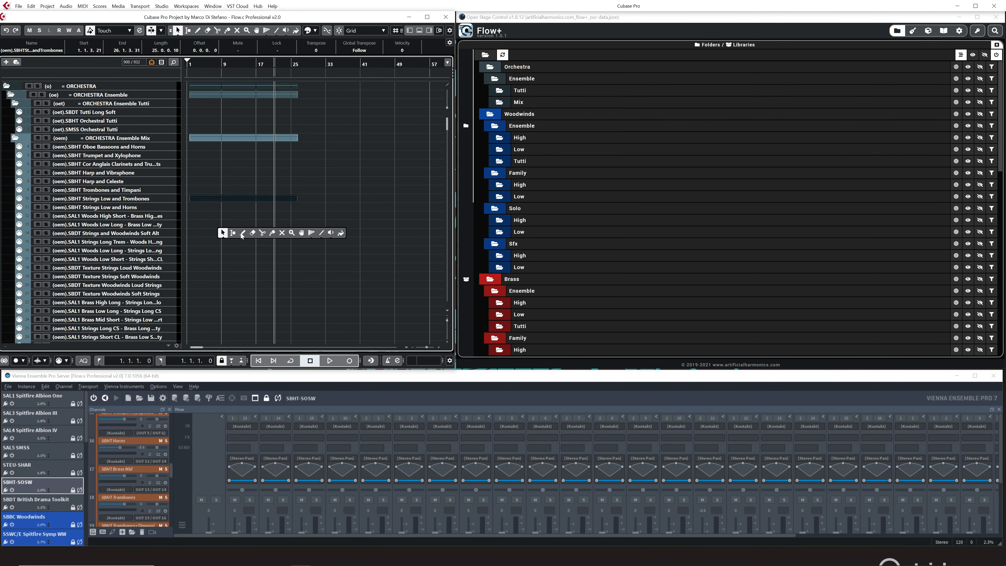
pyautogui.click(241, 235)
pyautogui.scroll(-15, 232, 249)
pyautogui.moveTo(205, 232); pyautogui.dragTo(290, 229)
pyautogui.scroll(-15, 240, 238)
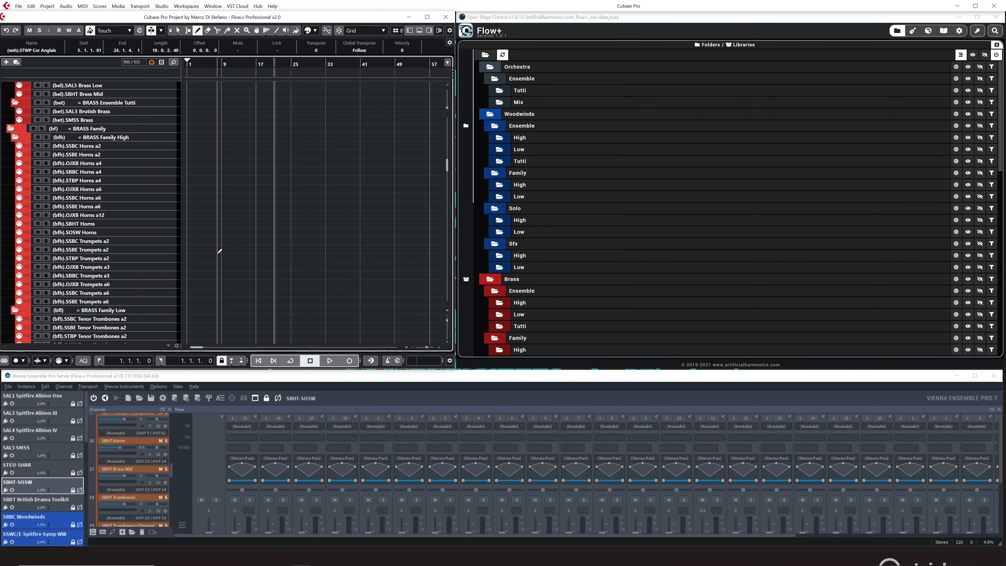
pyautogui.moveTo(218, 253); pyautogui.dragTo(296, 258)
pyautogui.press('1')
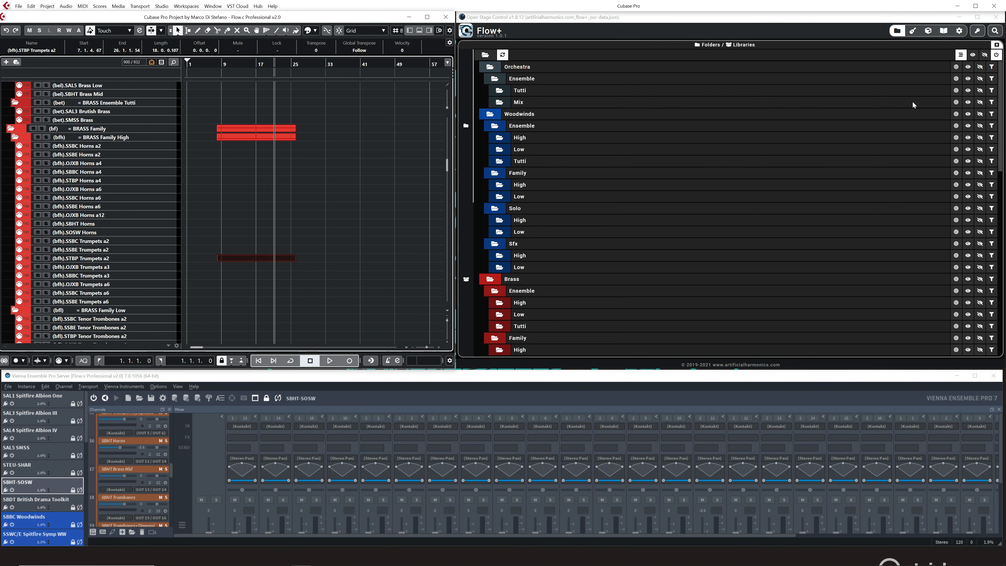
# Turn the display of tracks with data off and back on, then show only the Percussion Solo Wood tracks alongside them.
pyautogui.click(962, 56)
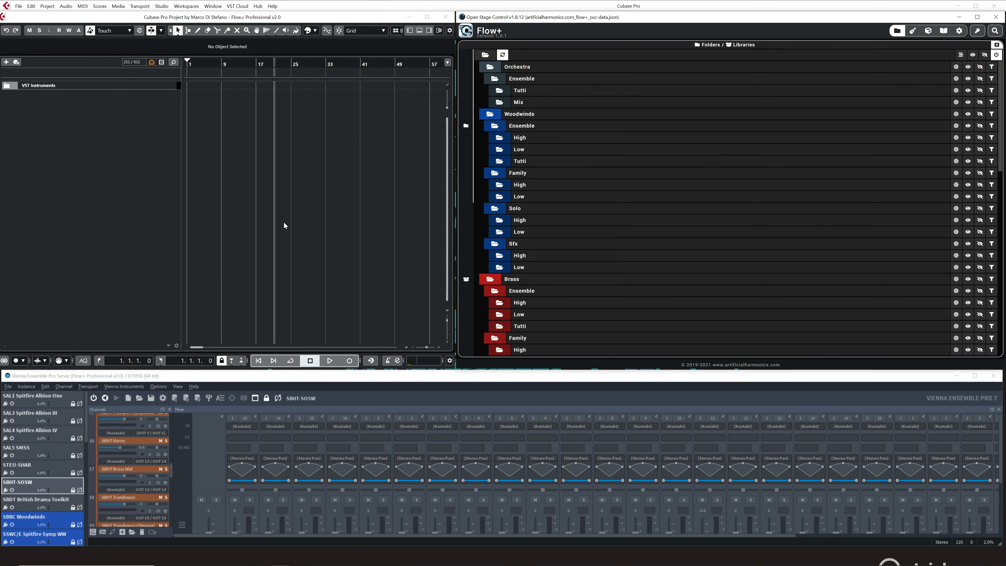
pyautogui.click(960, 57)
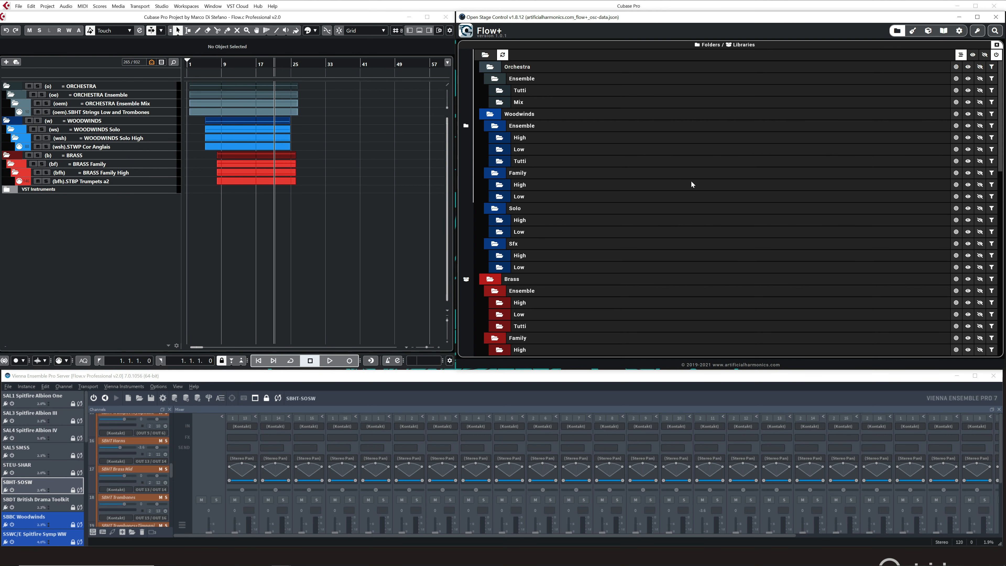
pyautogui.scroll(-5, 691, 180)
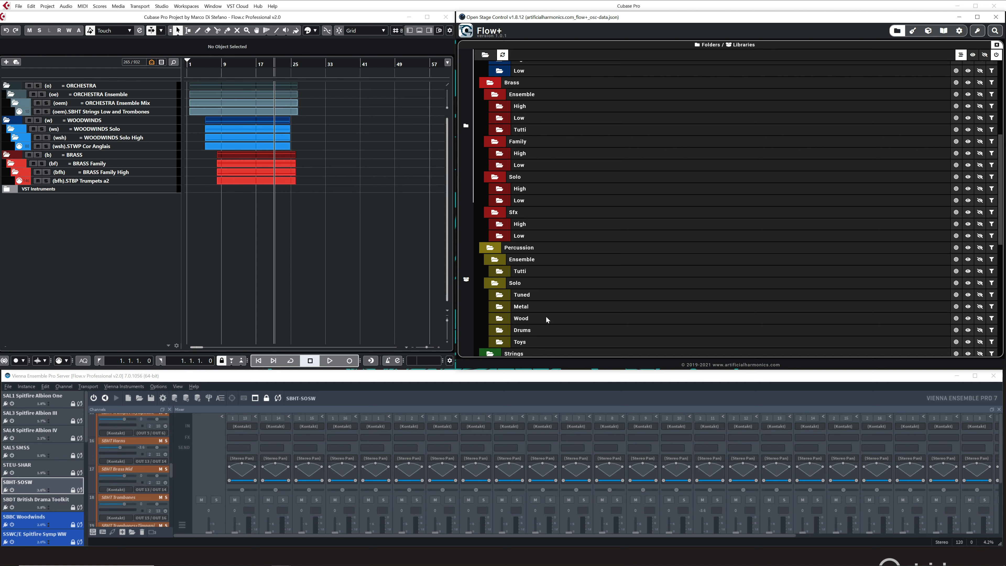
pyautogui.click(956, 317)
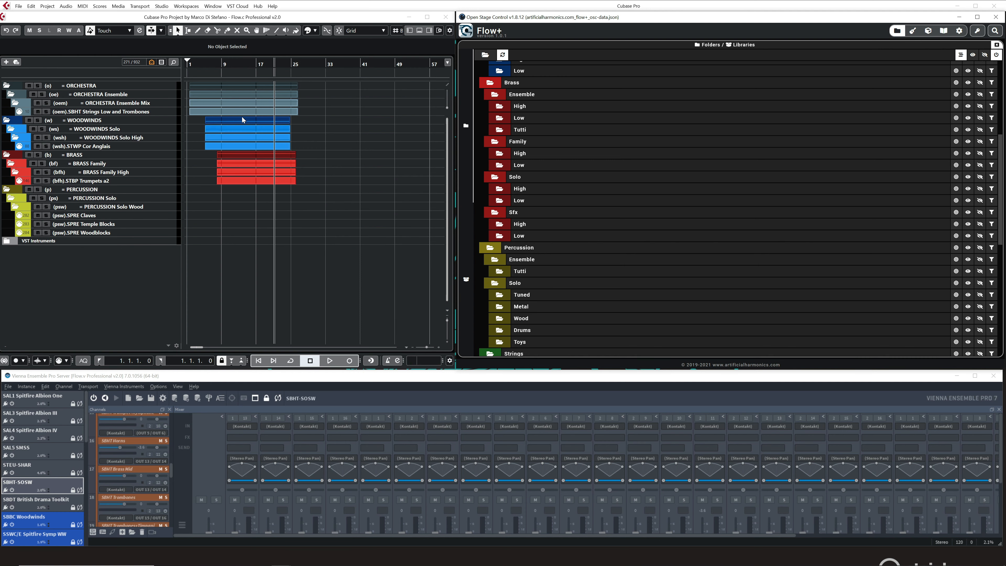
# Show only the Percussion Solo Toys tracks without the tracks containing data, then bring the tracks with data back.
pyautogui.click(961, 55)
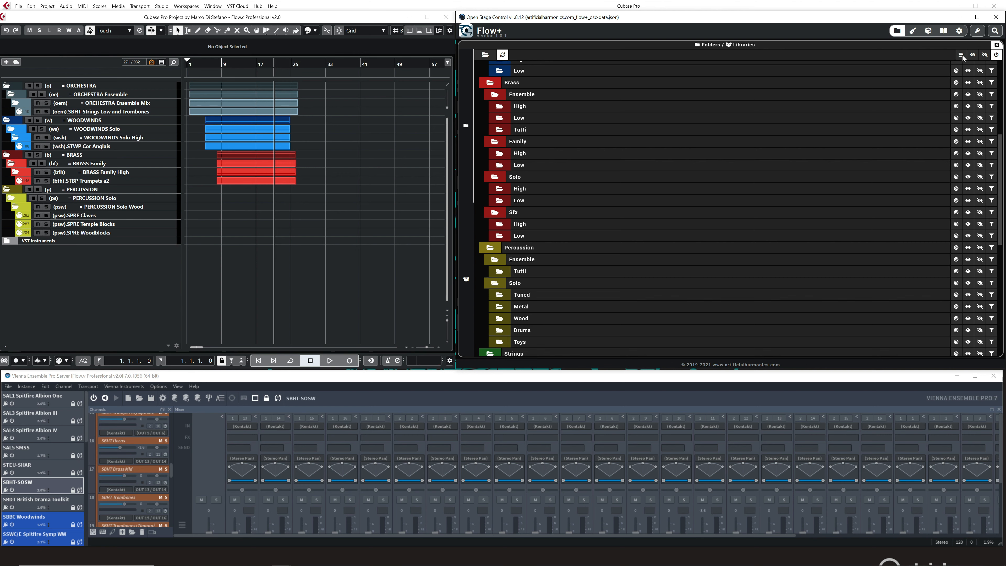
pyautogui.click(957, 341)
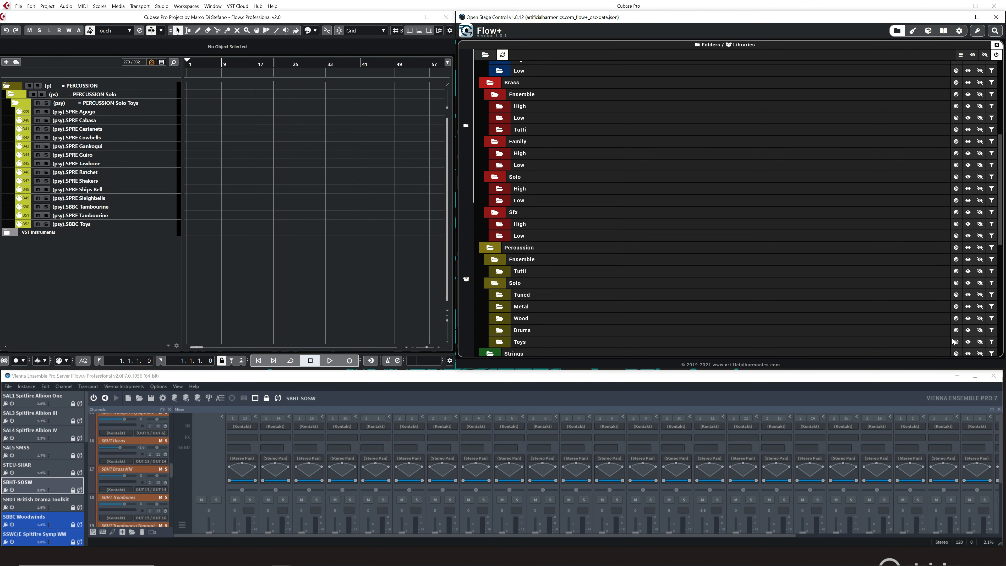
pyautogui.click(960, 55)
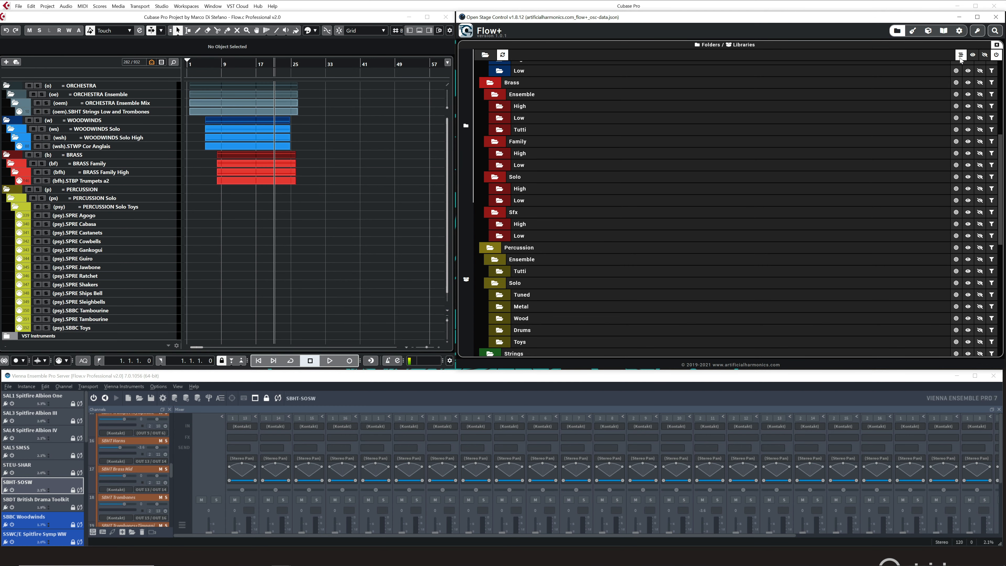
# Switch Flow+ from folders to the Libraries list, activate it, and look through the available libraries.
pyautogui.scroll(5, 834, 164)
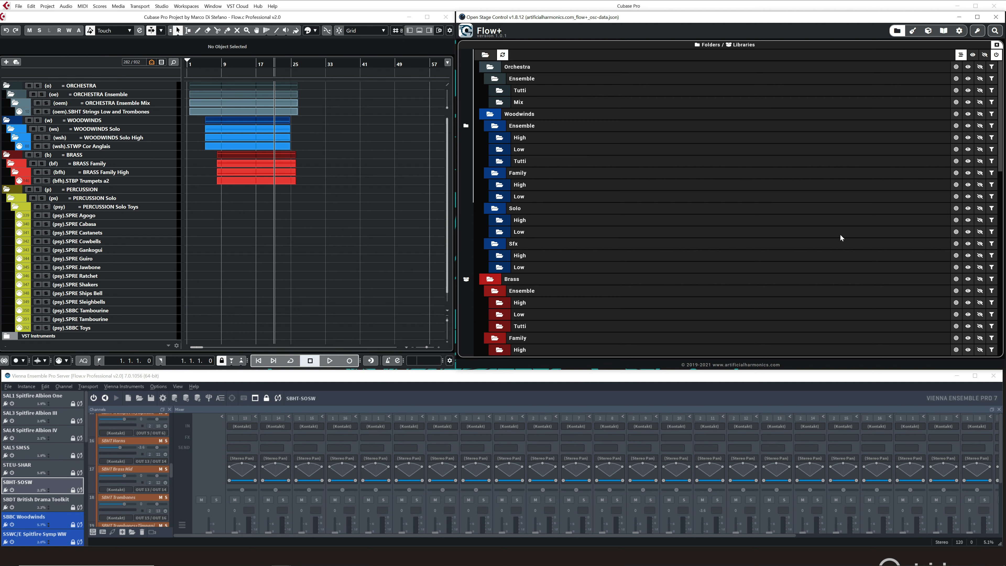
pyautogui.click(468, 254)
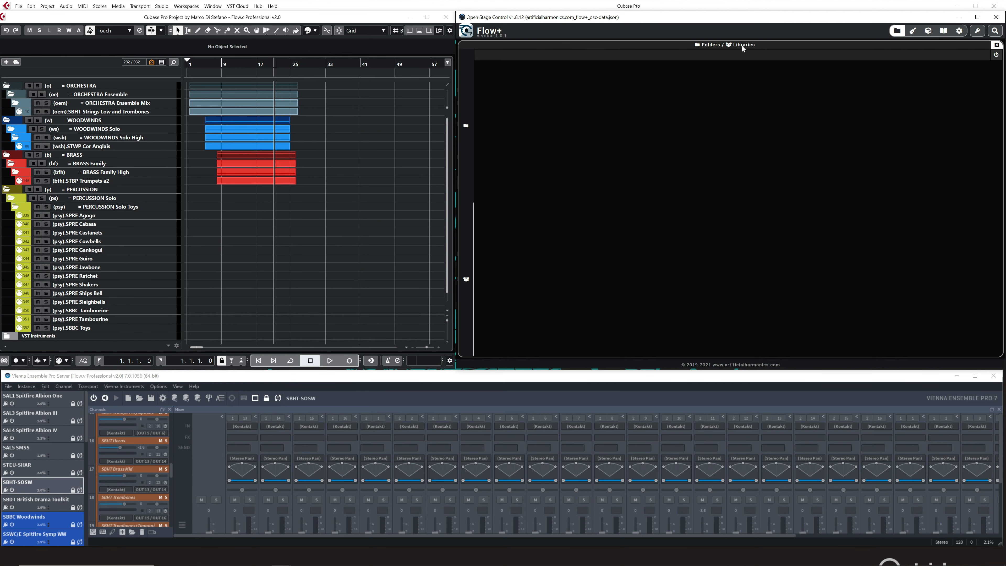
pyautogui.click(997, 56)
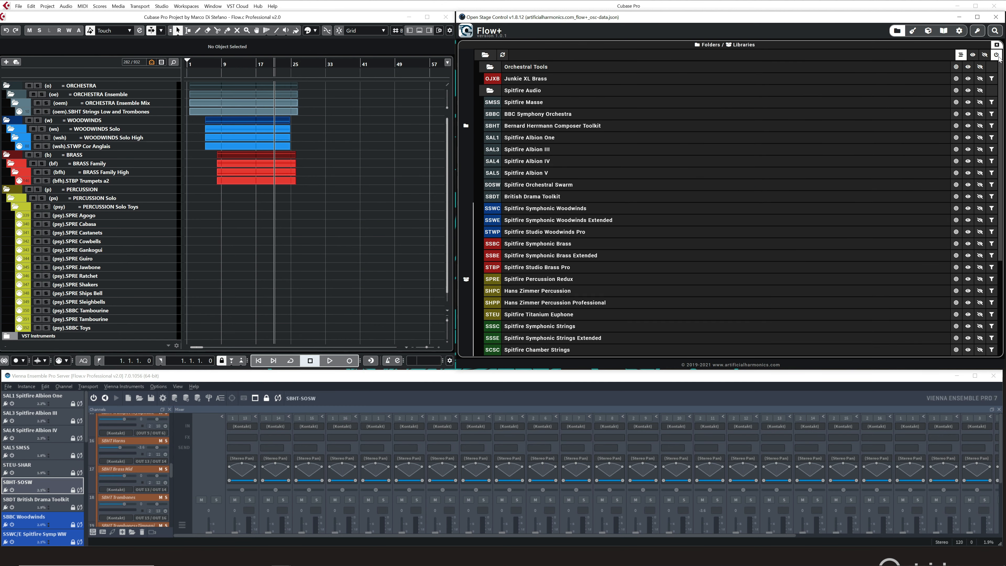
pyautogui.scroll(-5, 692, 146)
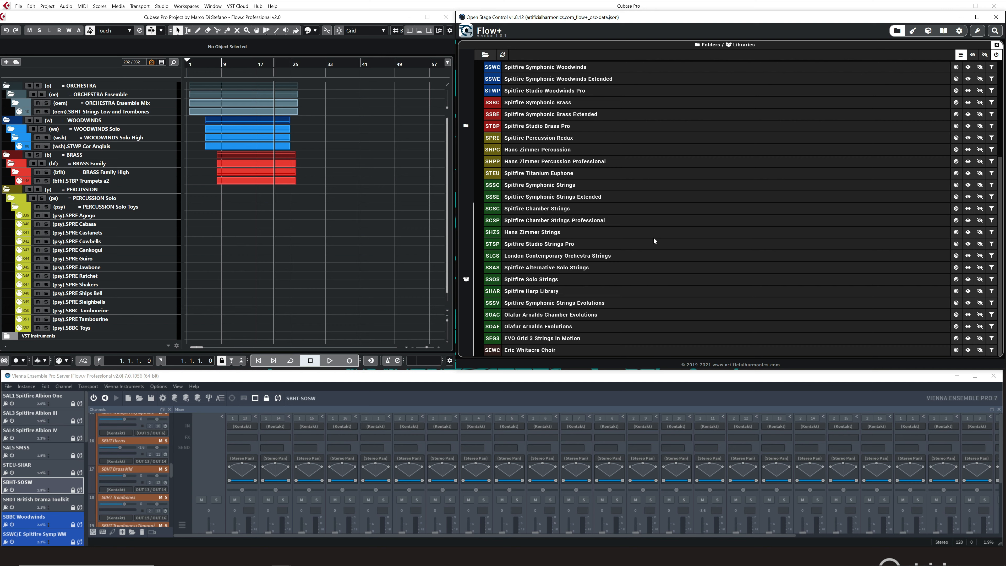
pyautogui.scroll(5, 649, 222)
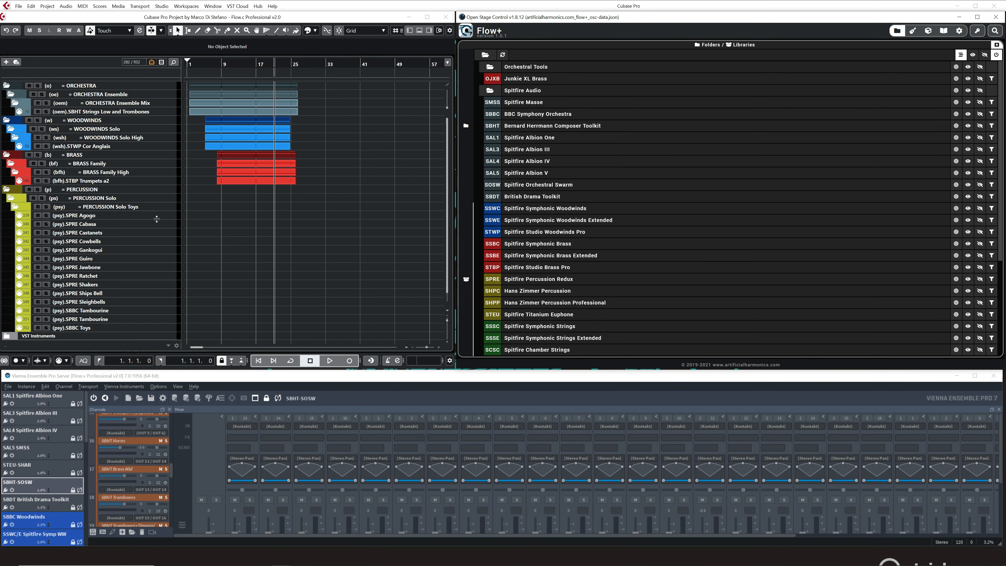
pyautogui.scroll(-1, 152, 238)
pyautogui.scroll(1, 148, 237)
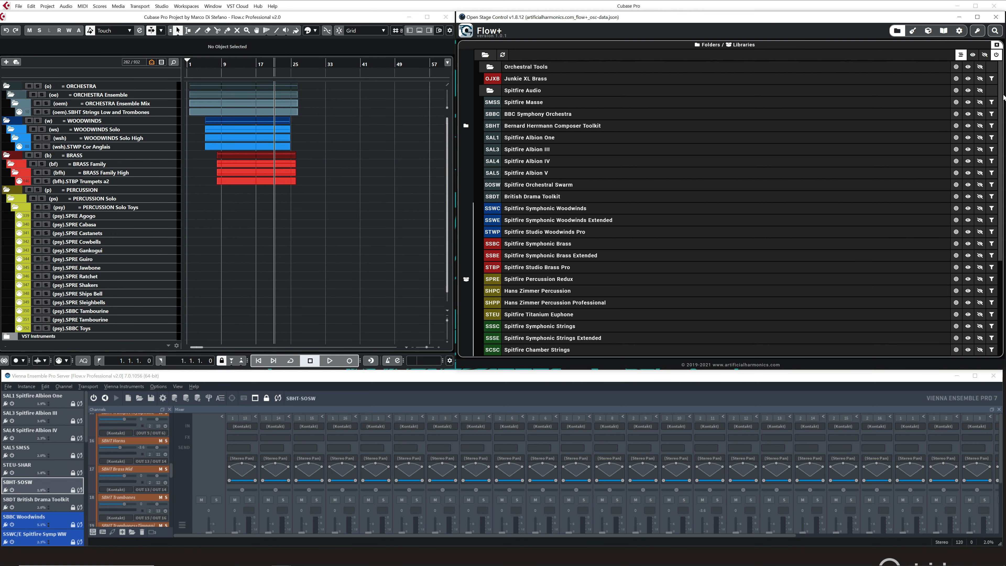
# Collapse the Orchestral Tools and Spitfire Audio folders in the Libraries list.
pyautogui.moveTo(1004, 97); pyautogui.dragTo(979, 205)
pyautogui.scroll(4, 689, 162)
pyautogui.click(491, 68)
pyautogui.click(488, 79)
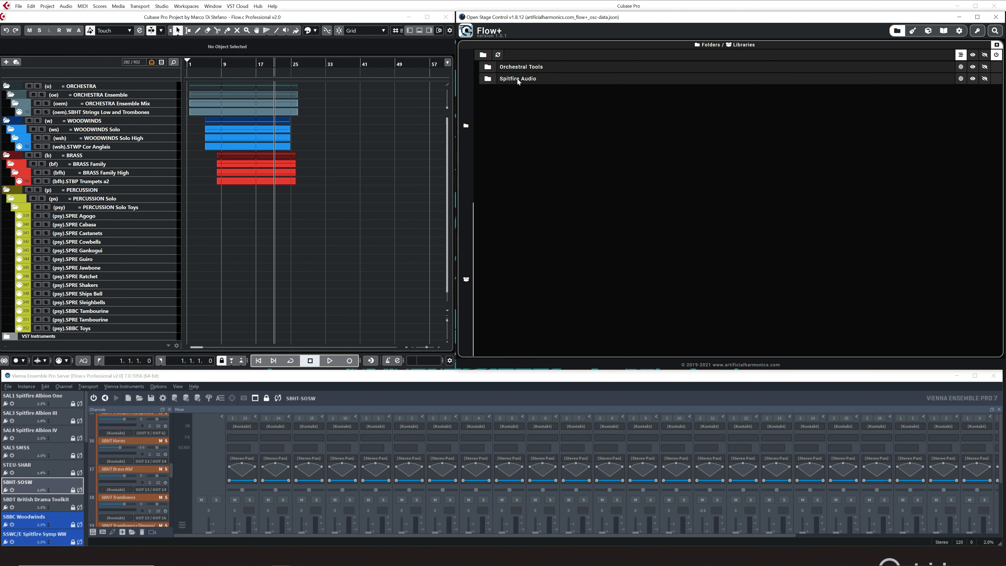
# Show only the Orchestral Tools tracks alongside the tracks with data, then hide them while showing all other tracks.
pyautogui.click(961, 68)
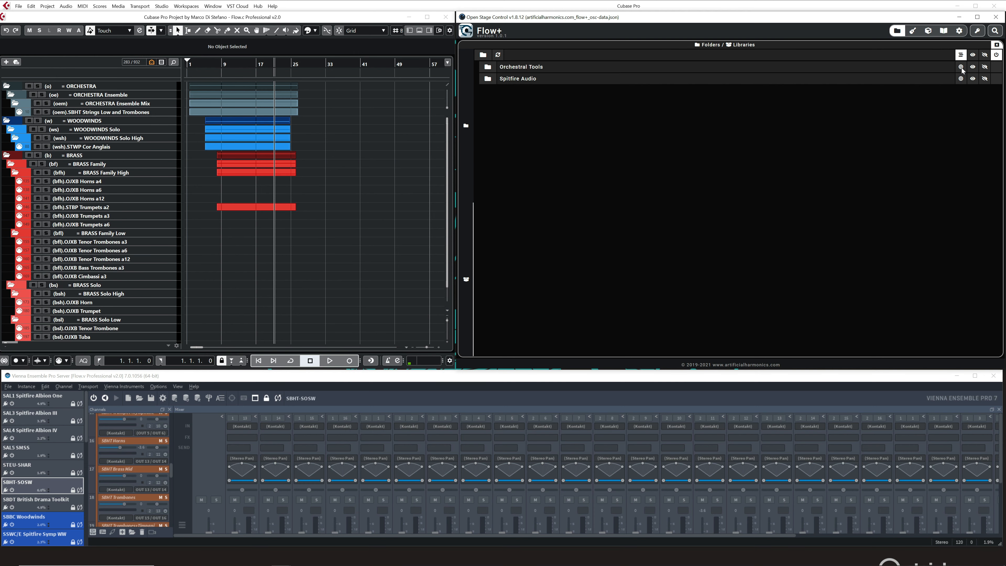
pyautogui.scroll(-2, 200, 233)
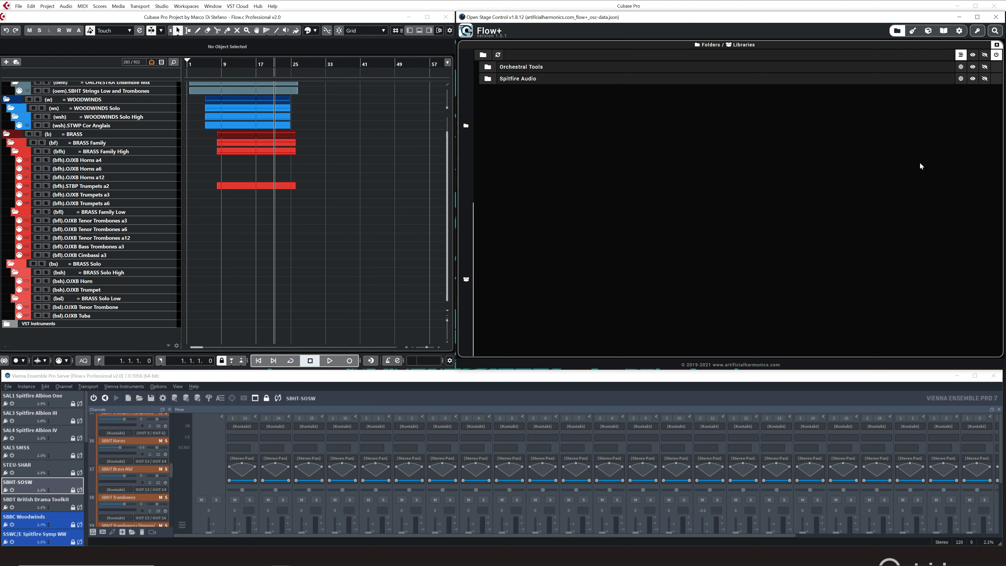
pyautogui.click(984, 67)
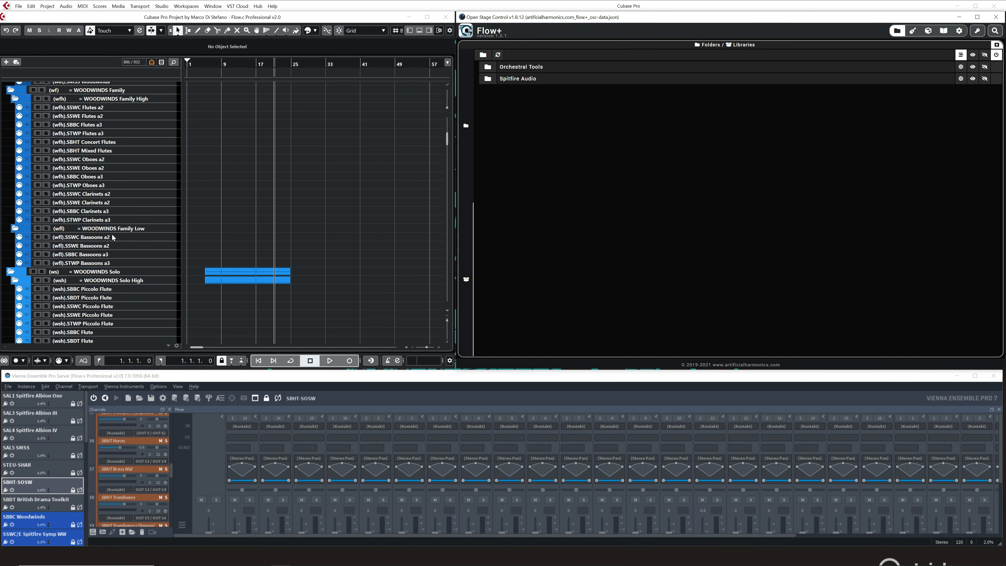
# Expand the Spitfire Audio and Orchestral Tools folders, then show only the Spitfire Percussion Redux tracks in the project.
pyautogui.click(490, 82)
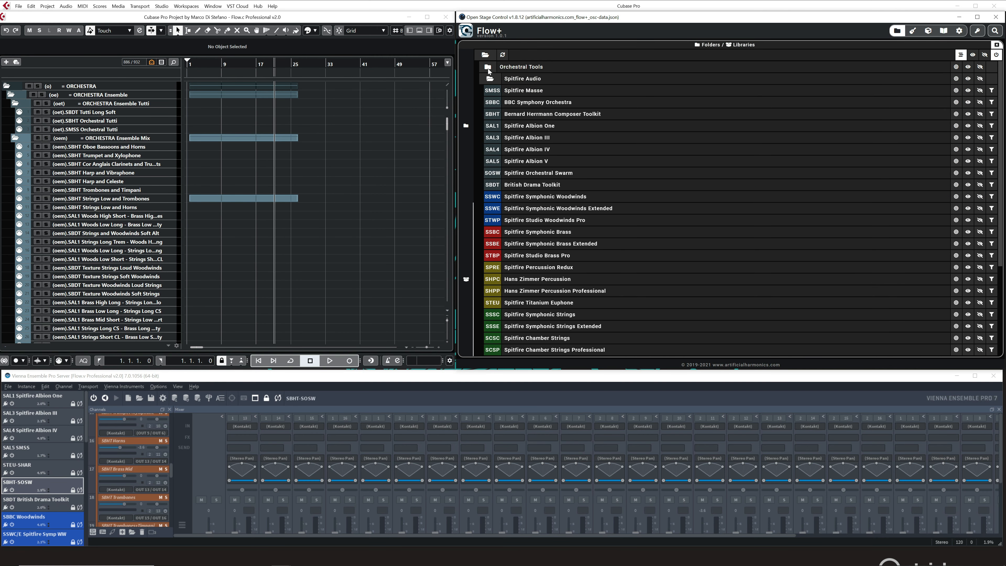
pyautogui.click(488, 68)
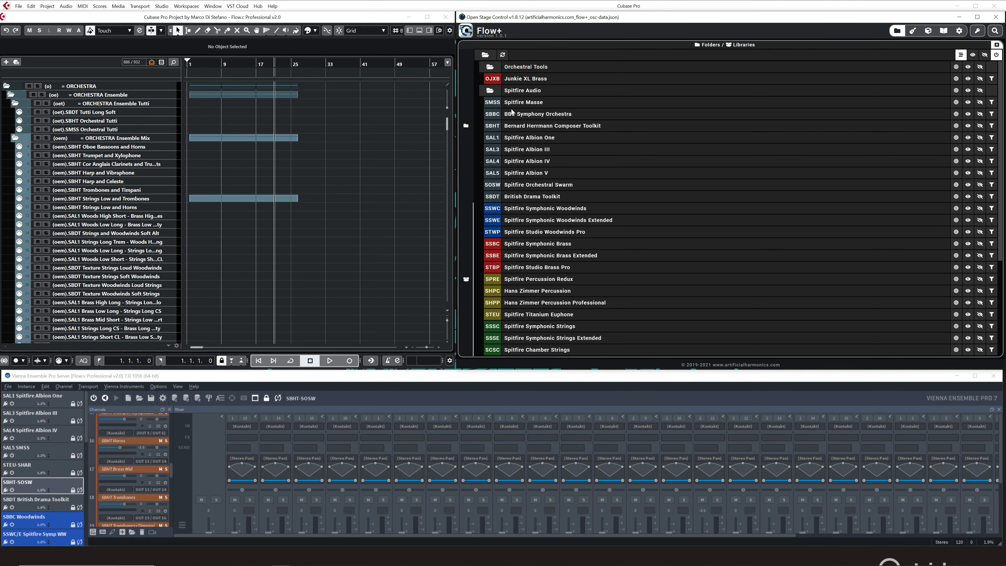
pyautogui.scroll(-5, 511, 111)
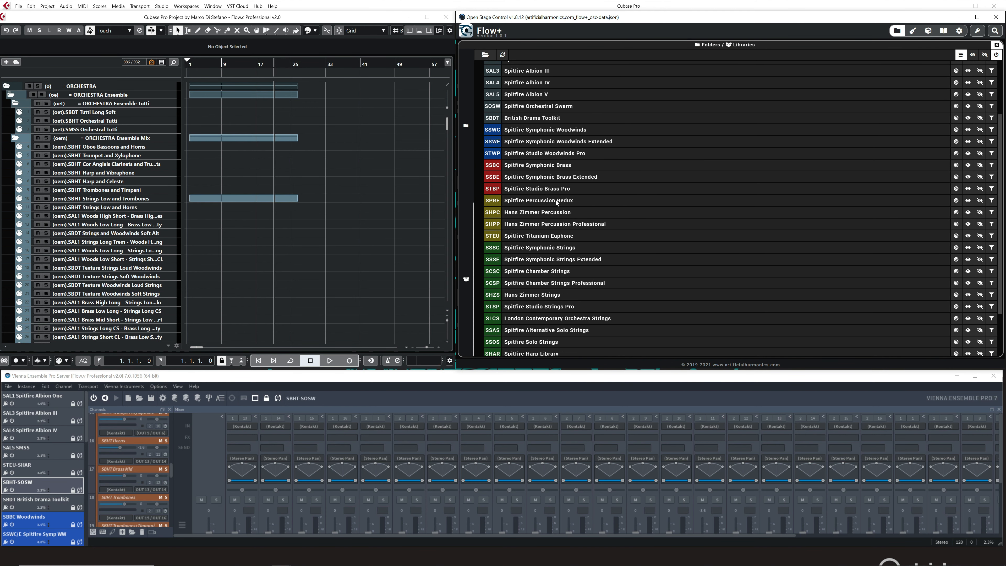
pyautogui.click(957, 200)
pyautogui.scroll(-7, 199, 184)
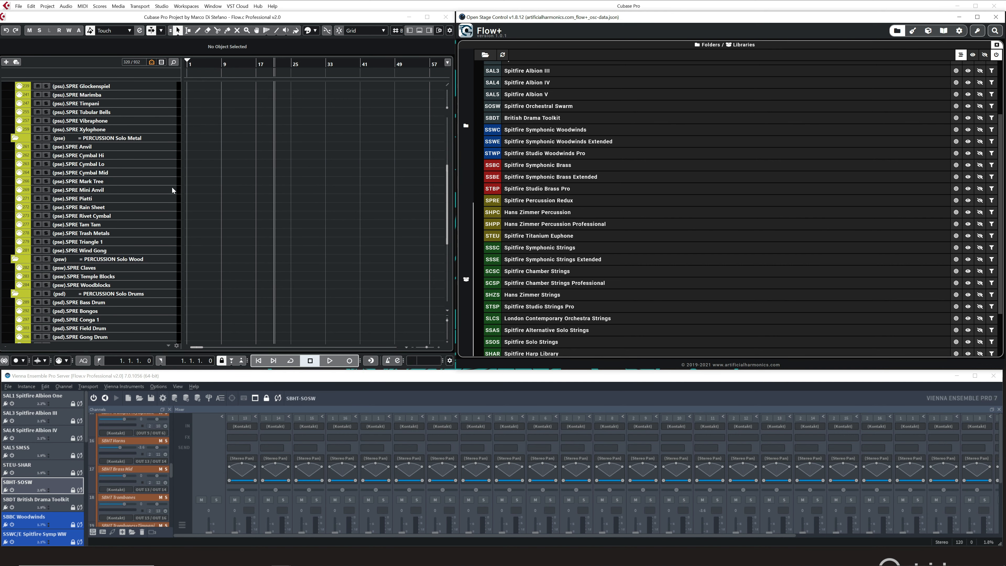
pyautogui.scroll(7, 124, 266)
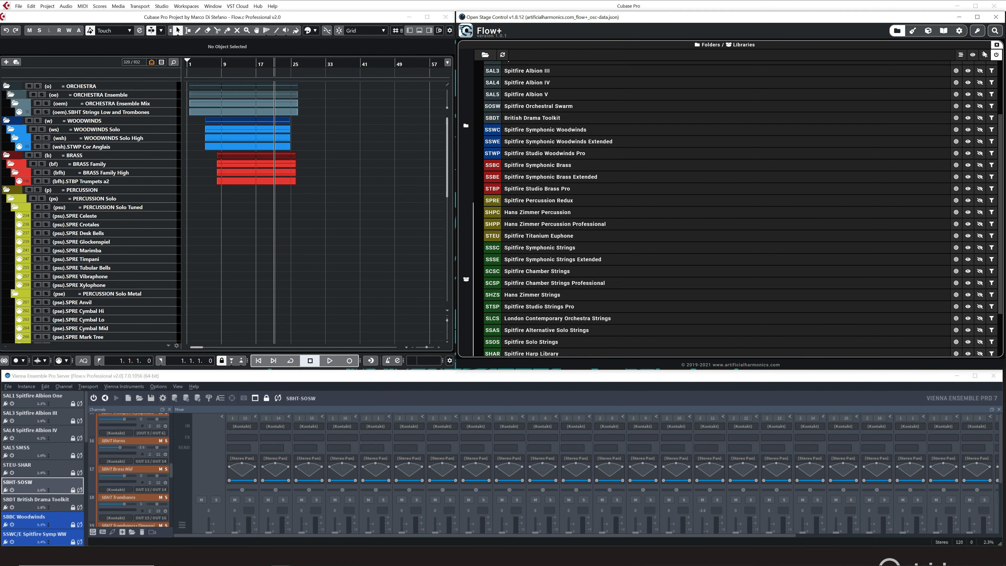
# Show only the Hans Zimmer Strings tracks, then add the Spitfire Harp Library and Olafur Arnalds Chamber Evolutions tracks.
pyautogui.scroll(-3, 766, 192)
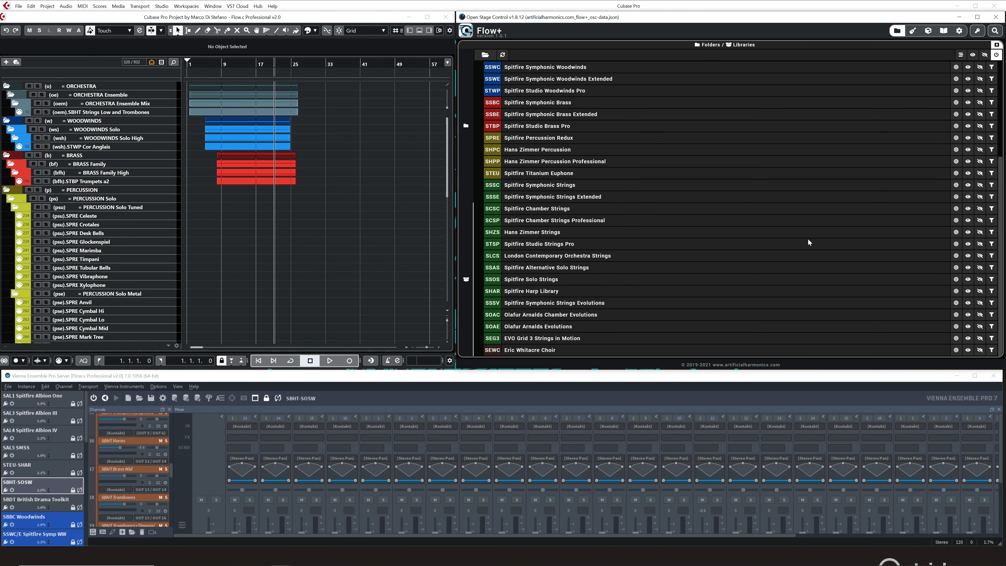
pyautogui.click(957, 232)
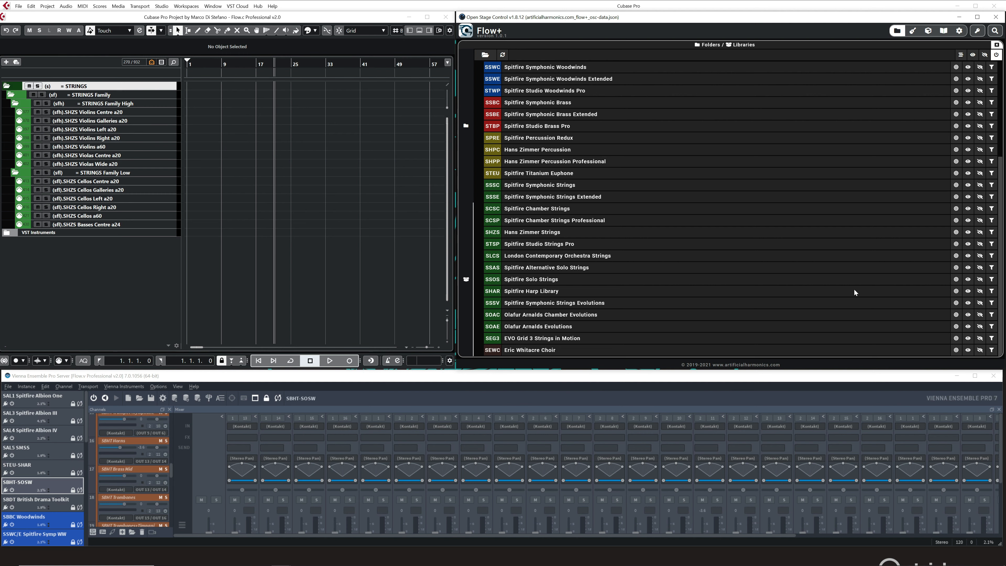
pyautogui.click(968, 291)
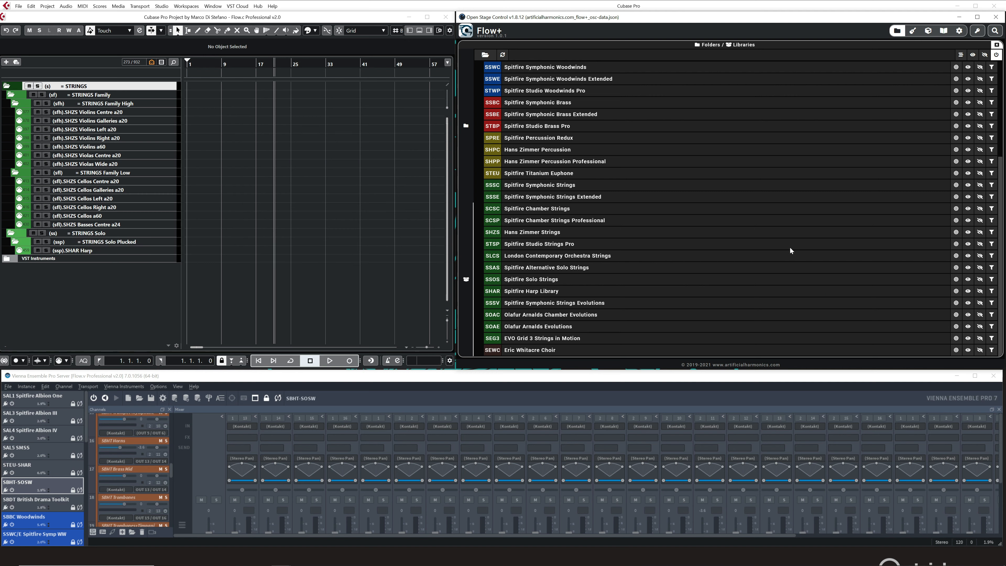
pyautogui.click(968, 315)
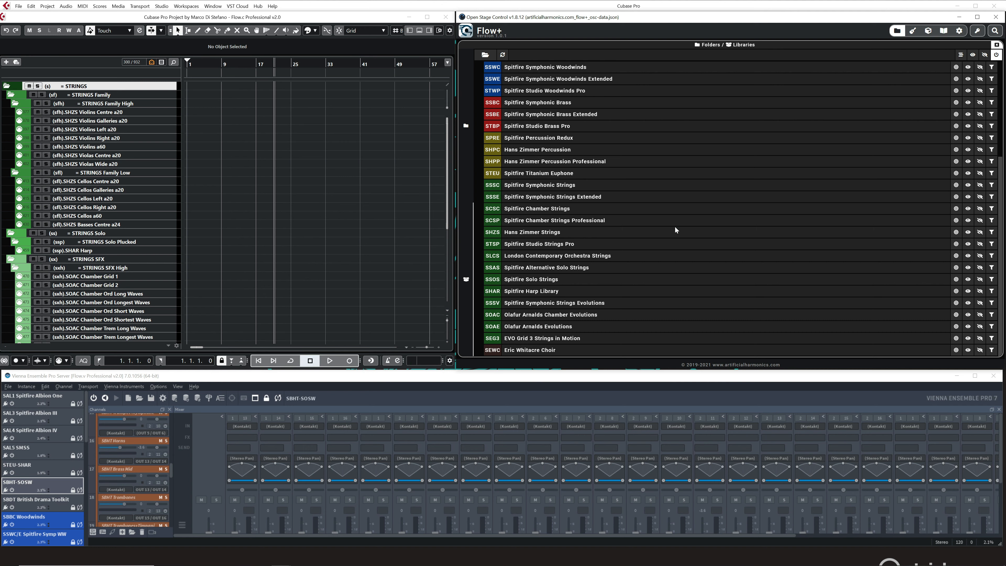
# Turn the display of tracks with data back on and review the combined track list.
pyautogui.click(961, 55)
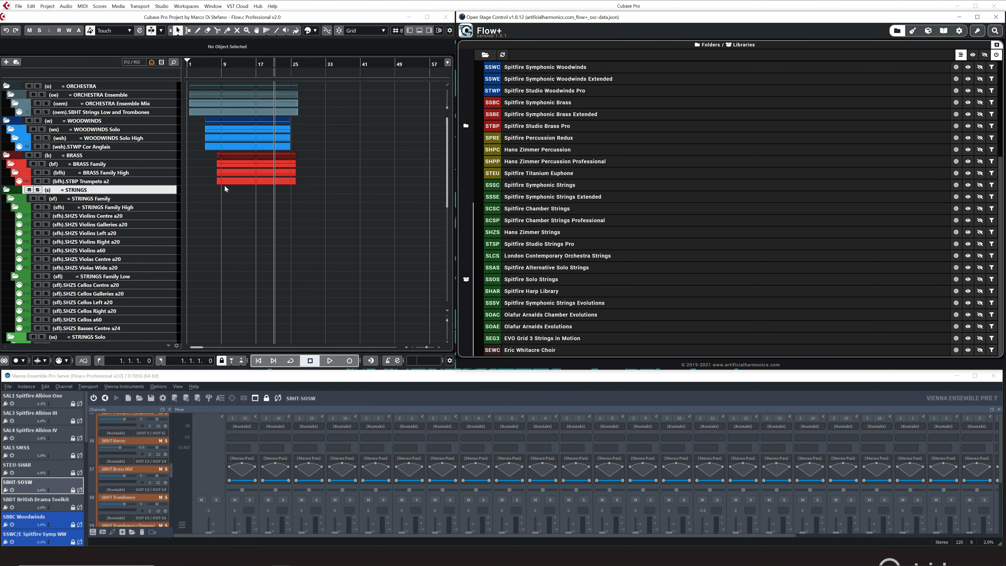
pyautogui.scroll(-10, 225, 185)
pyautogui.scroll(10, 229, 198)
pyautogui.scroll(-5, 237, 208)
pyautogui.scroll(5, 237, 211)
# Collapse and re-expand all library folders in Flow+, first on their own and then with Cubase folder syncing on.
pyautogui.click(486, 57)
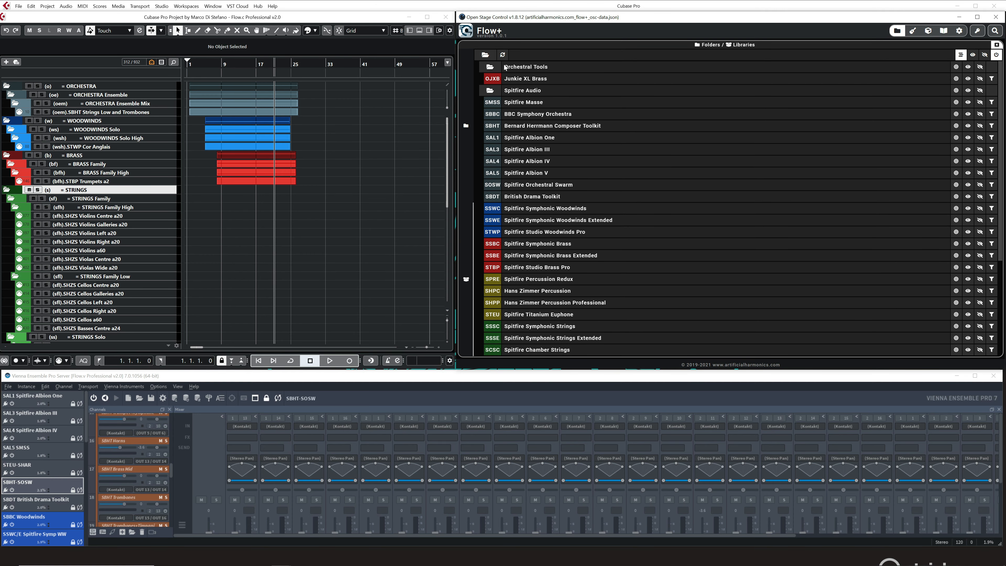
pyautogui.click(488, 55)
pyautogui.click(487, 56)
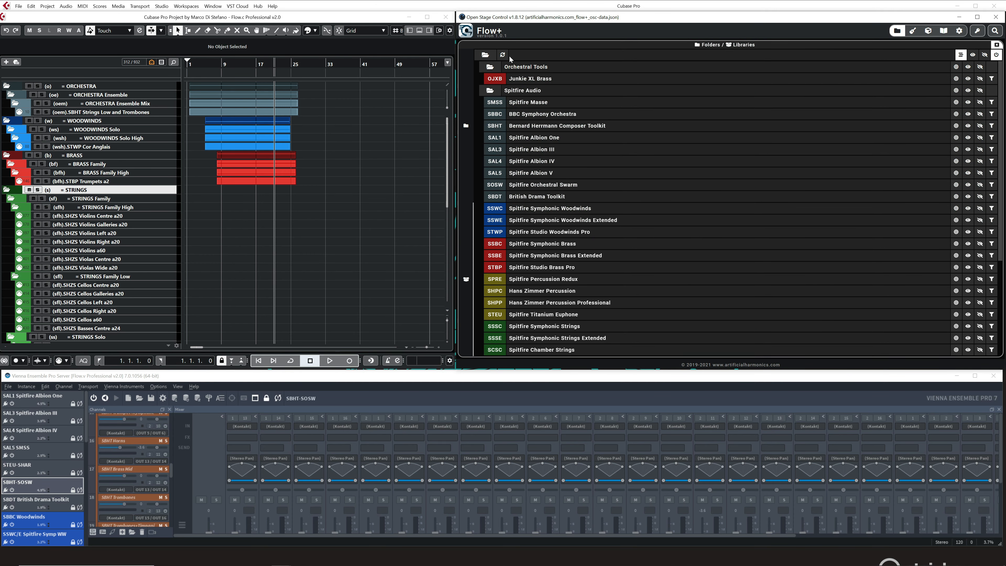
pyautogui.click(488, 55)
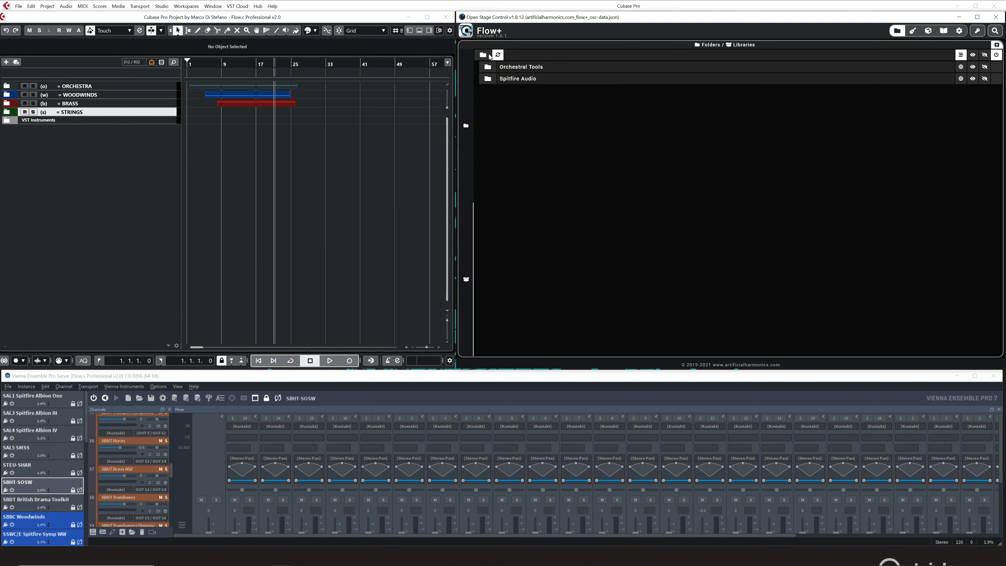
pyautogui.click(490, 56)
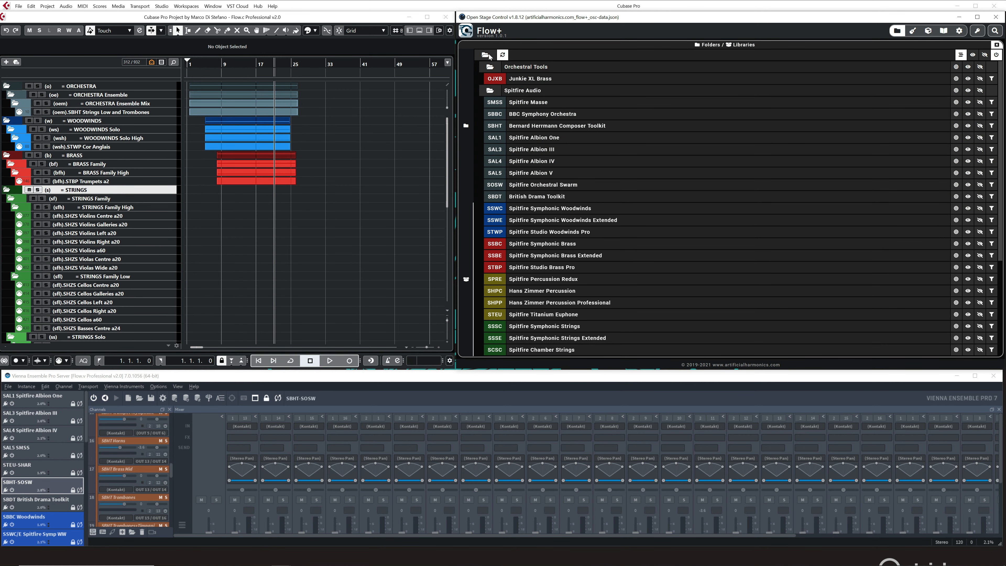
# Open the Instruments panel beside Folders / Libraries in Flow+.
pyautogui.click(912, 31)
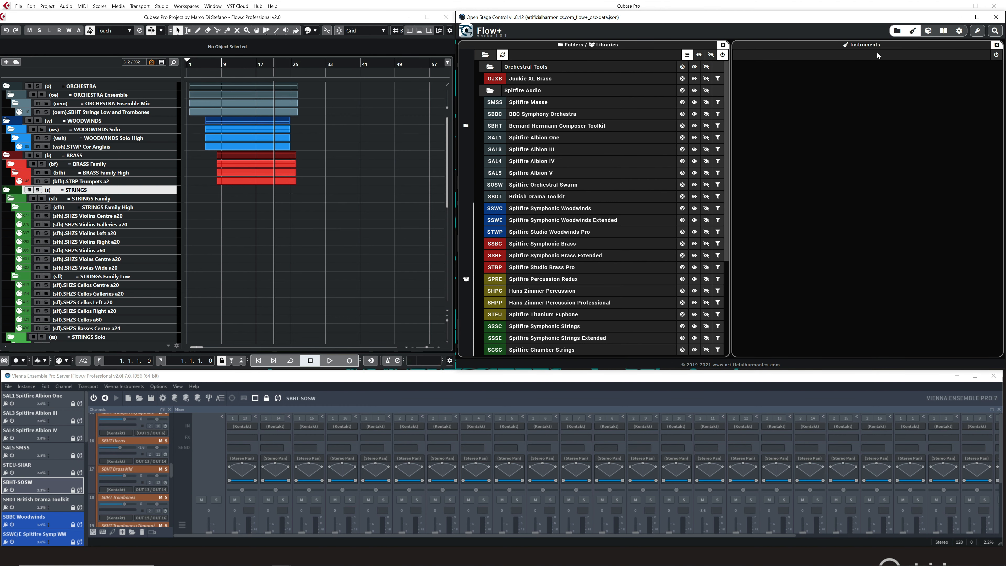
# Turn on the Instruments panel and look through its list of instruments by orchestral section.
pyautogui.click(993, 57)
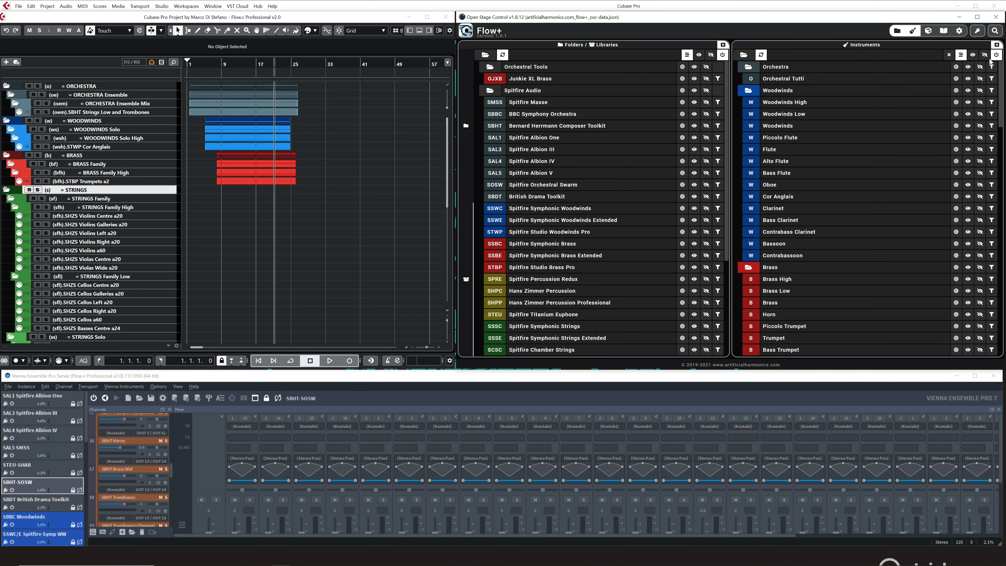
pyautogui.scroll(-10, 822, 118)
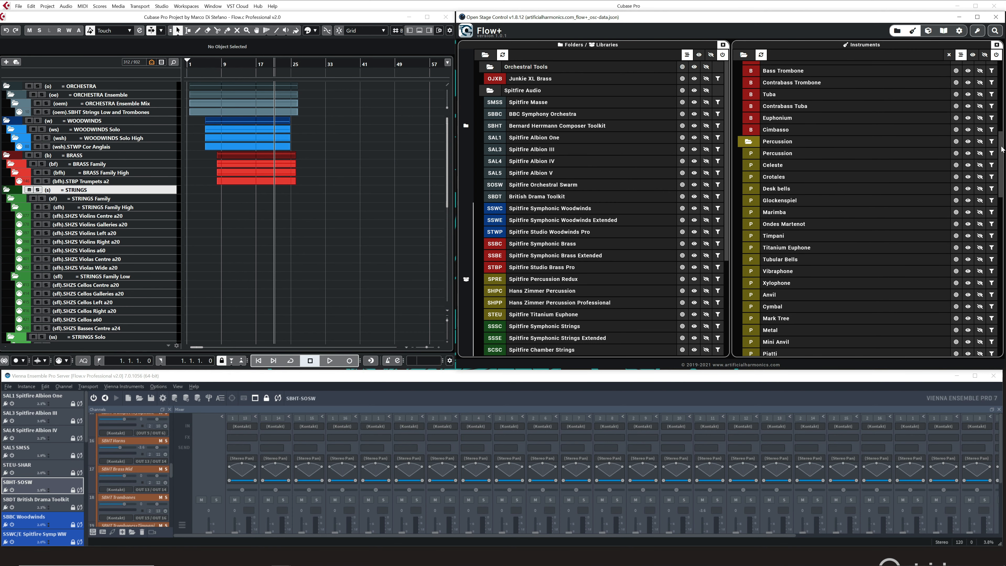
pyautogui.scroll(-5, 994, 203)
pyautogui.moveTo(994, 202); pyautogui.dragTo(1000, 61)
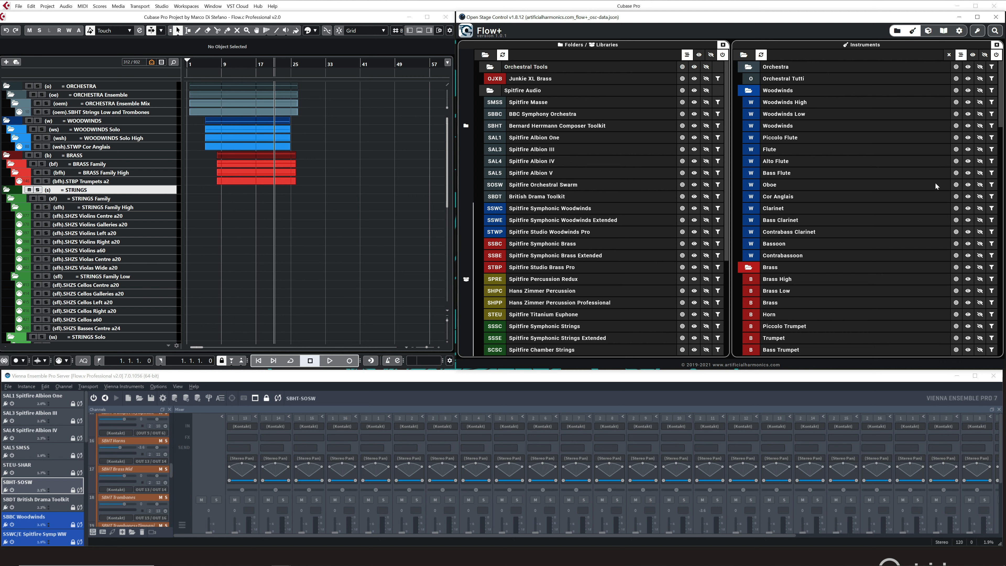
# Show only the Oboe tracks, then only the Piccolo Trumpet tracks, and select the STBP Piccolo Trumpet track.
pyautogui.click(956, 185)
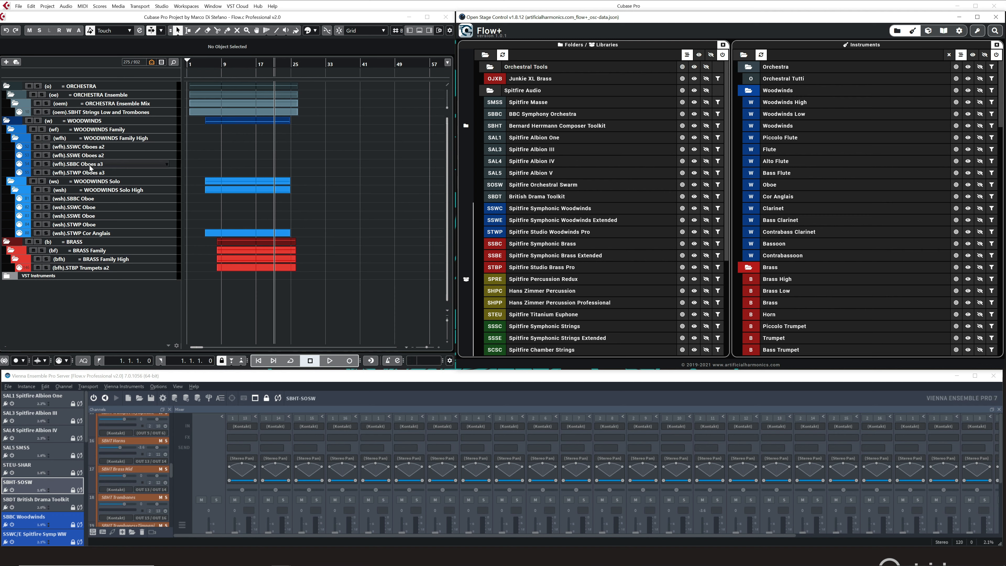
pyautogui.scroll(-5, 830, 215)
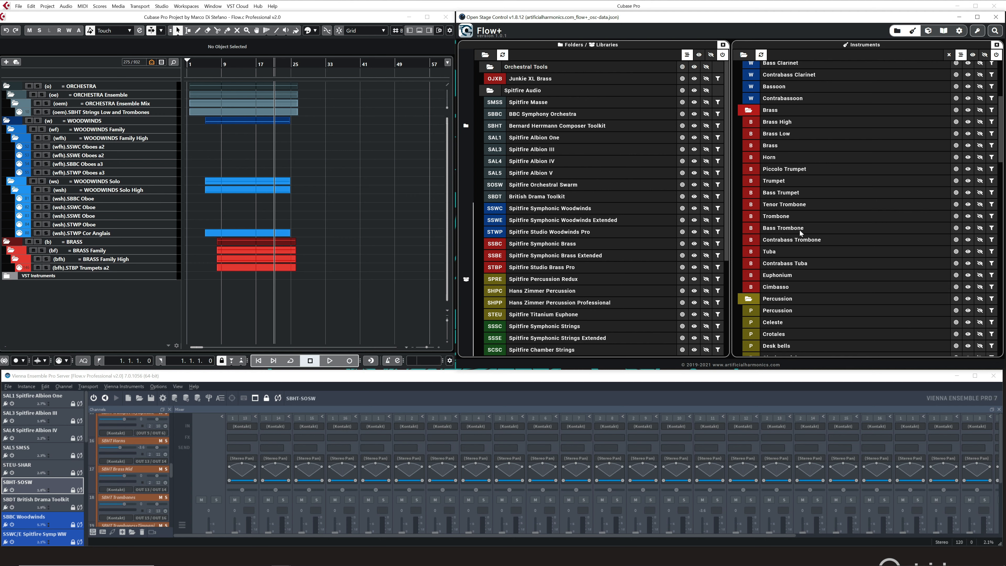
pyautogui.click(955, 169)
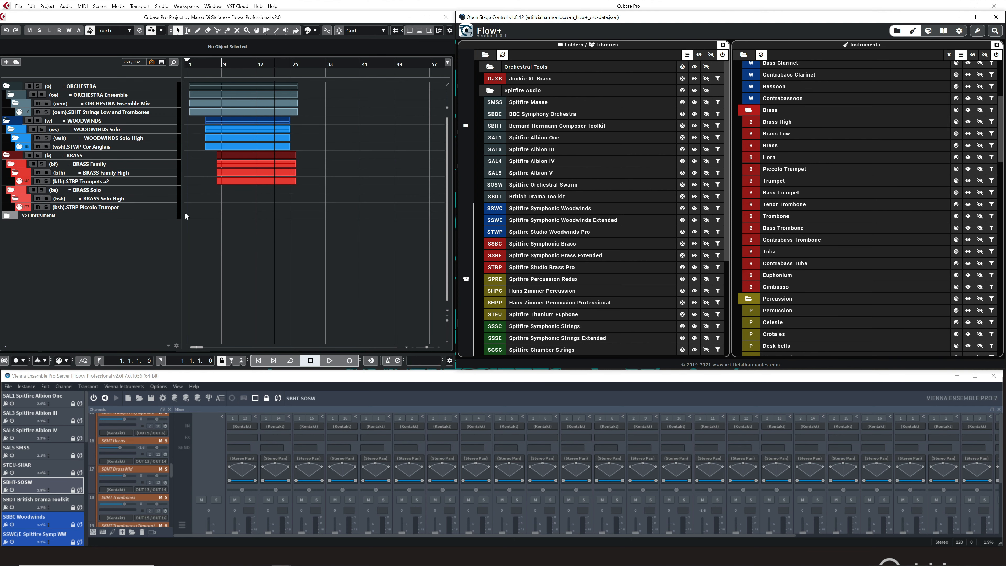
pyautogui.click(173, 207)
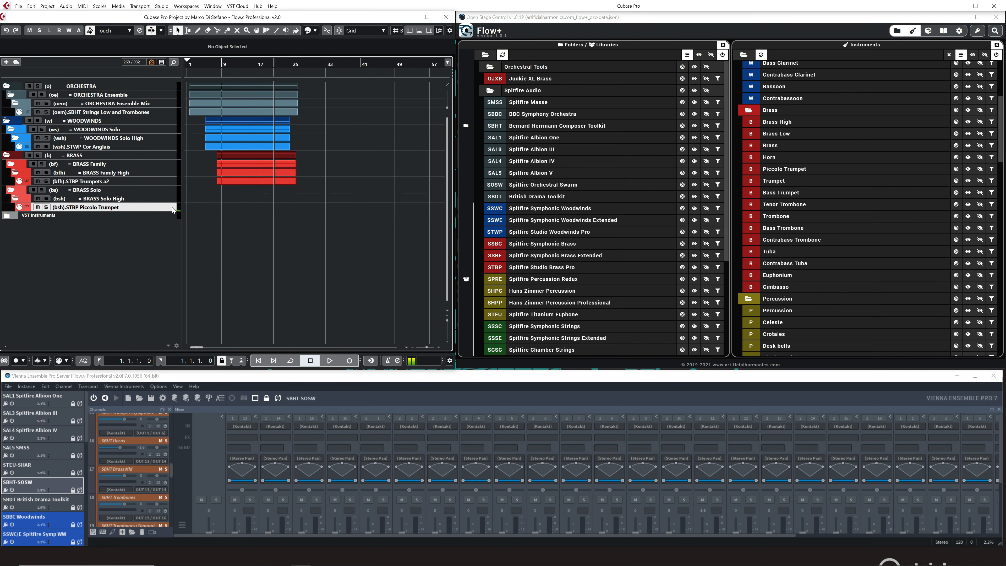
# Turn off the display of tracks with data, show only the Piccolo Trumpet tracks, and add the Trumpet and Bass Trumpet tracks.
pyautogui.click(959, 54)
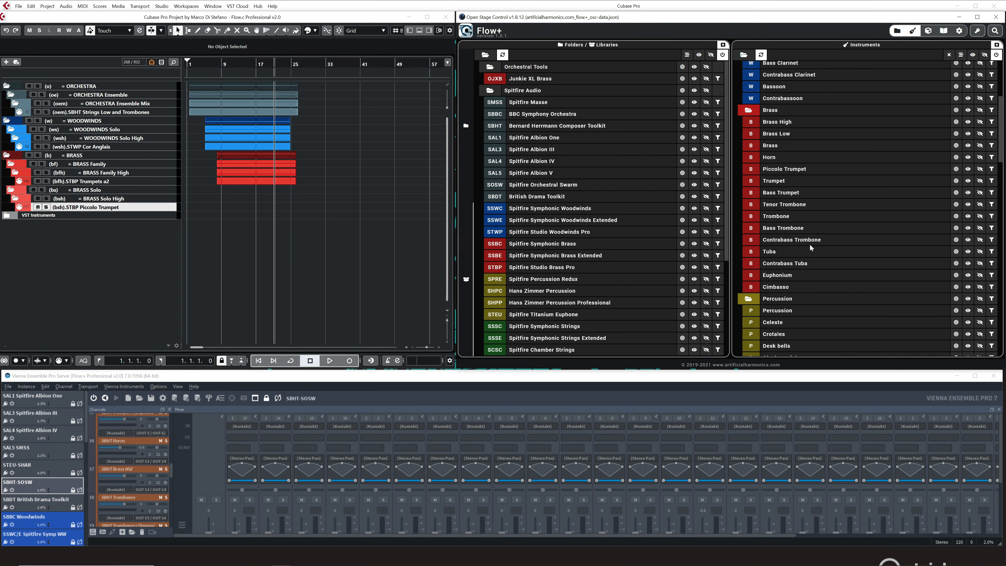
pyautogui.click(956, 168)
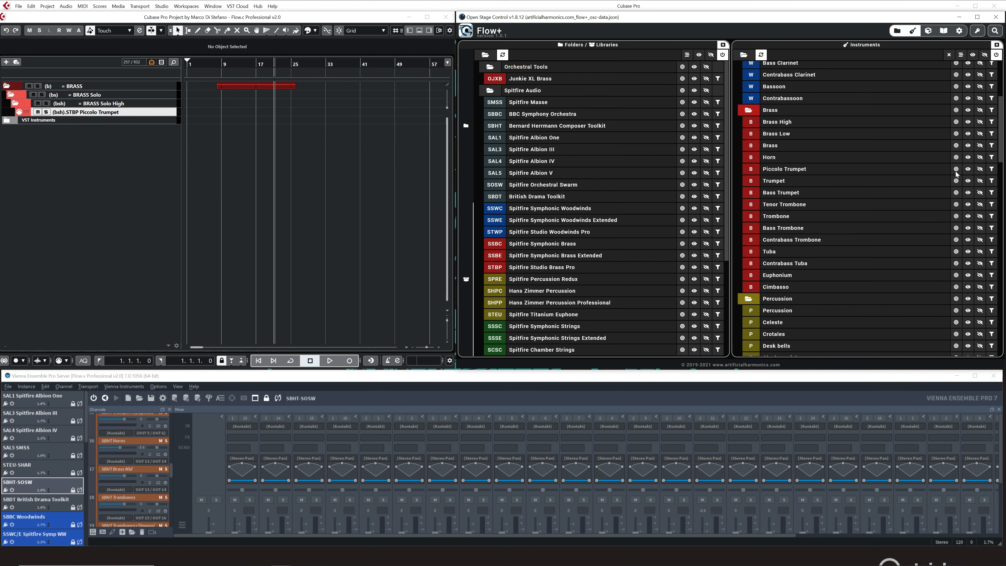
pyautogui.click(967, 181)
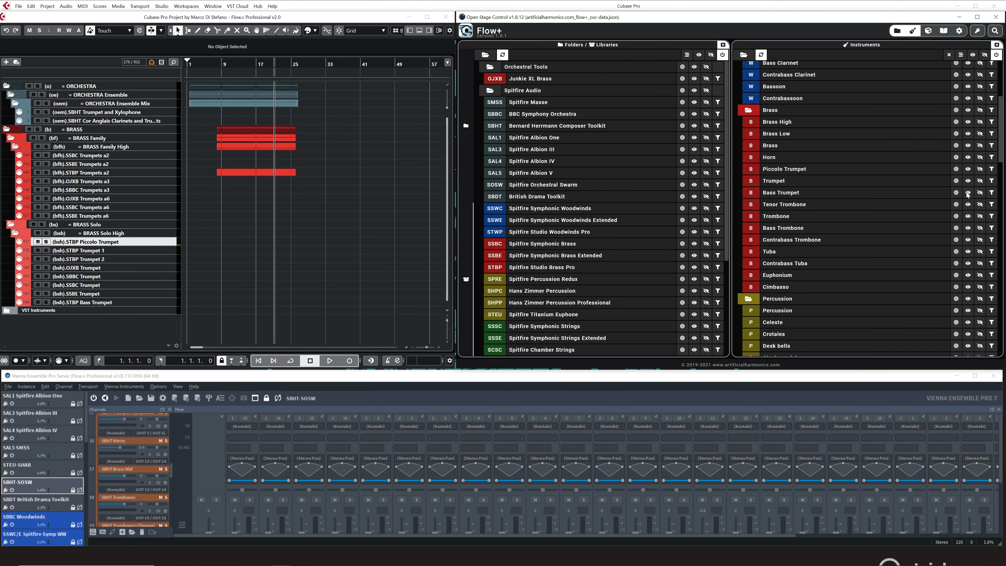
pyautogui.click(967, 193)
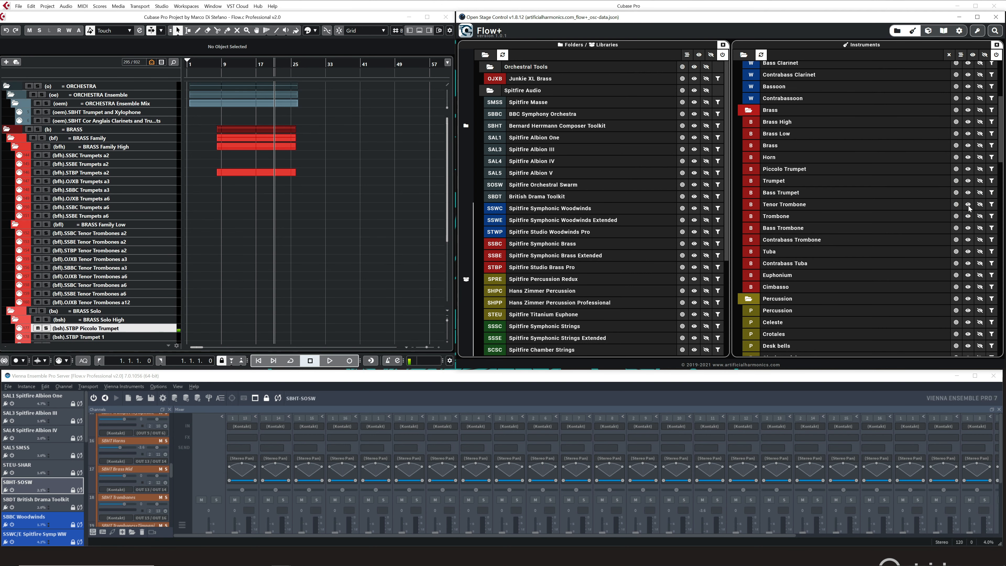
# Add the Tenor Trombone and Trombone tracks to the visible tracks, then hide both instruments again.
pyautogui.click(968, 216)
pyautogui.click(977, 218)
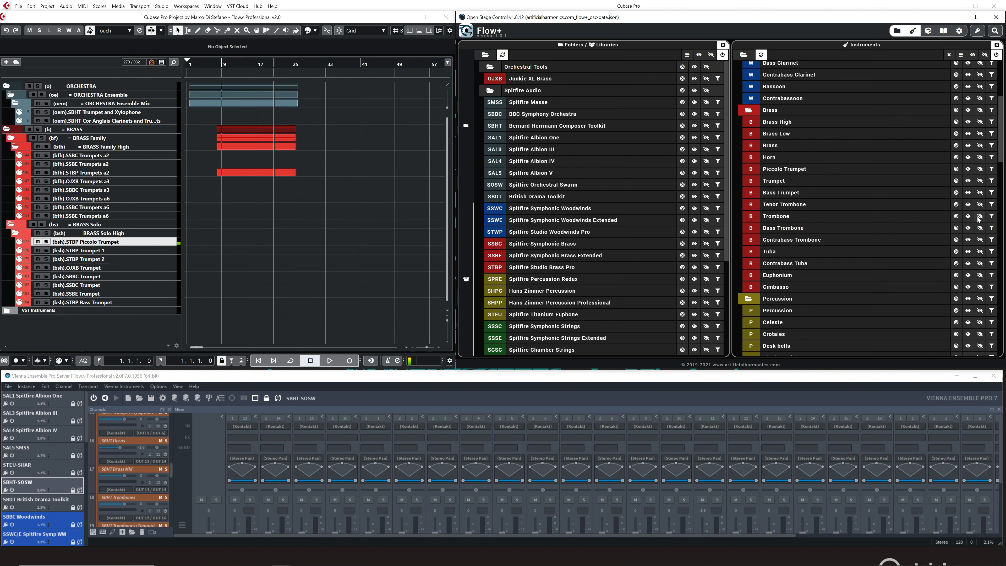
pyautogui.click(979, 203)
# Look through the rest of the instrument list, then show the tracks of all instruments.
pyautogui.scroll(-16, 967, 120)
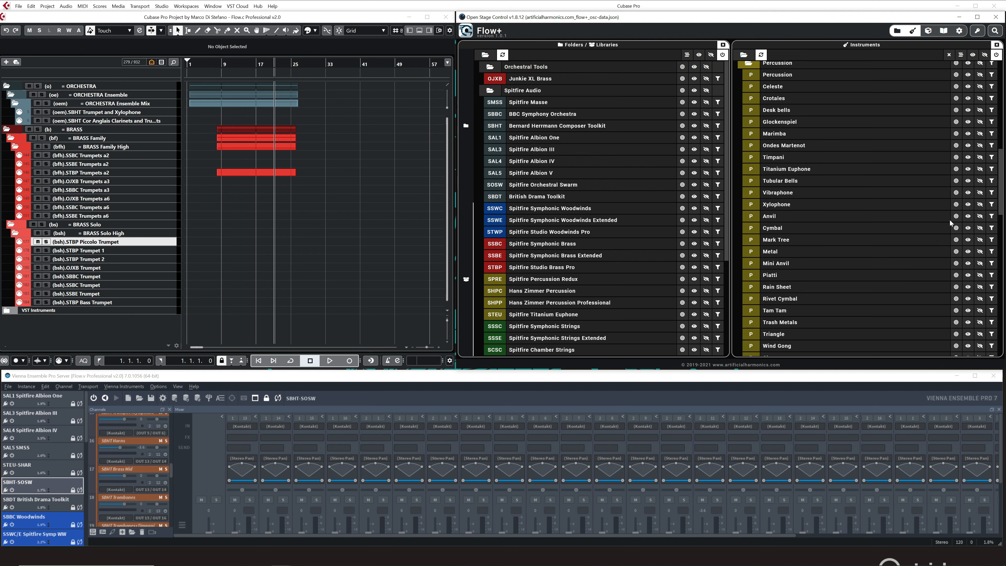
pyautogui.moveTo(1002, 254); pyautogui.dragTo(986, 335)
pyautogui.scroll(20, 982, 323)
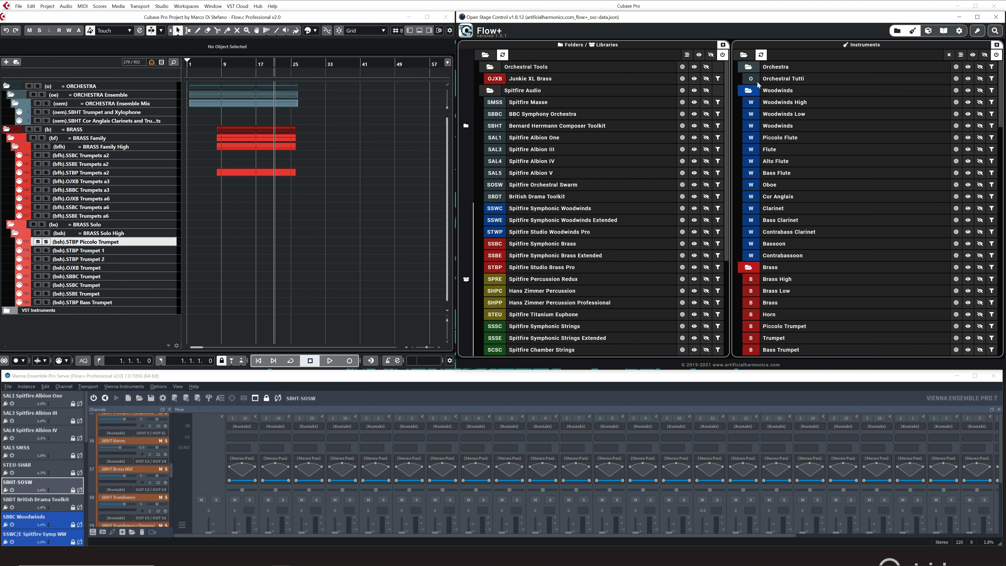
pyautogui.click(973, 54)
# Collapse the Orchestra, Woodwinds, Brass and Percussion instrument folders together with their Cubase track folders.
pyautogui.click(748, 92)
pyautogui.click(749, 79)
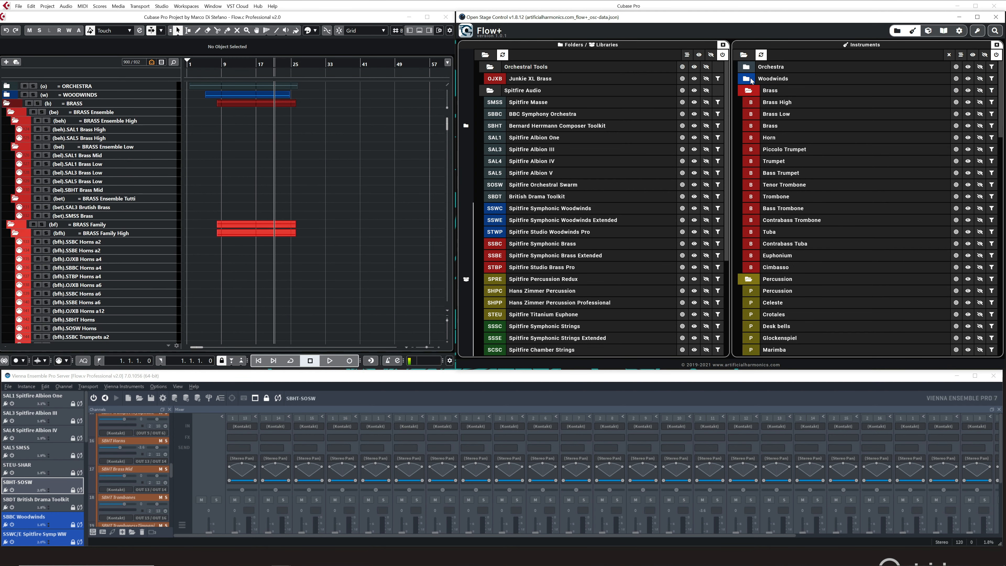
pyautogui.click(748, 90)
pyautogui.click(746, 101)
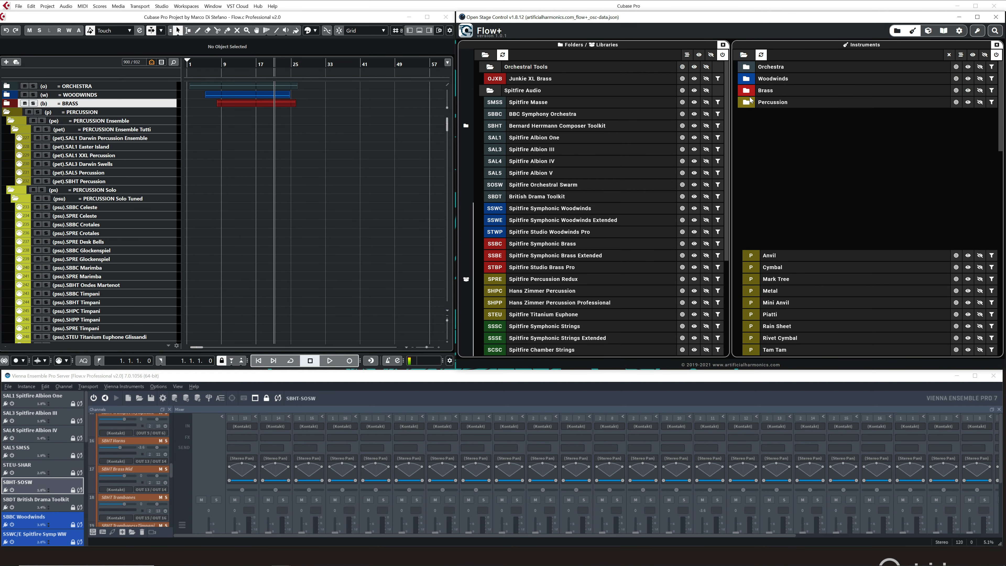
# Expand the Percussion instrument folder with Cubase folder syncing off, then collapse and re-expand all instrument folders with syncing on.
pyautogui.click(764, 54)
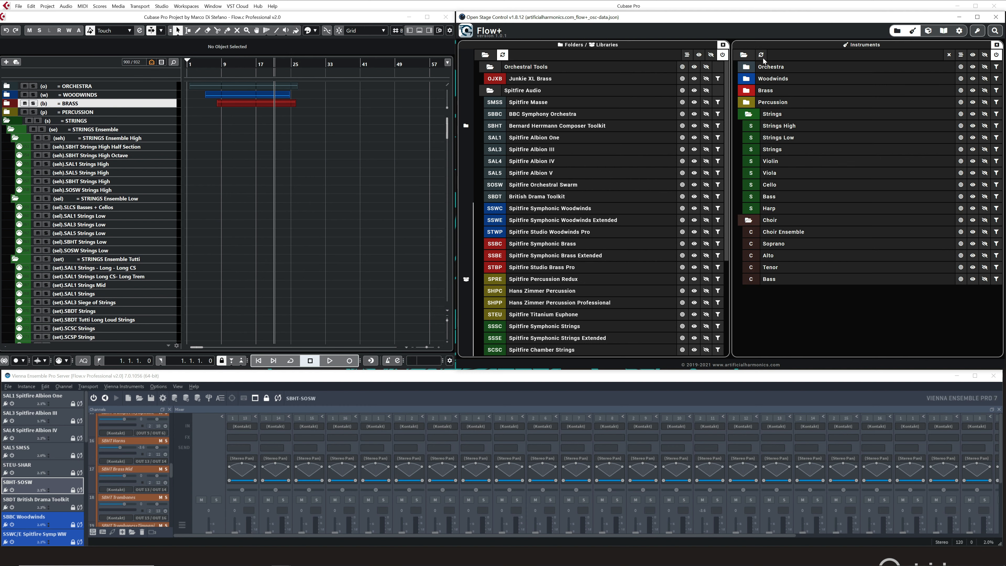
pyautogui.click(750, 103)
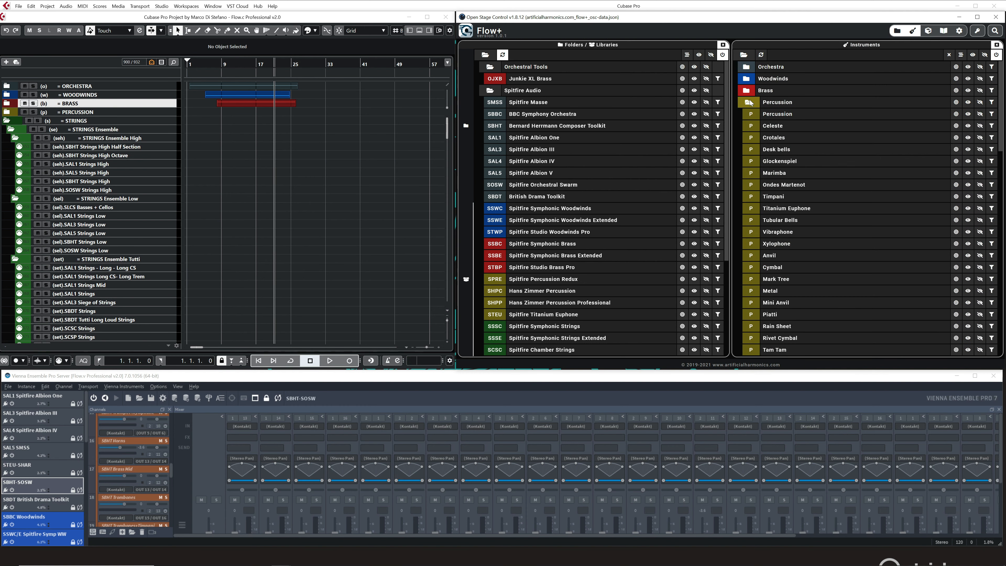
pyautogui.click(760, 54)
pyautogui.click(743, 55)
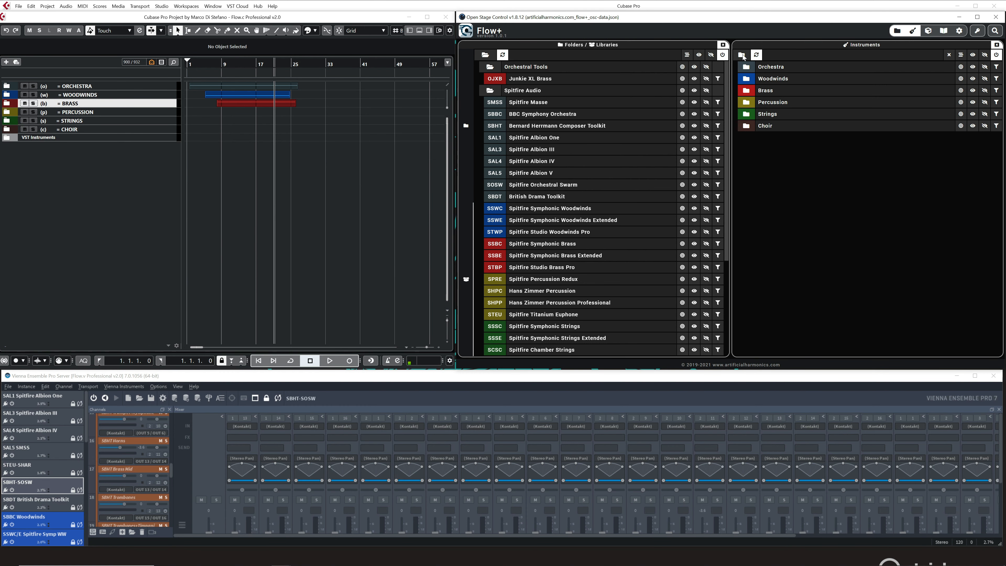
pyautogui.click(767, 67)
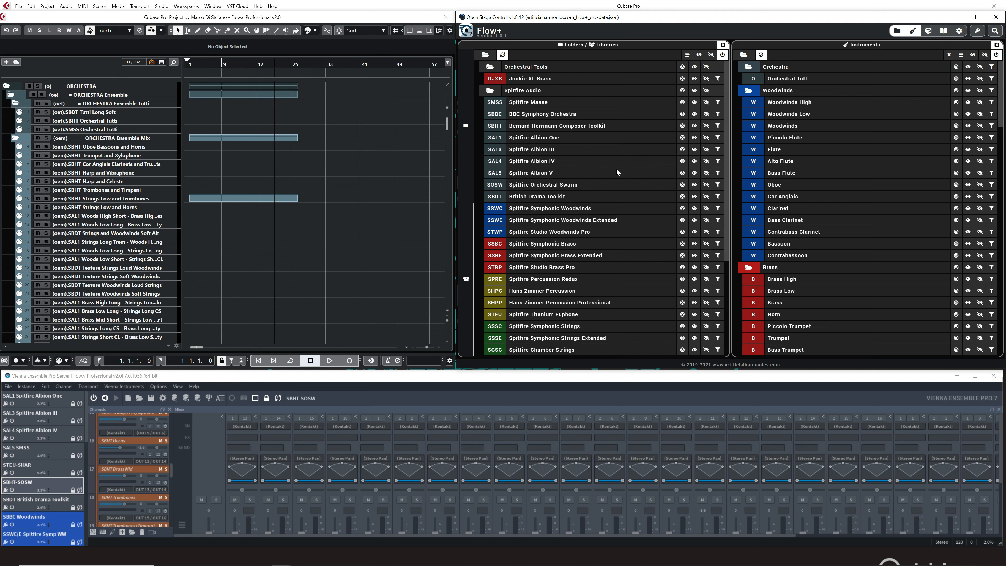
# Filter the instruments by the Spitfire Symphonic Woodwinds library and show only its Flute tracks.
pyautogui.click(469, 125)
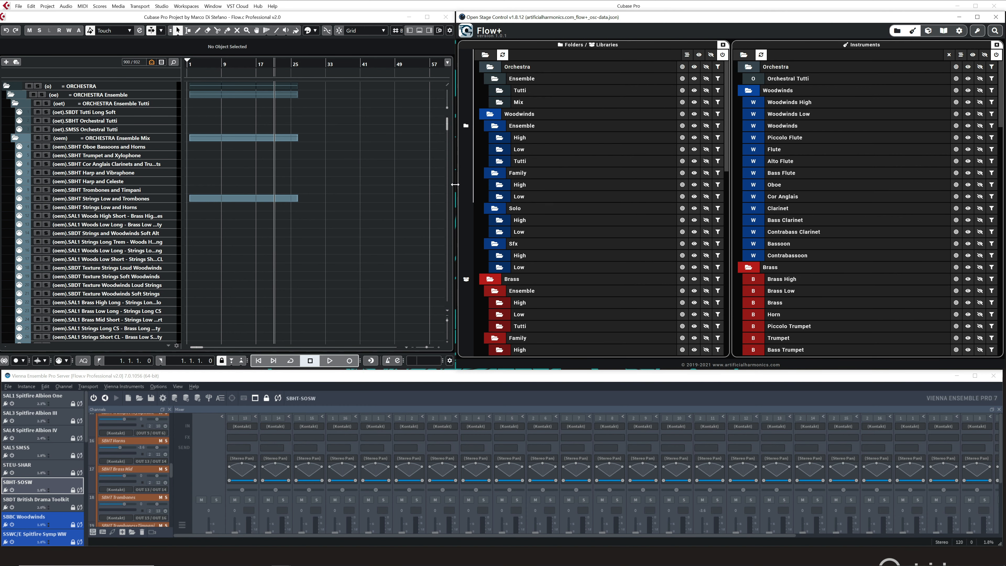
pyautogui.click(471, 253)
pyautogui.scroll(-2, 549, 216)
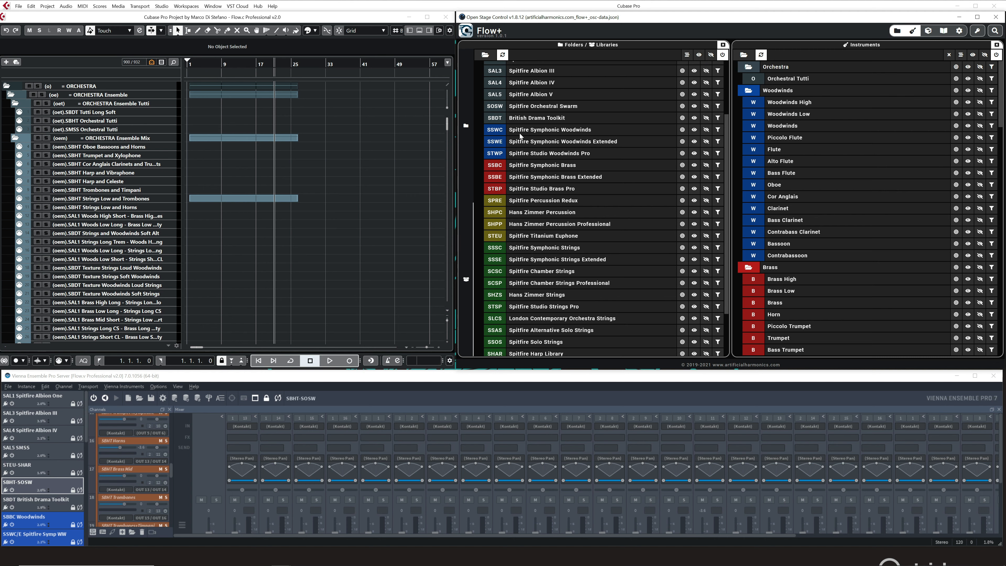
pyautogui.click(717, 130)
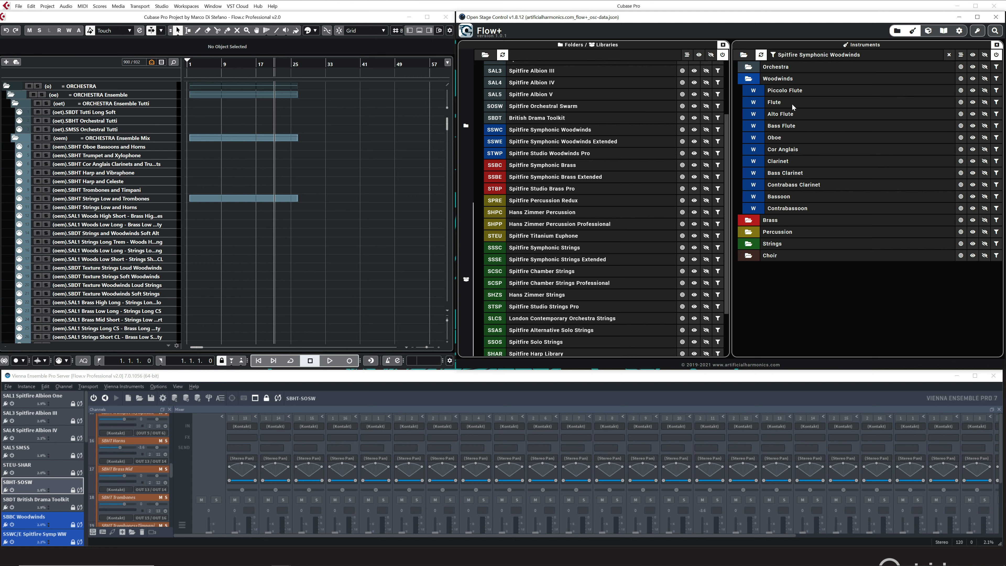
pyautogui.click(959, 104)
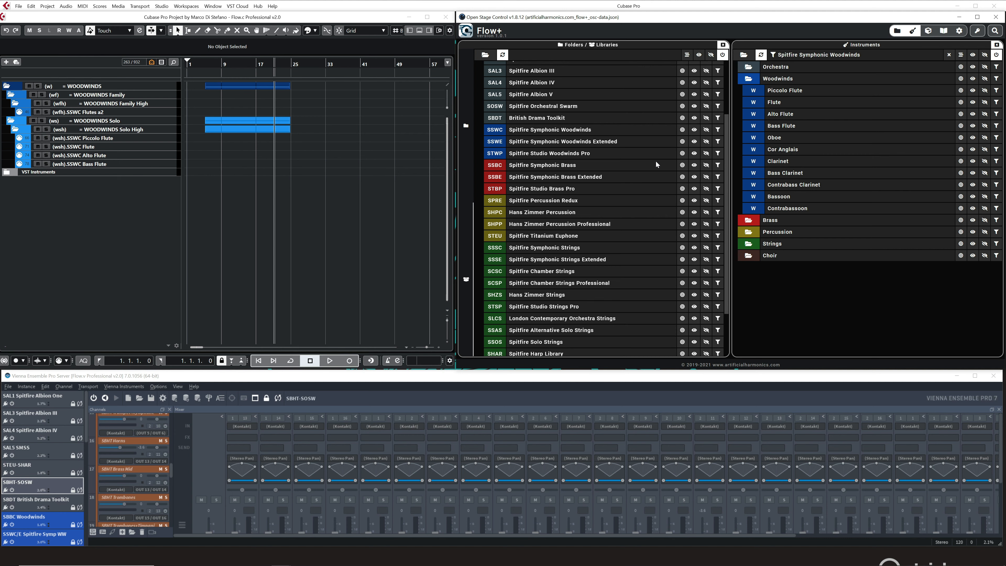
# Replace the library filter with the Woodwinds folder filter and show only the Piccolo Flute tracks.
pyautogui.click(466, 127)
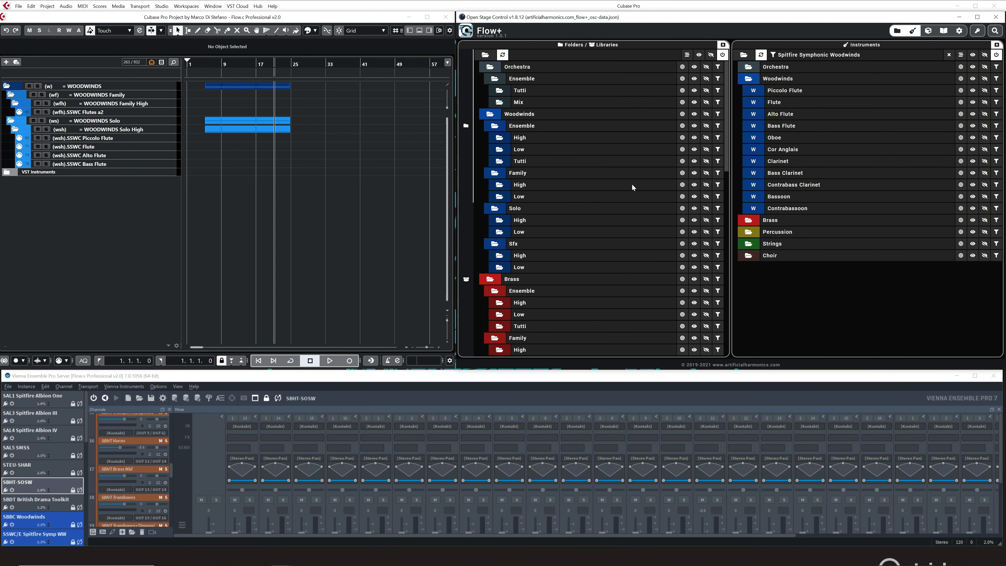
pyautogui.click(949, 55)
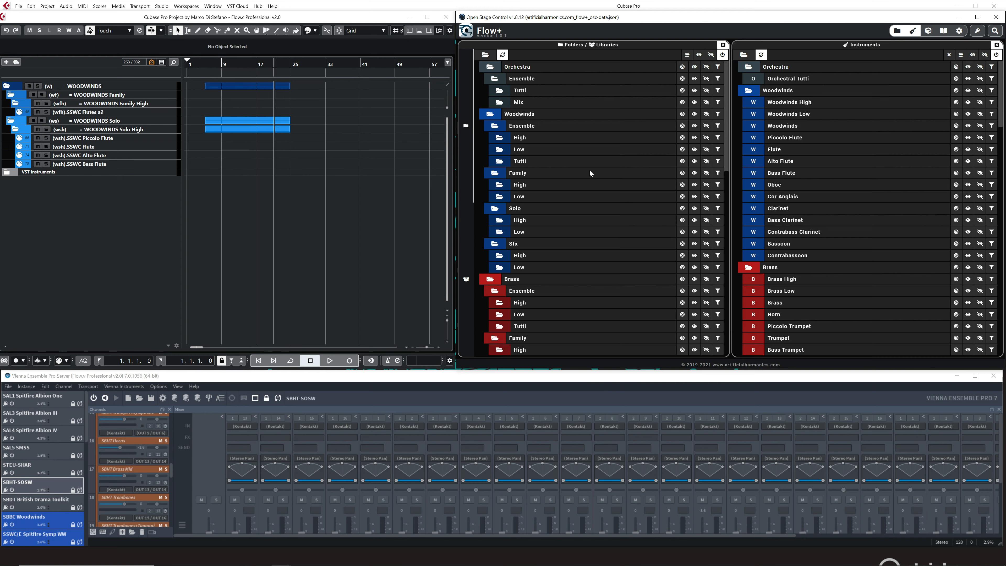
pyautogui.scroll(-3, 590, 171)
pyautogui.scroll(3, 589, 170)
pyautogui.click(718, 115)
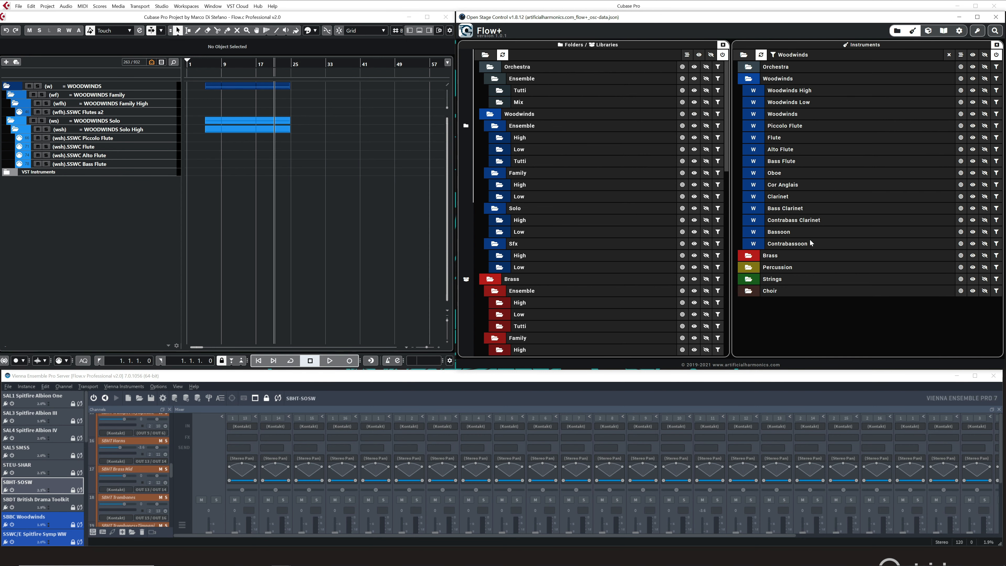
pyautogui.scroll(-10, 483, 242)
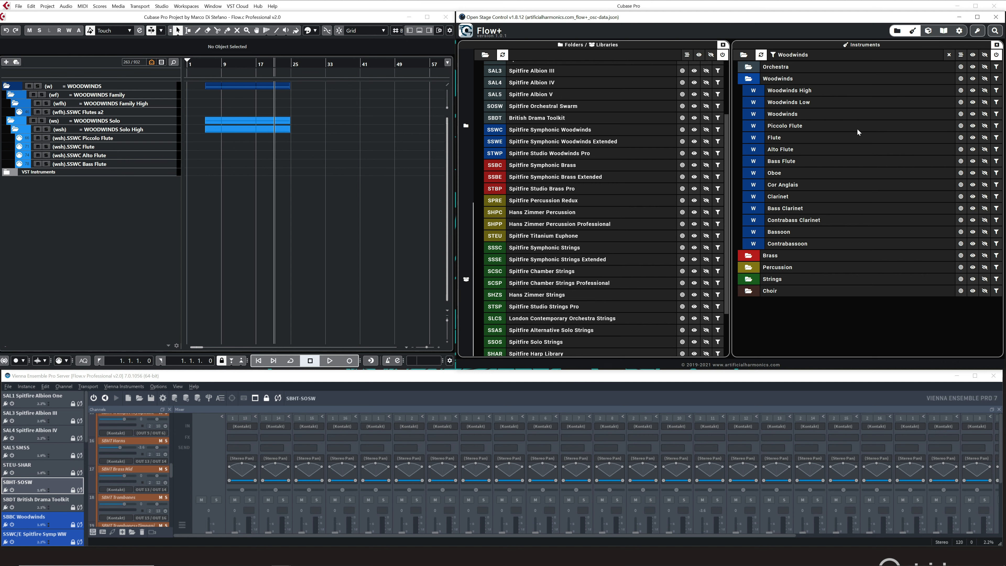
pyautogui.click(960, 125)
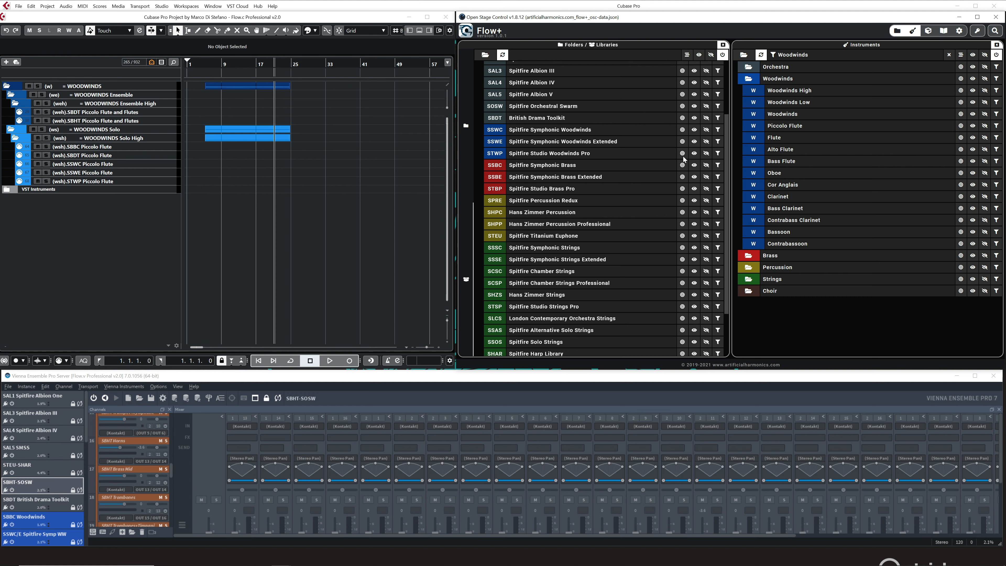
# Add the Spitfire Studio Woodwinds Pro filter, show only its Piccolo Flute track, and clear the instrument filters.
pyautogui.click(718, 154)
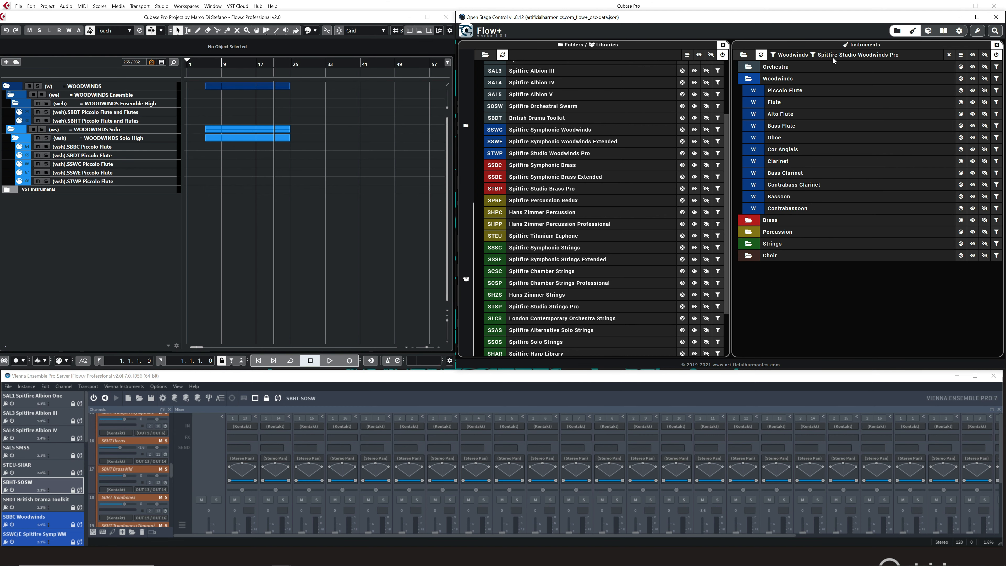
pyautogui.click(961, 90)
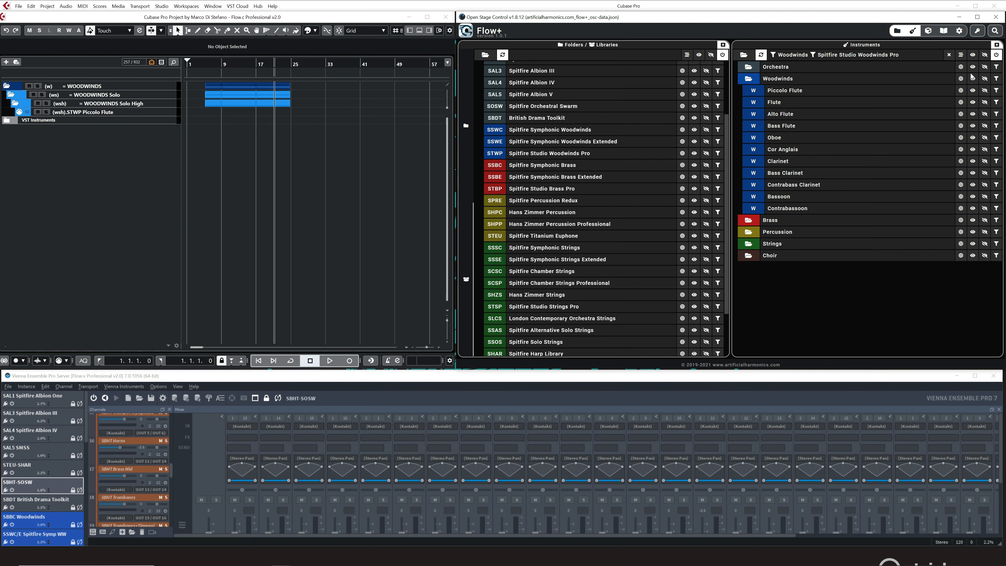
pyautogui.click(949, 54)
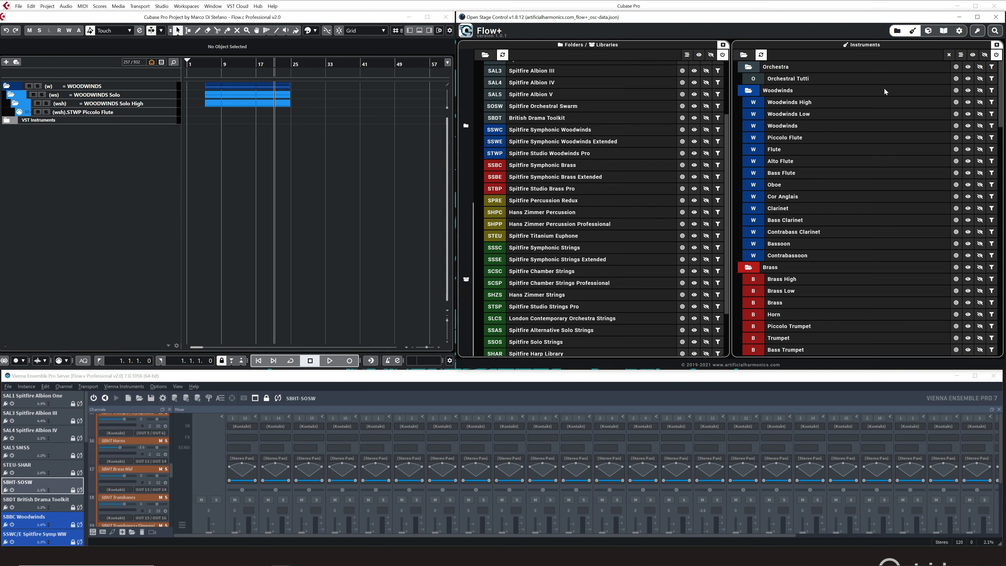
# Open and turn on the Midi Tracks panel, and return the Folders / Libraries list to the folders section.
pyautogui.click(928, 34)
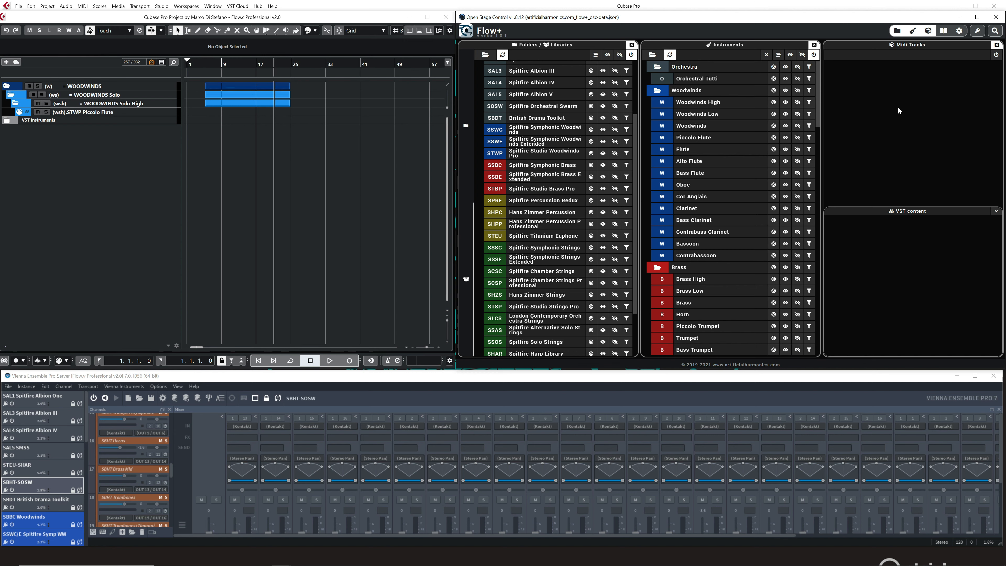
pyautogui.click(996, 55)
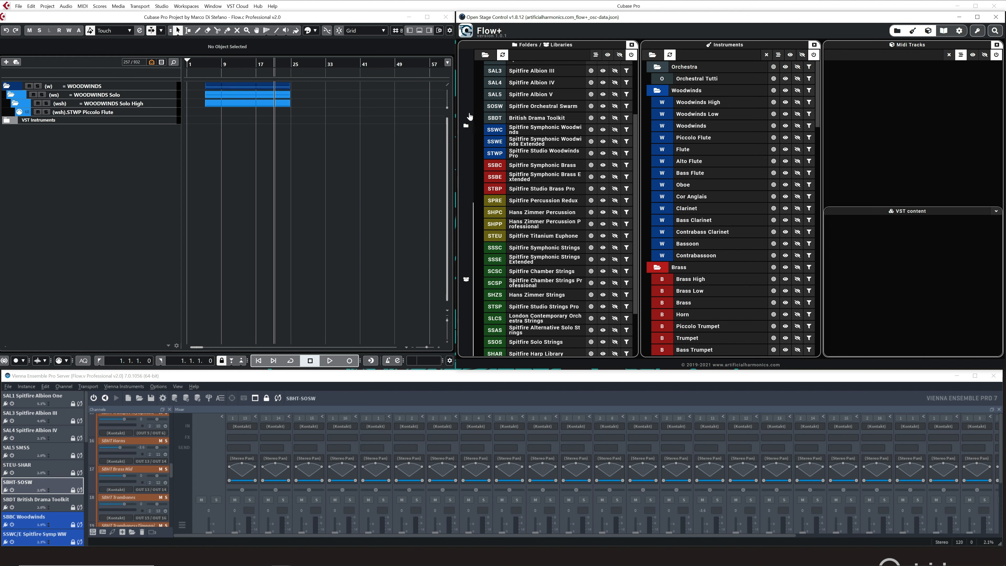
pyautogui.click(465, 126)
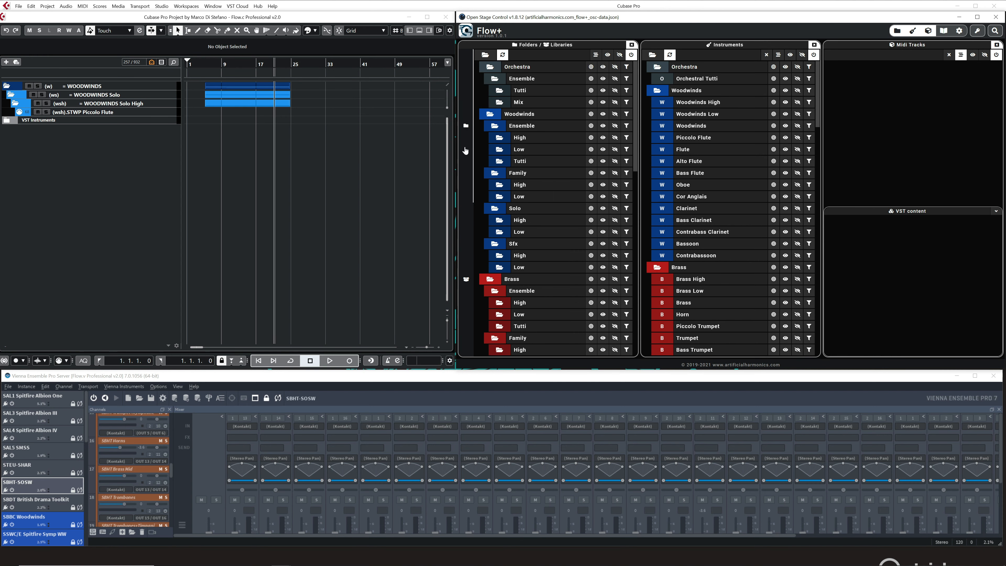
# Filter the Midi Tracks list by the Spitfire Studio Woodwinds Pro library and the Oboe instrument.
pyautogui.click(466, 279)
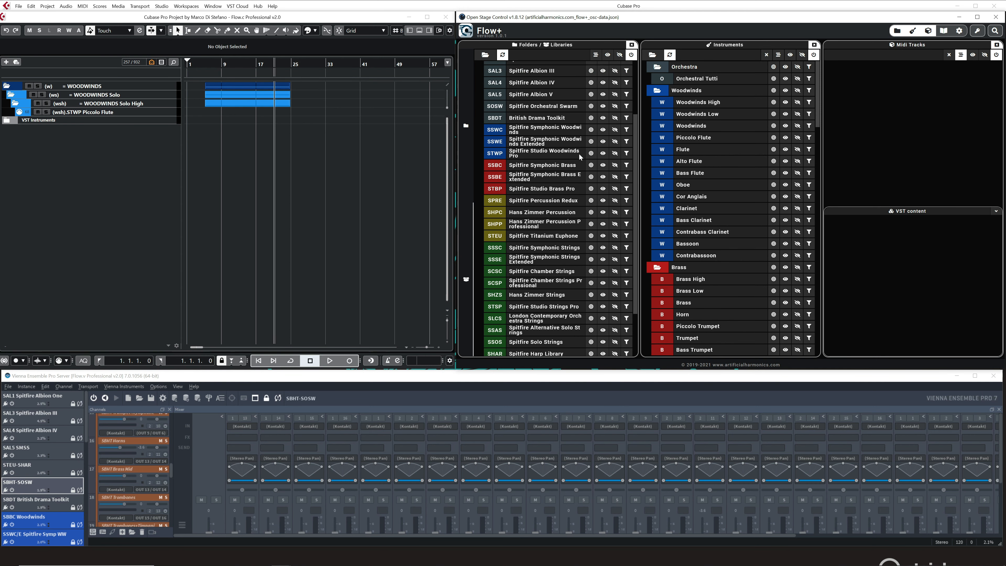
pyautogui.click(627, 153)
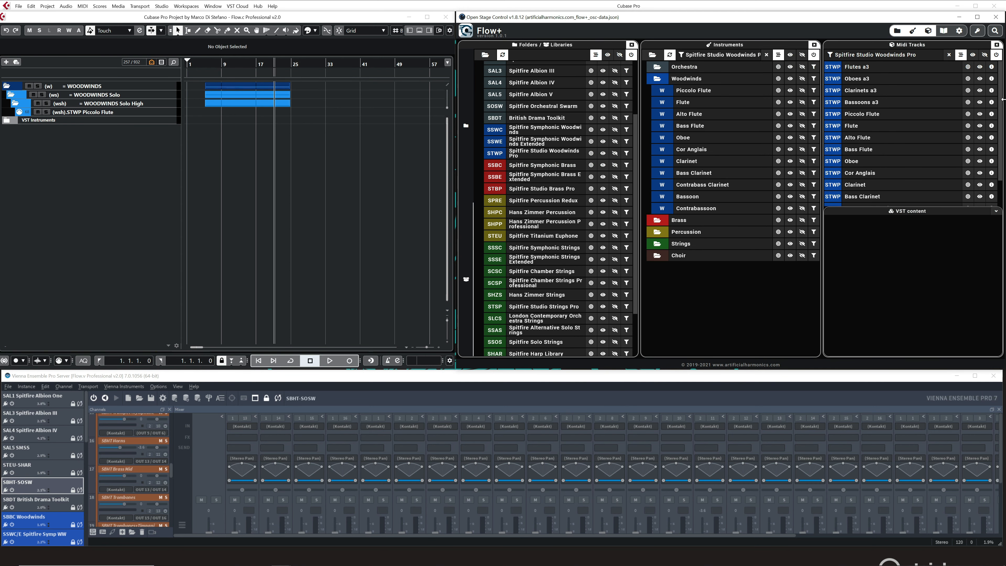
pyautogui.scroll(-2, 995, 175)
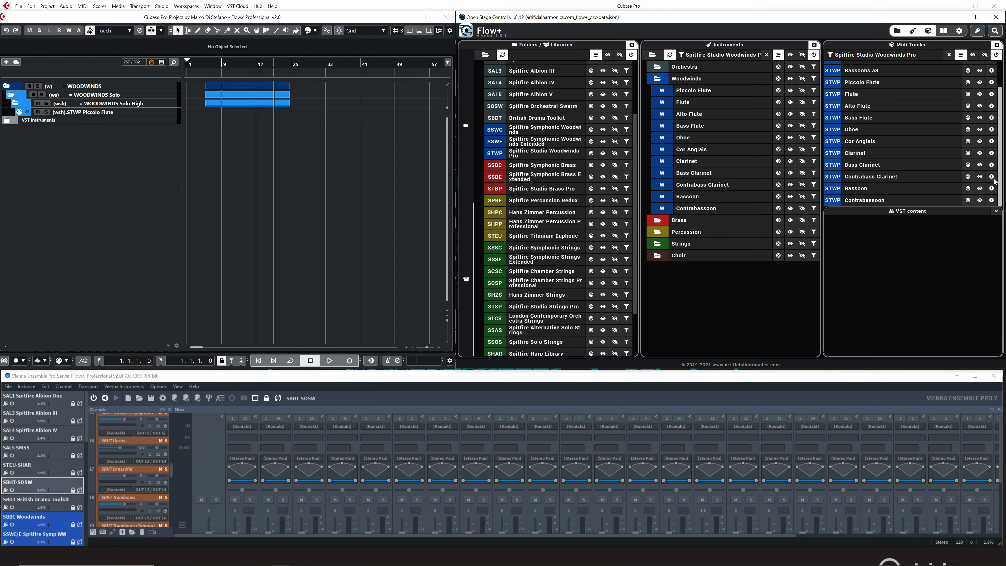
pyautogui.scroll(3, 901, 69)
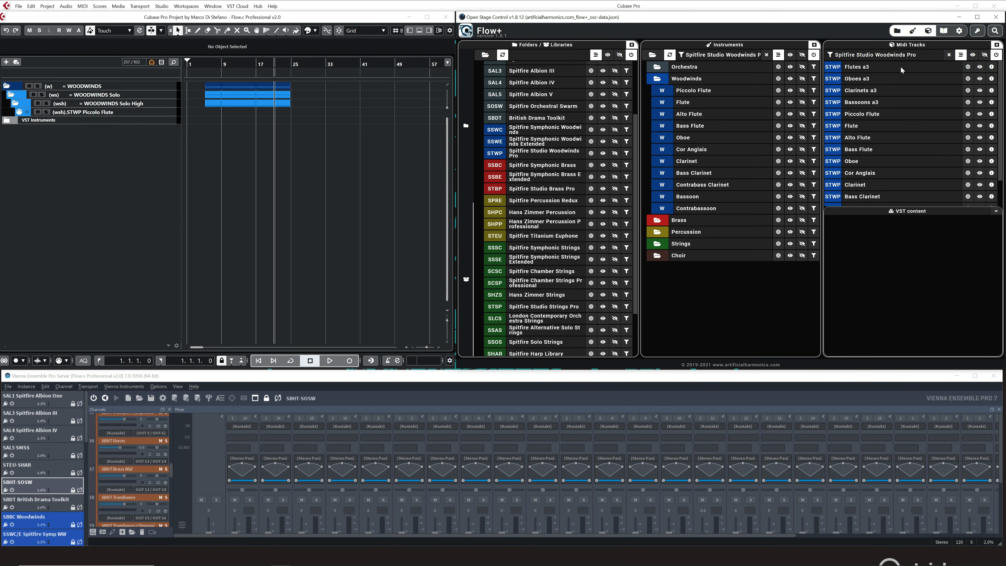
pyautogui.scroll(-2, 867, 113)
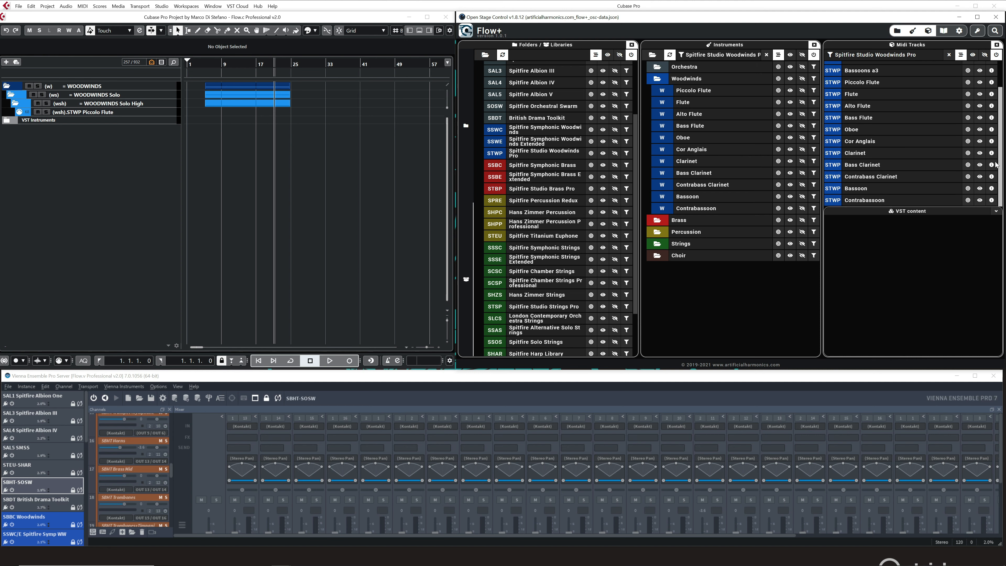
pyautogui.scroll(2, 847, 99)
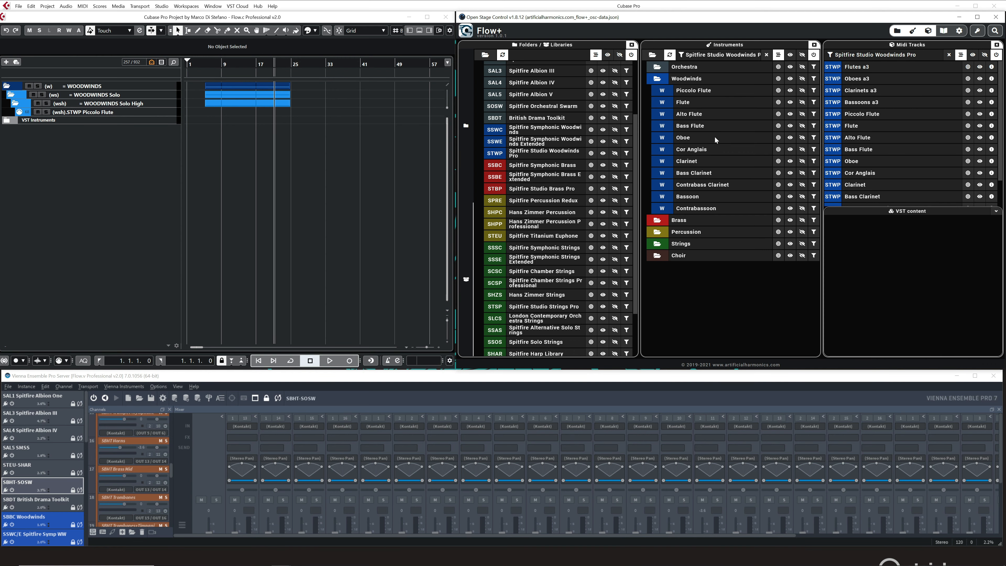
pyautogui.click(814, 137)
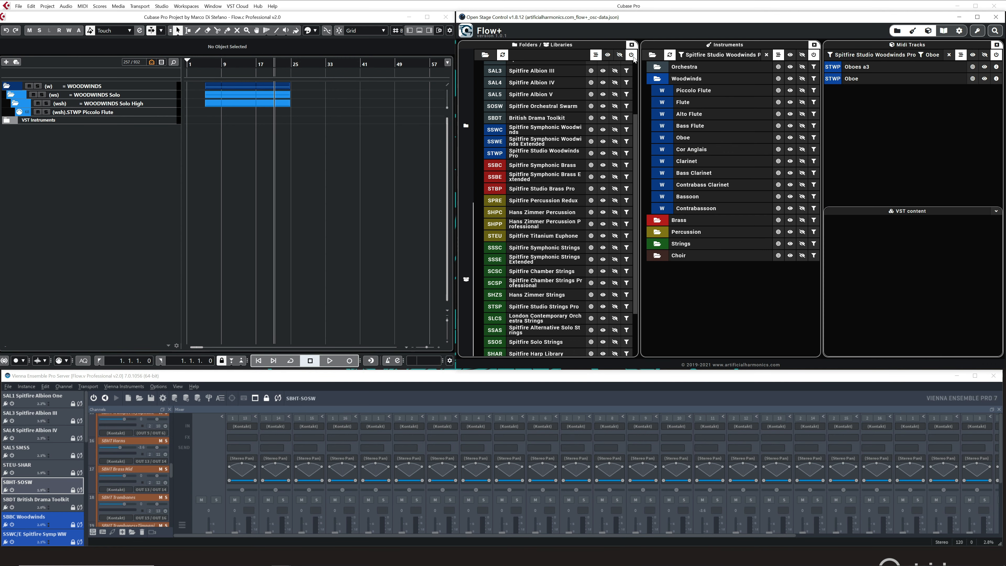
# Close the Folders / Libraries panel and, from the Midi Tracks list, isolate the Oboe track in Cubase followed by the Oboes a3 track.
pyautogui.click(631, 44)
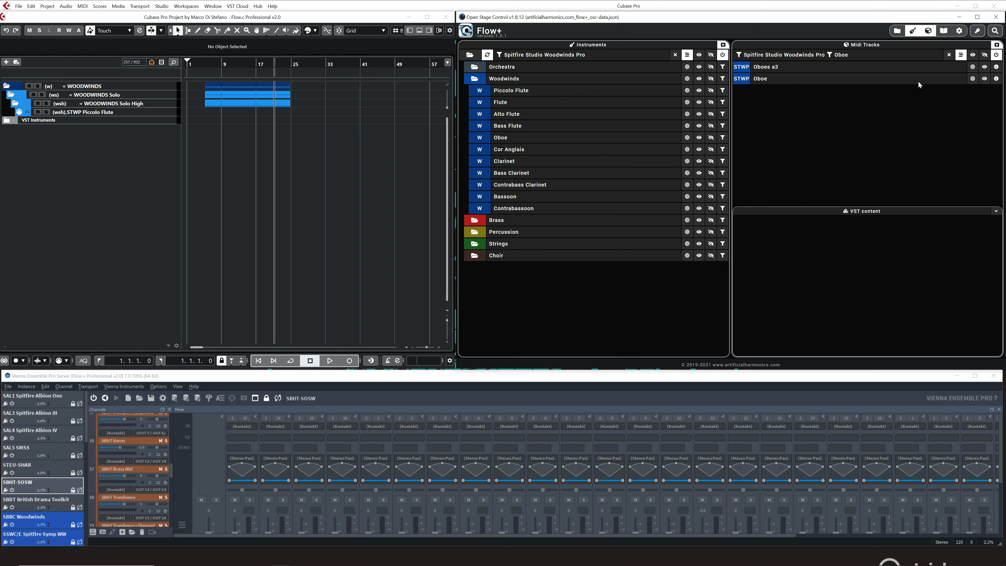
pyautogui.click(972, 78)
pyautogui.click(173, 113)
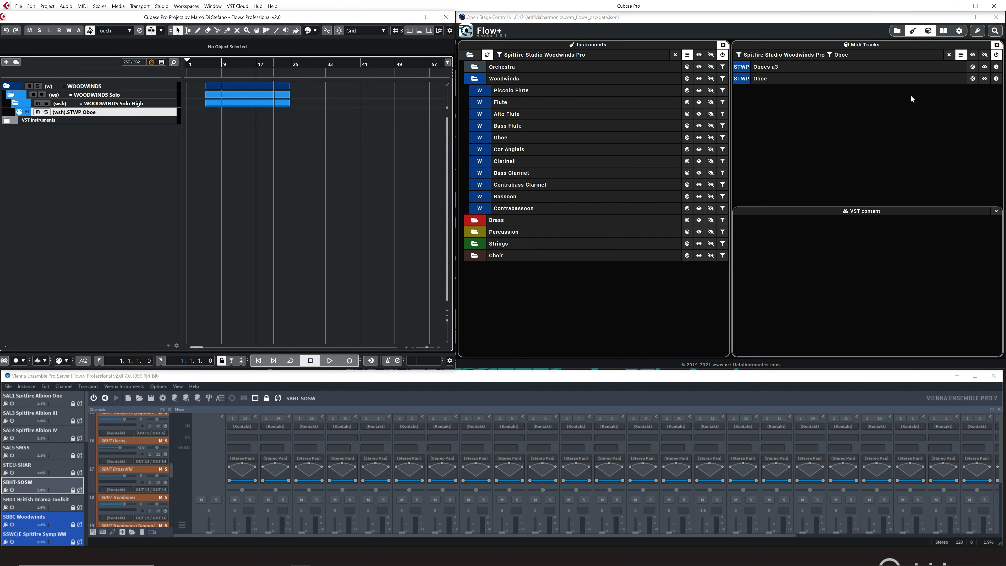
pyautogui.click(972, 67)
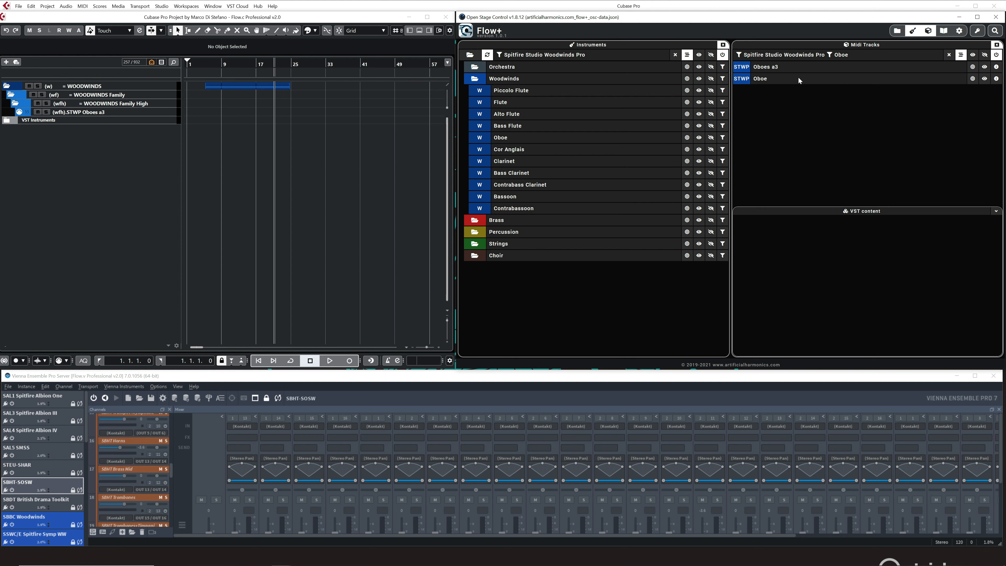
# Open the VST content of the Spitfire Studio Woodwinds Pro Oboe and examine its articulations, faders and microphones.
pyautogui.click(996, 78)
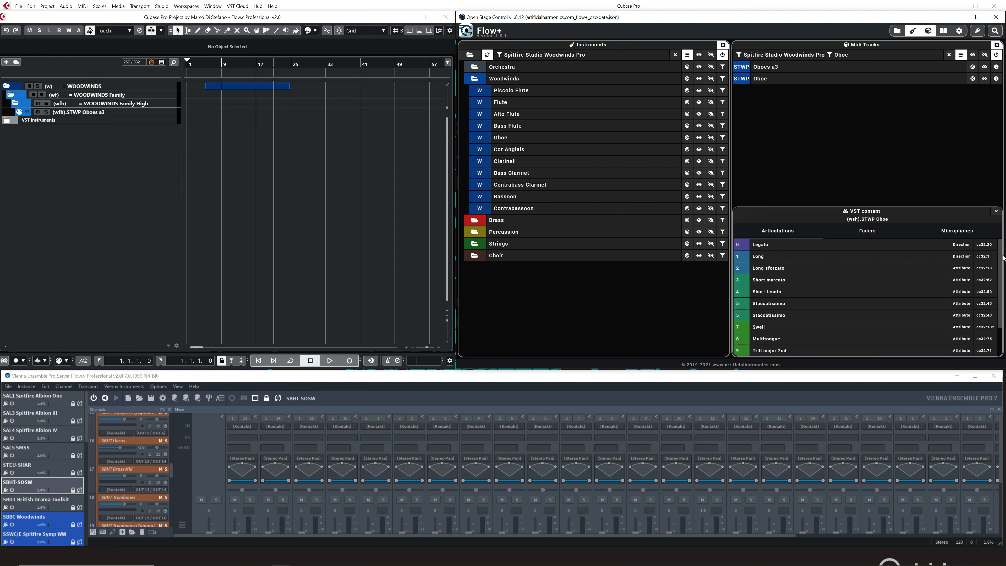
pyautogui.scroll(-3, 986, 303)
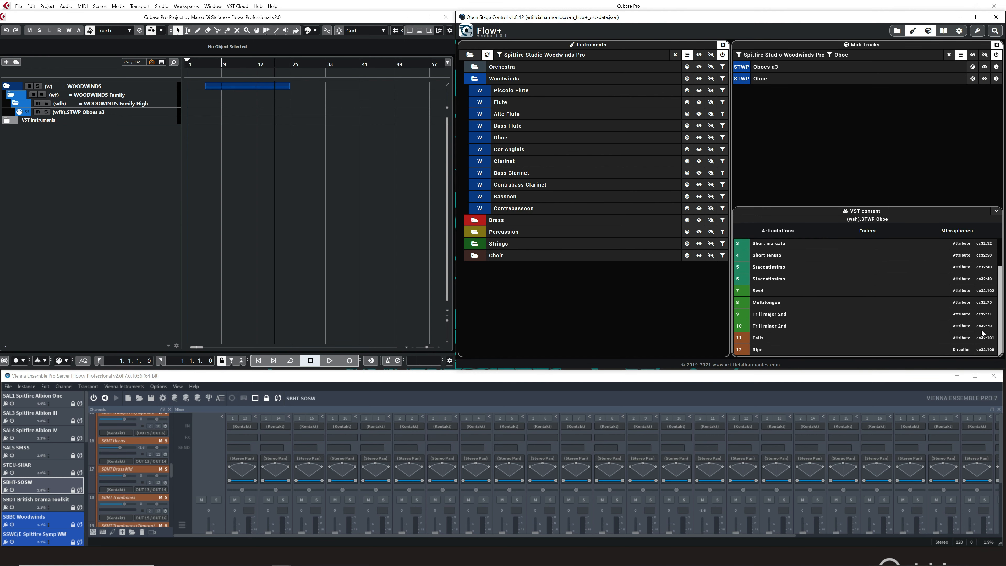
pyautogui.scroll(3, 986, 305)
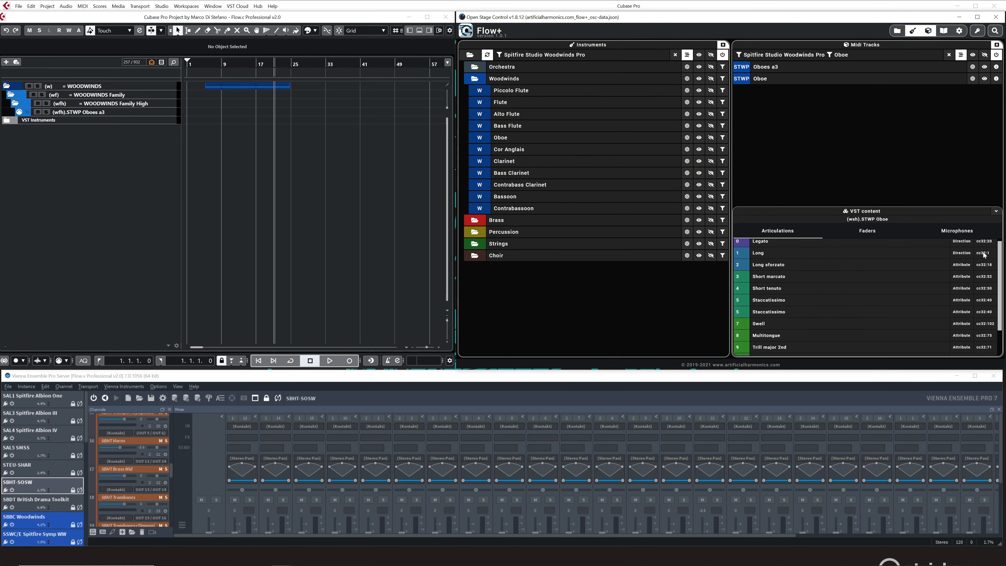
pyautogui.click(866, 232)
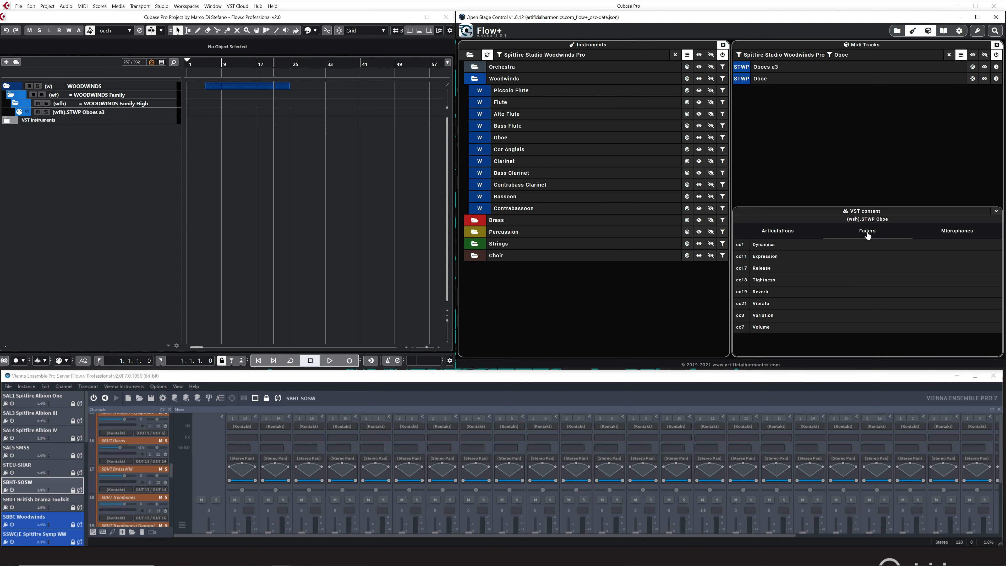
pyautogui.click(955, 232)
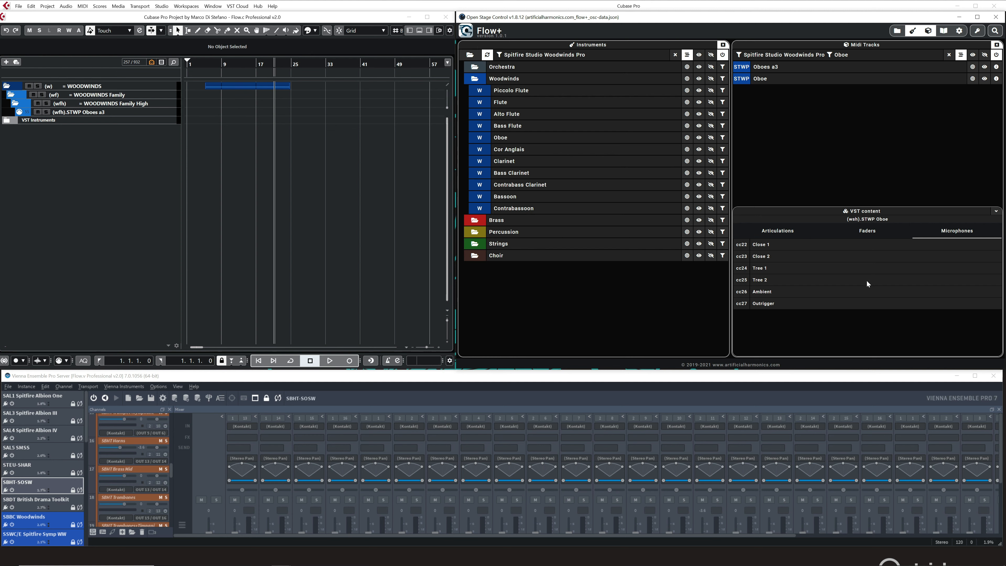
pyautogui.click(788, 235)
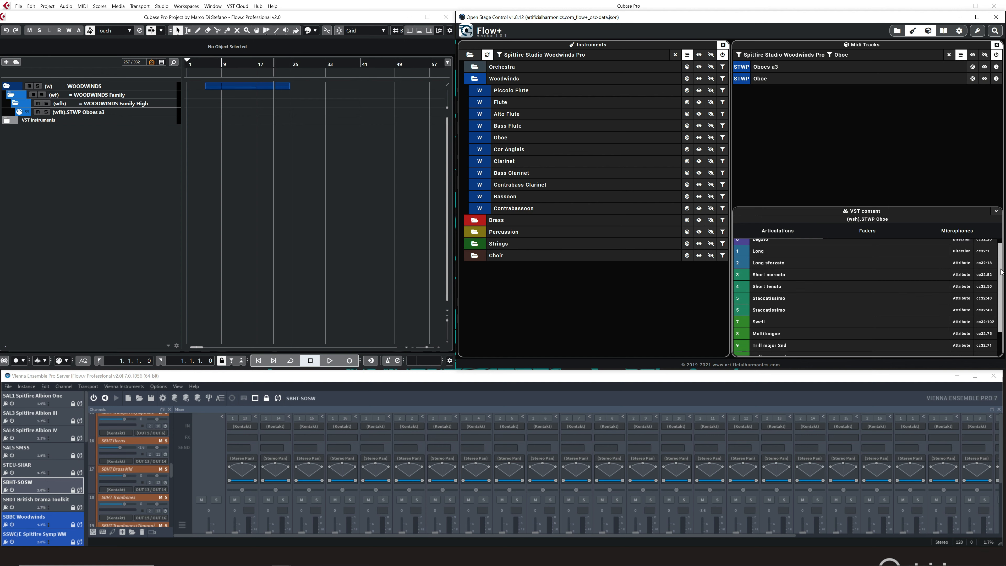
pyautogui.scroll(1, 1000, 271)
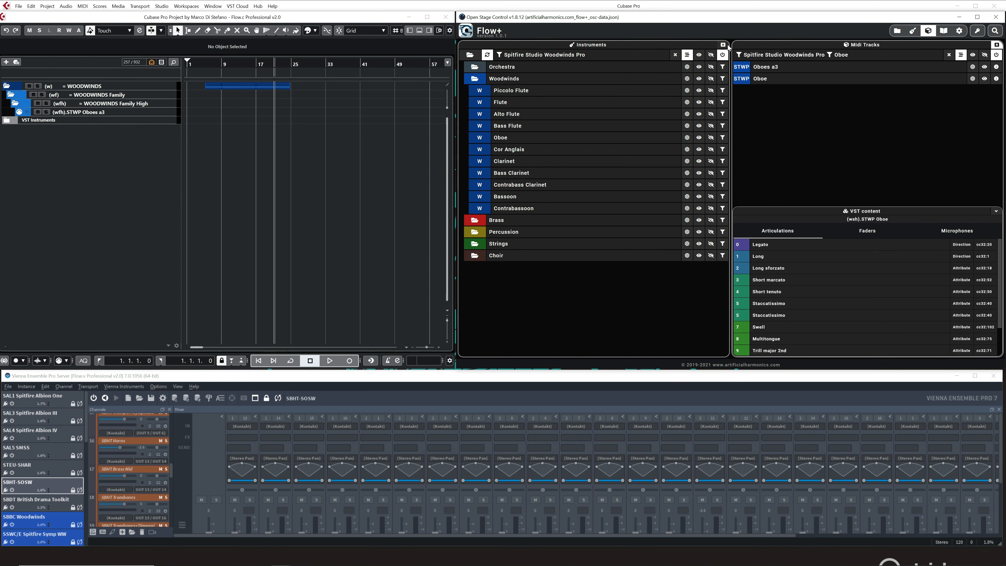
# Using Folders / Libraries in place of Instruments, filter the Midi Tracks by BBC Symphony Orchestra and open its Oboe's VST content.
pyautogui.click(896, 31)
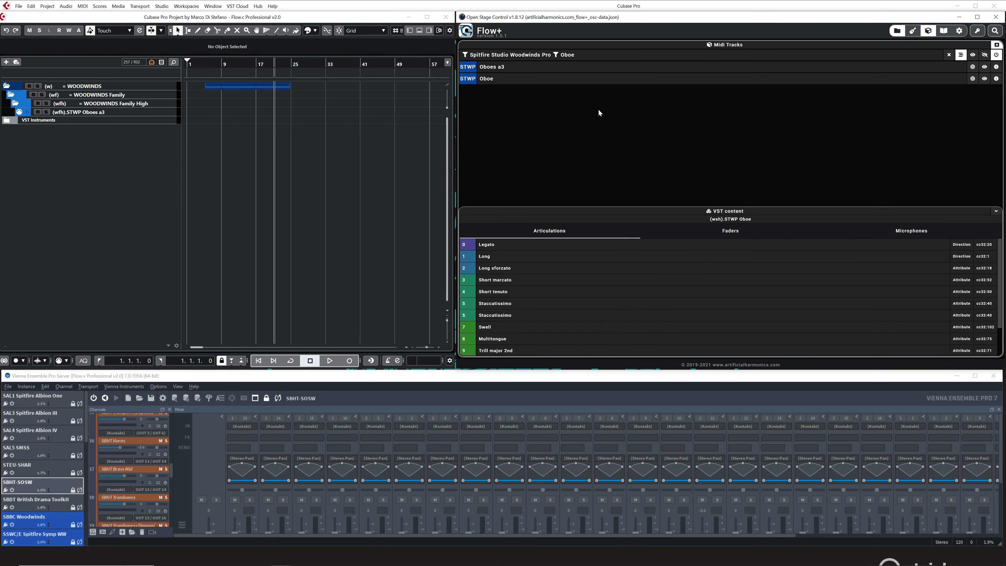
pyautogui.scroll(5, 585, 151)
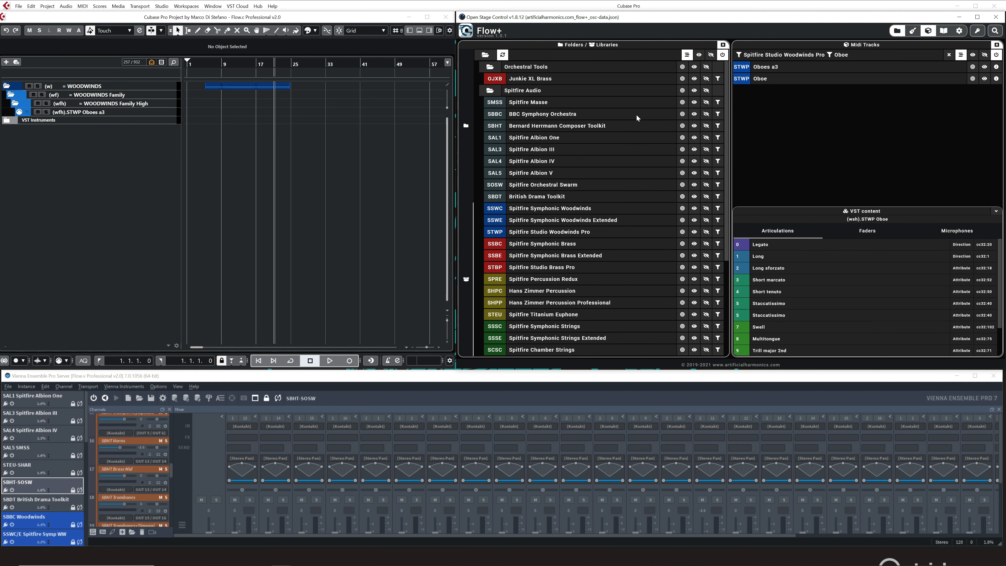
pyautogui.click(717, 115)
pyautogui.click(996, 79)
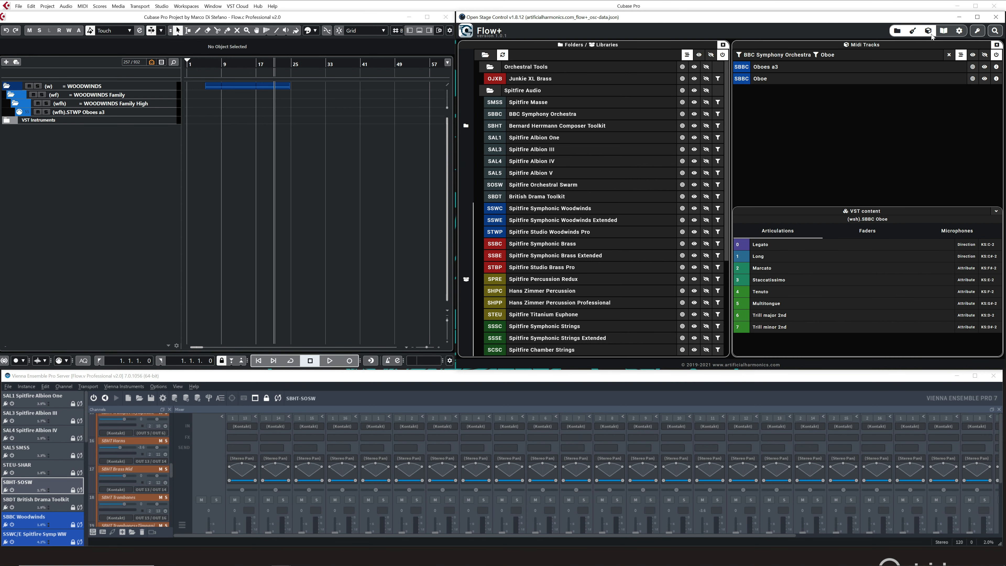
# Open the Articulations and Faders view and close the Folders / Libraries, Instruments and Midi Tracks panels.
pyautogui.click(913, 32)
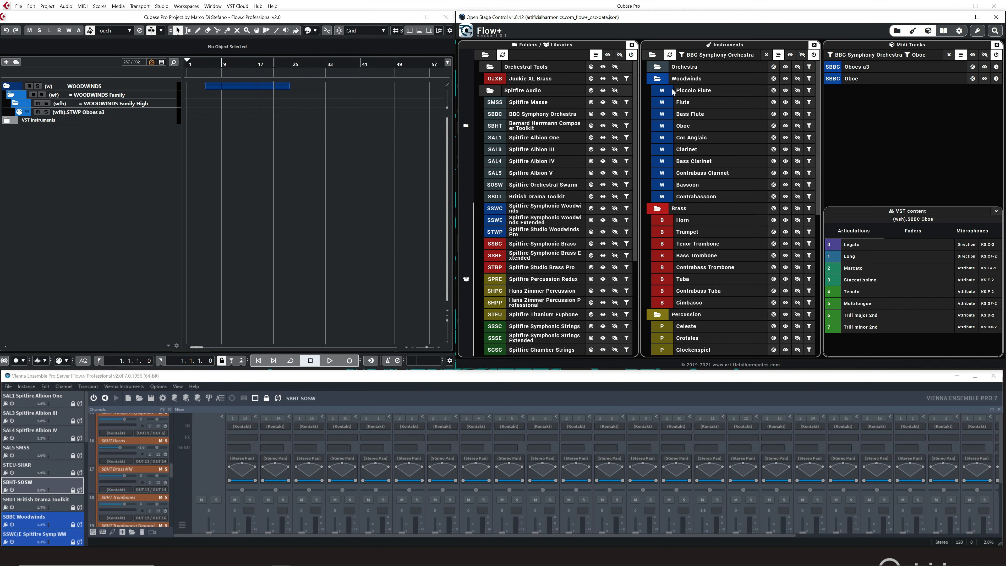
pyautogui.click(899, 33)
pyautogui.click(912, 33)
pyautogui.click(925, 32)
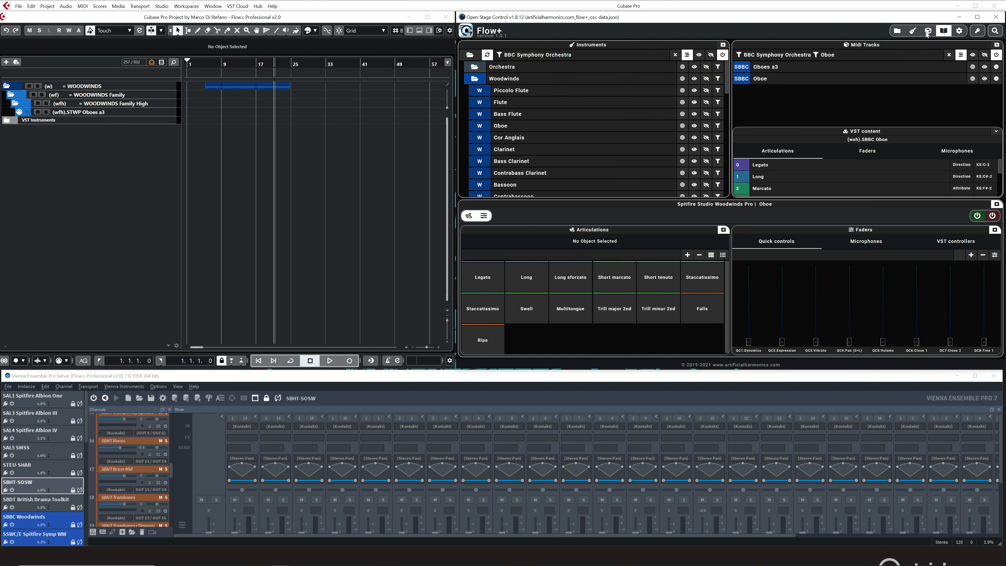
pyautogui.click(767, 207)
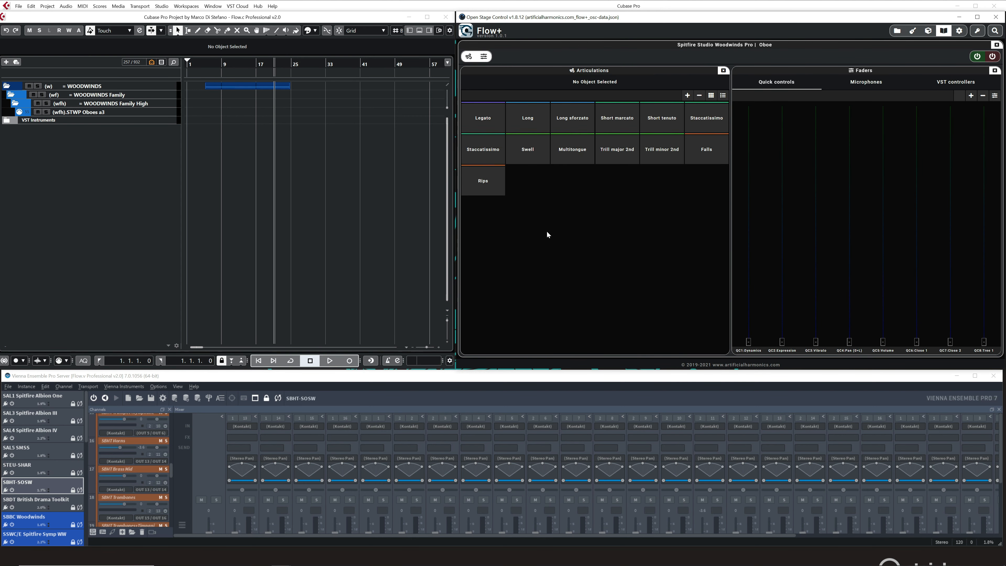
# Select the STWP Oboes a3 track in Cubase and hide the Faders section, keeping only Articulations.
pyautogui.click(142, 112)
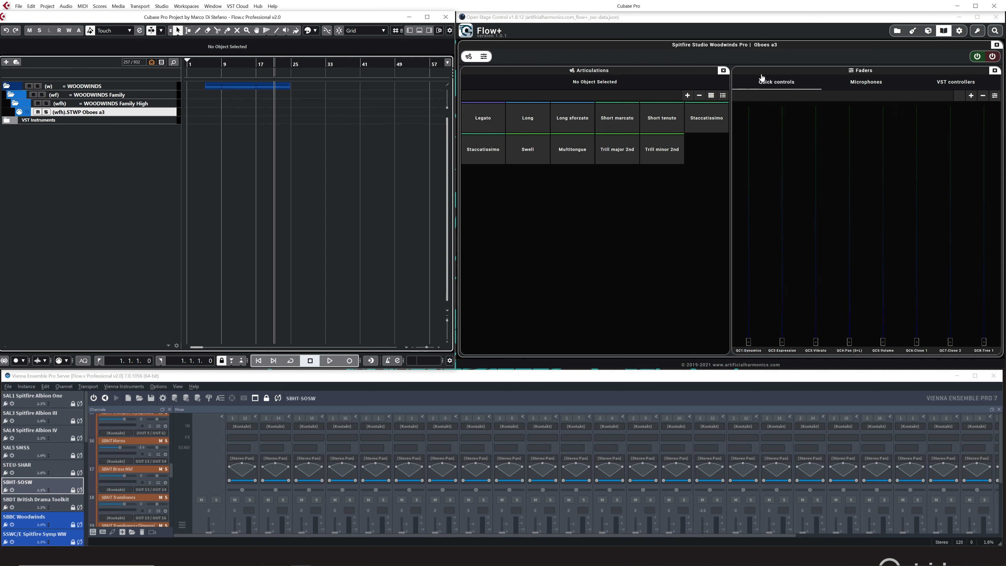
pyautogui.click(486, 59)
pyautogui.click(484, 58)
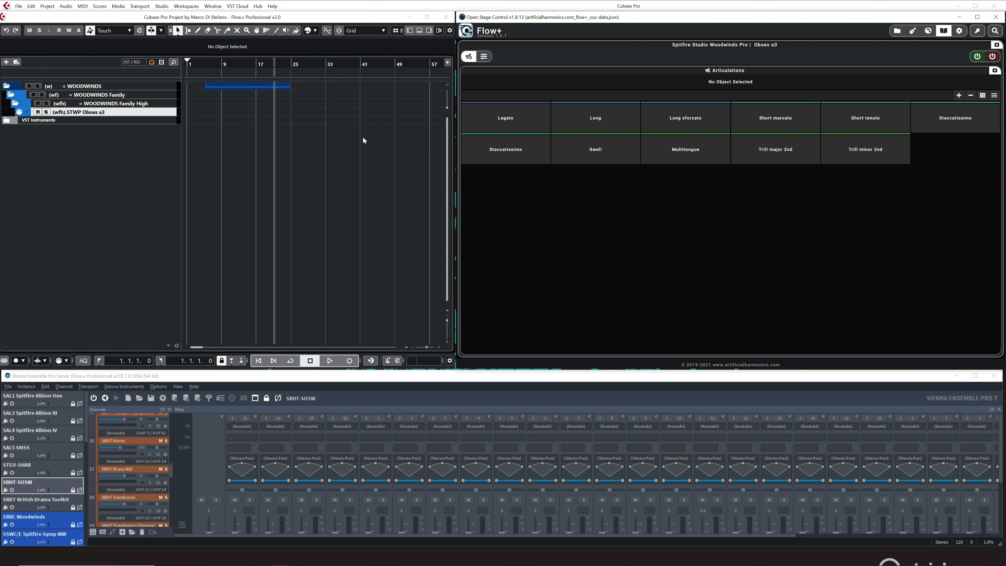
# Show the Inspector in Cubase and select the STWP Oboes a3 channel in Vienna Ensemble Pro's STWP Spitfire Studio WW Pro instance.
pyautogui.click(410, 33)
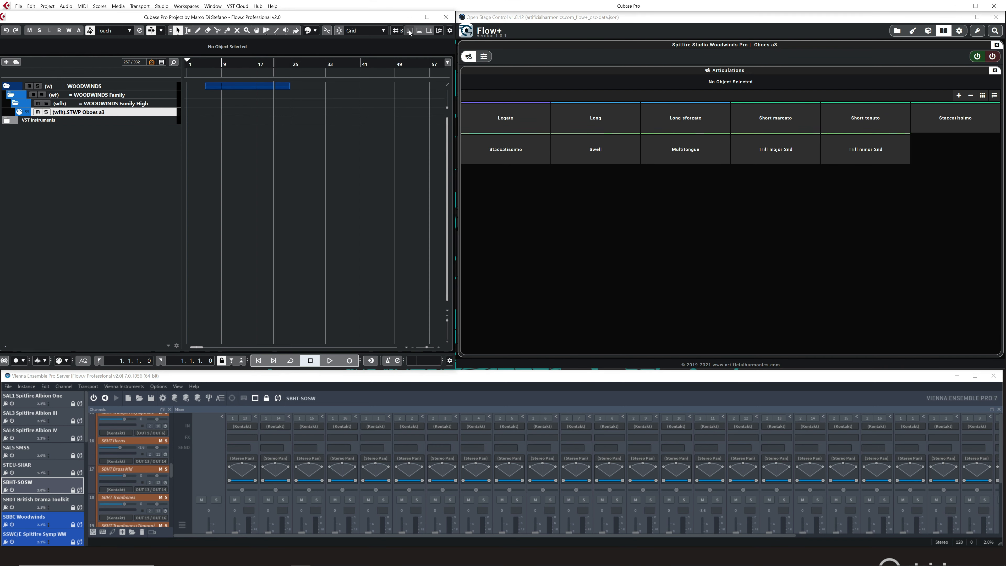
pyautogui.click(410, 32)
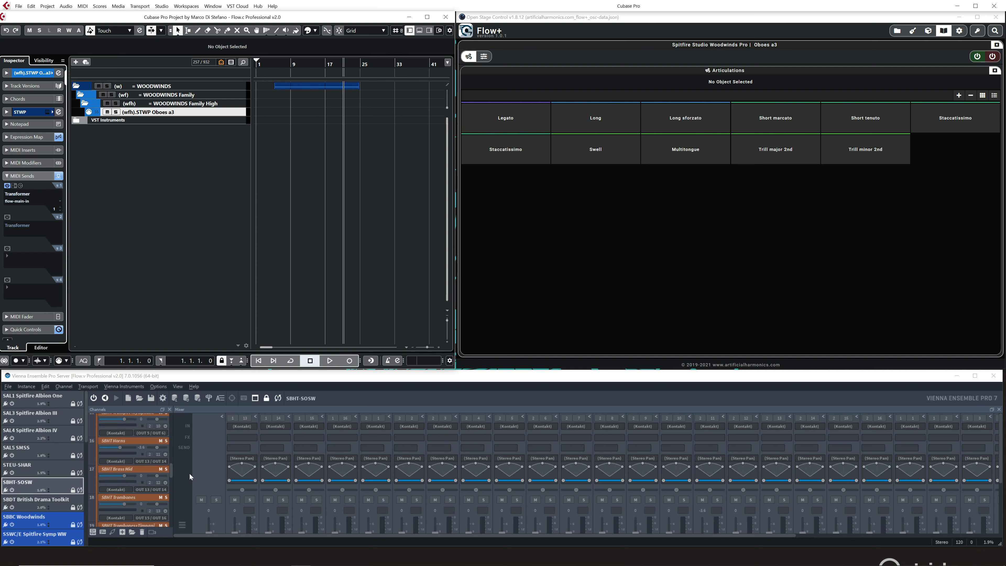
pyautogui.scroll(-4, 45, 487)
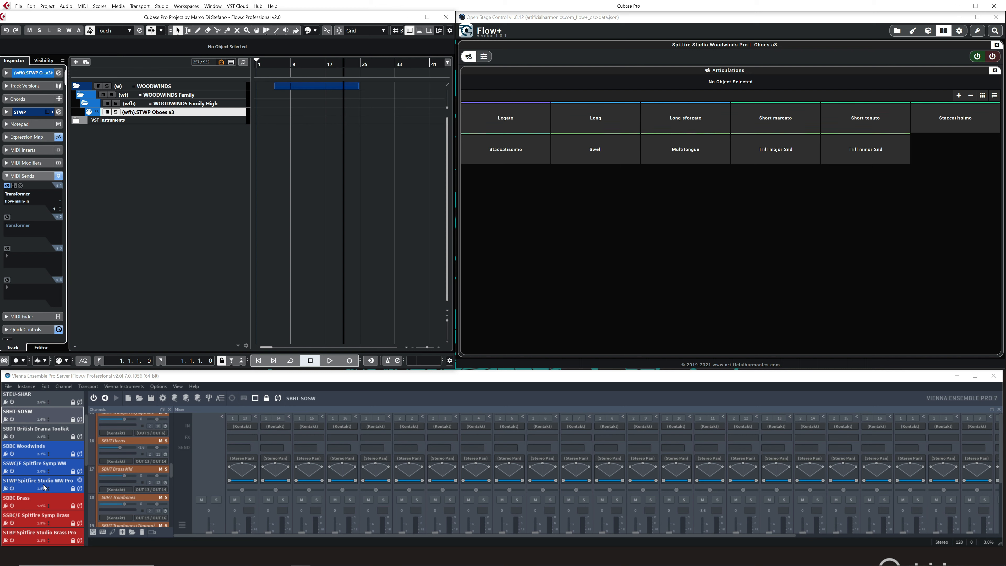
pyautogui.click(45, 487)
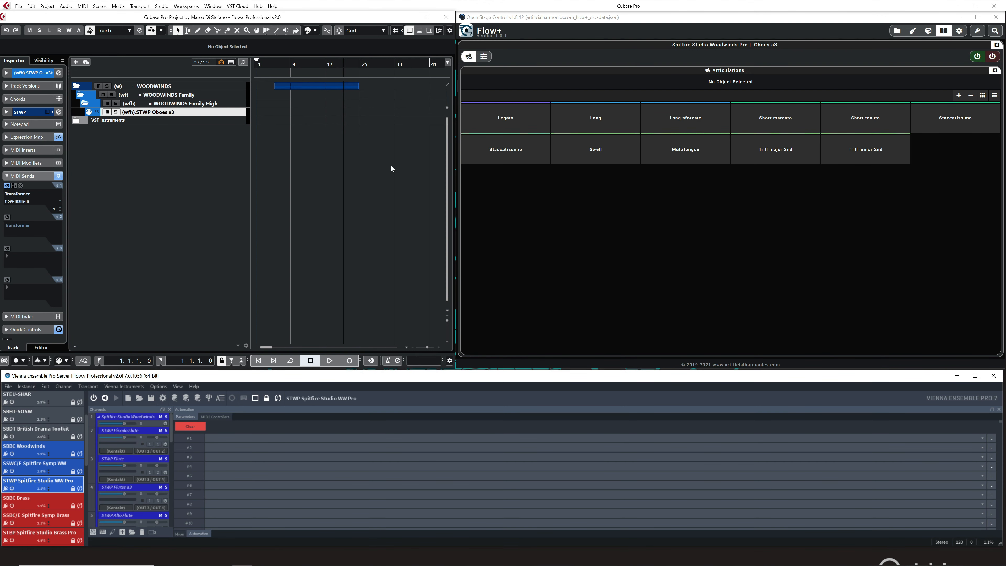
pyautogui.scroll(-1, 164, 452)
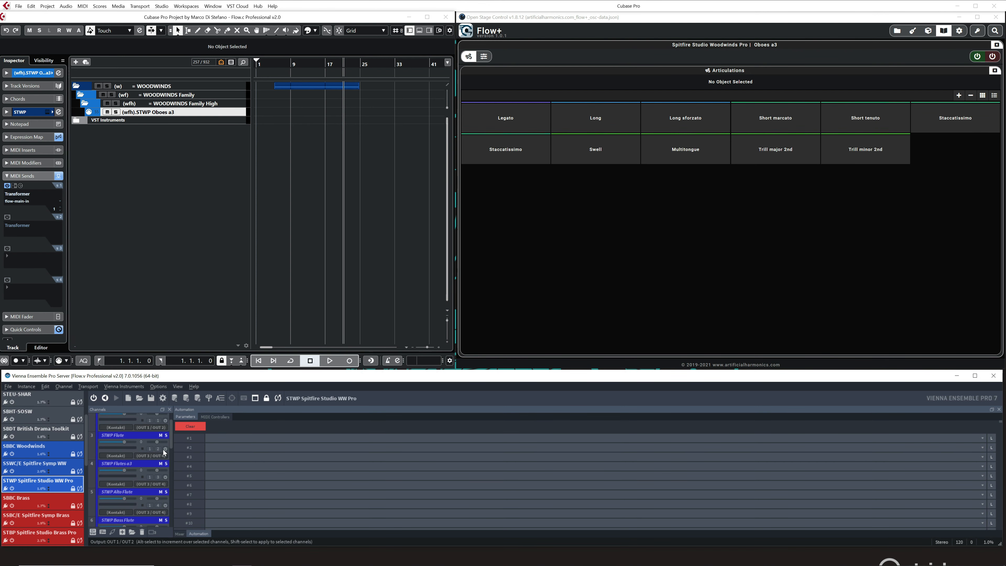
pyautogui.scroll(-3, 164, 452)
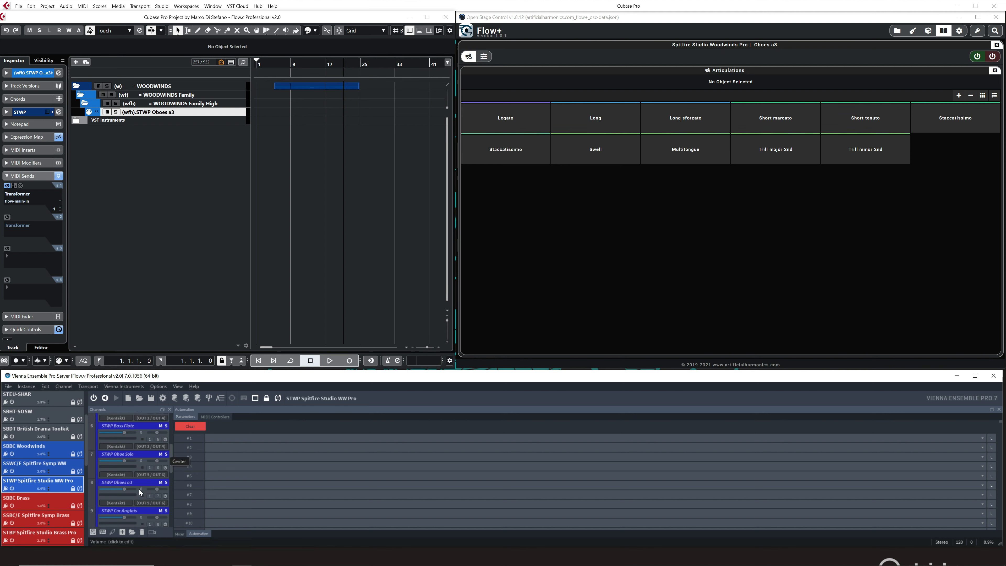
pyautogui.click(118, 483)
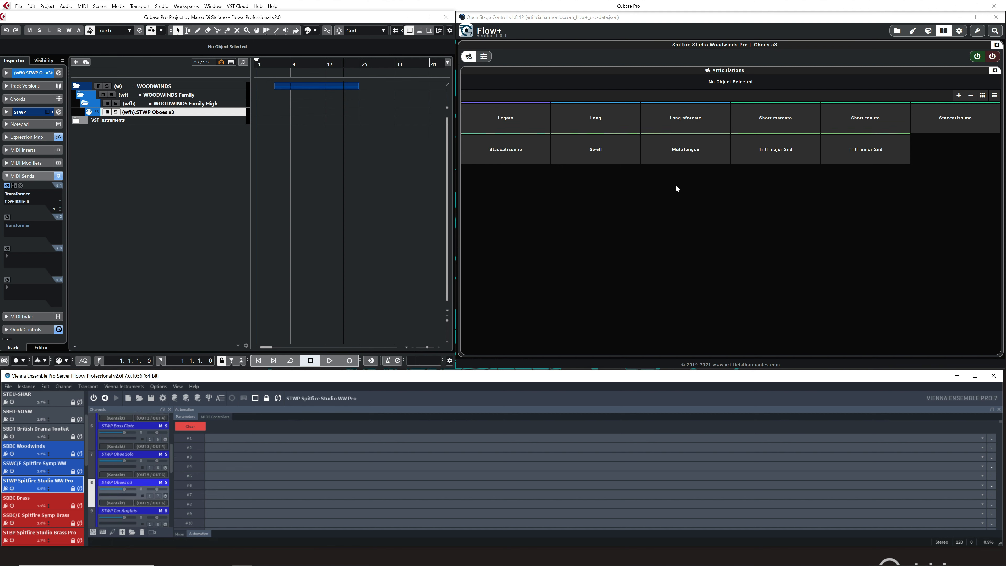
# Enable the Oboes a3 instrument from Flow+ and open its Kontakt instance in Vienna Ensemble Pro.
pyautogui.click(977, 58)
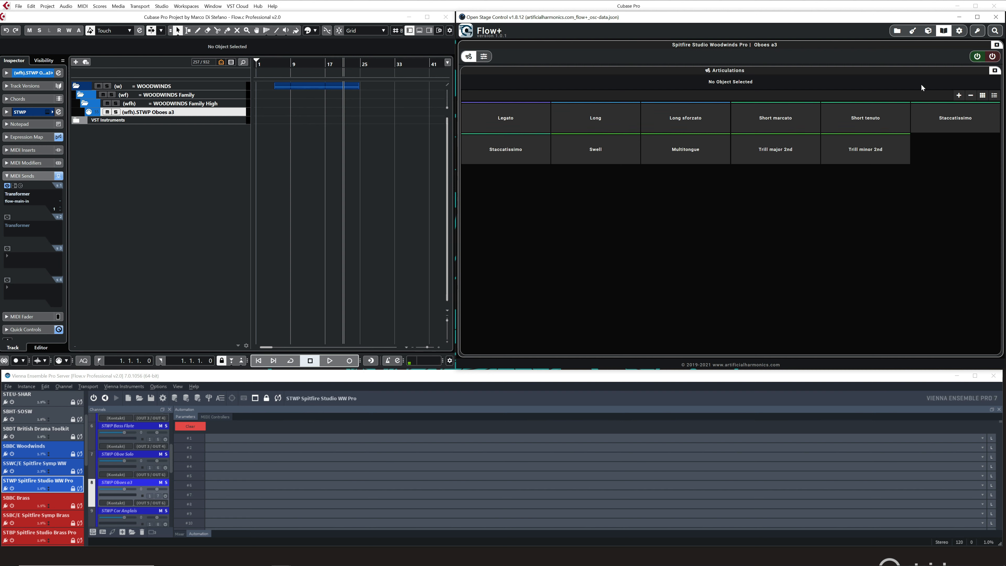
pyautogui.click(116, 502)
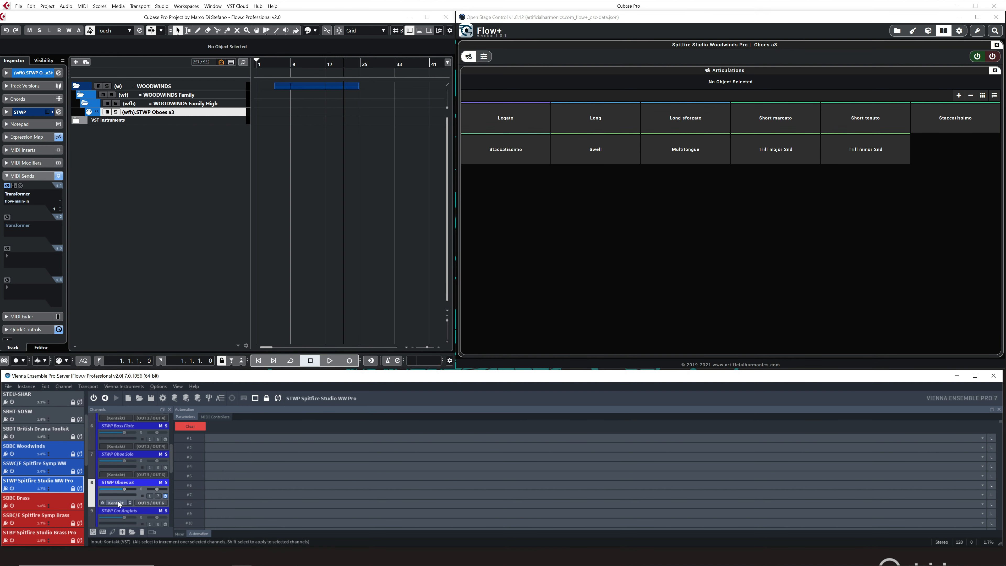
pyautogui.scroll(-3, 691, 441)
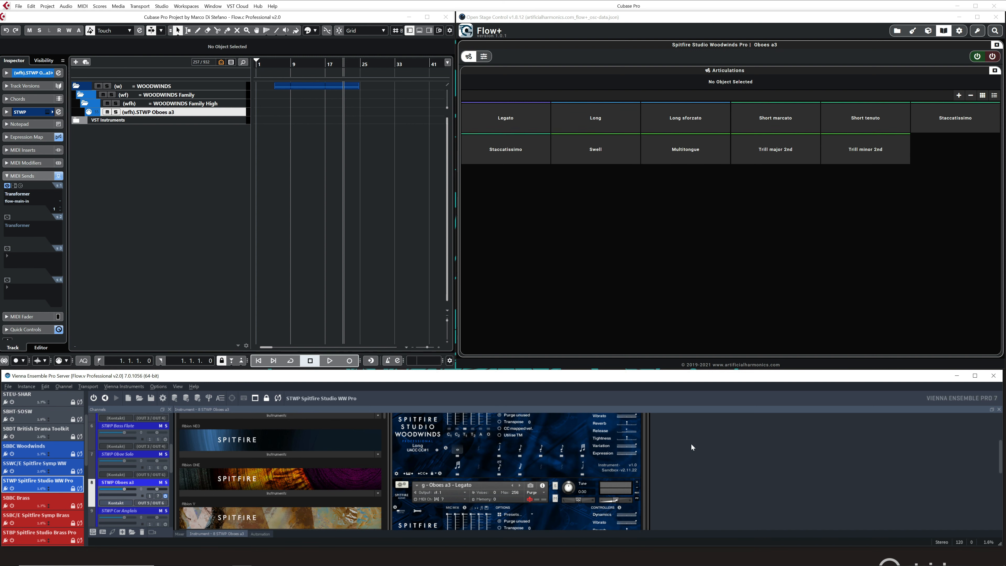
# Expand the Expression Map in Cubase's Inspector and trigger Long, Long sforzato, Short marcato, Short tenuto and Staccatissimo from Flow+.
pyautogui.scroll(1, 691, 443)
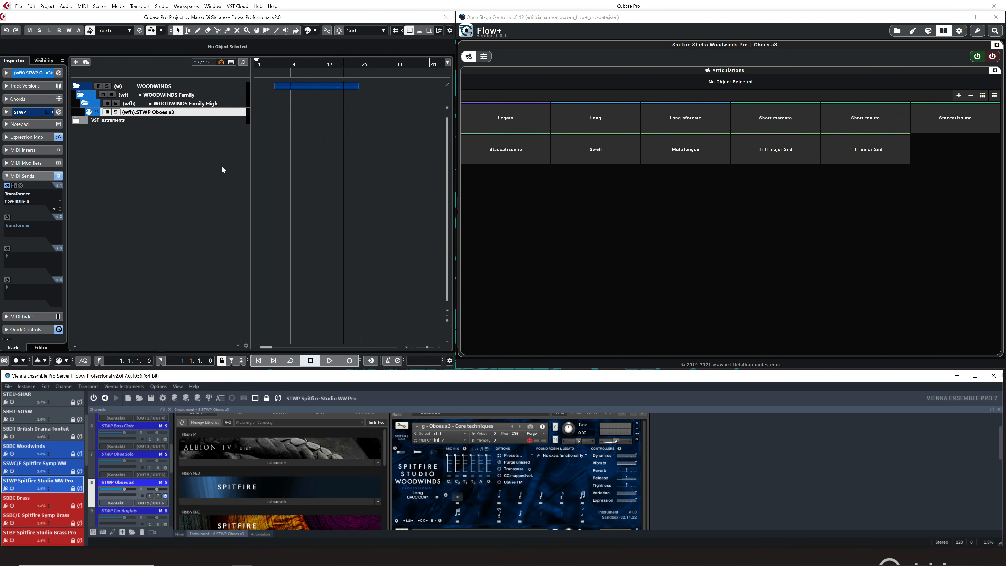
pyautogui.click(26, 137)
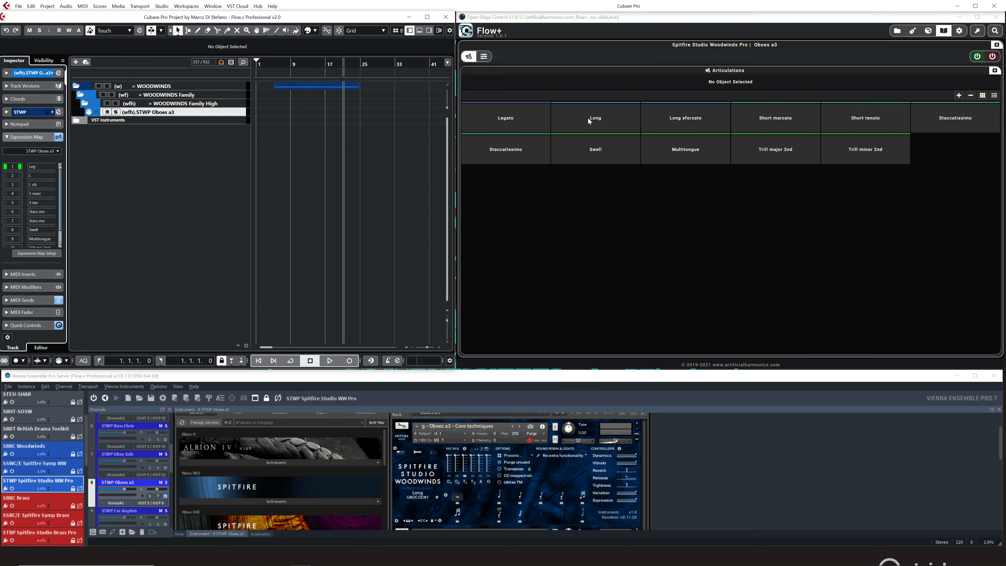
pyautogui.click(587, 117)
pyautogui.click(684, 126)
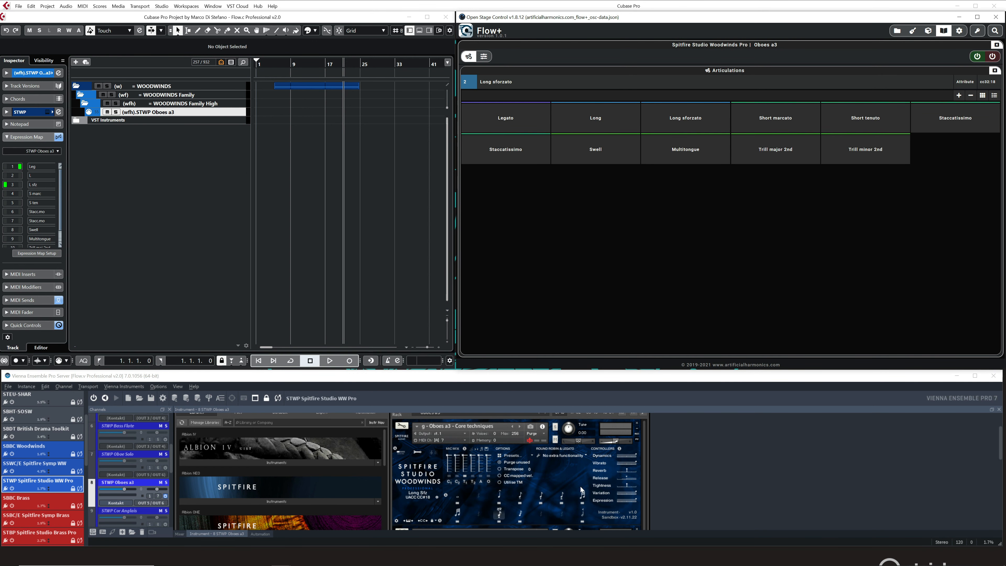
pyautogui.click(770, 114)
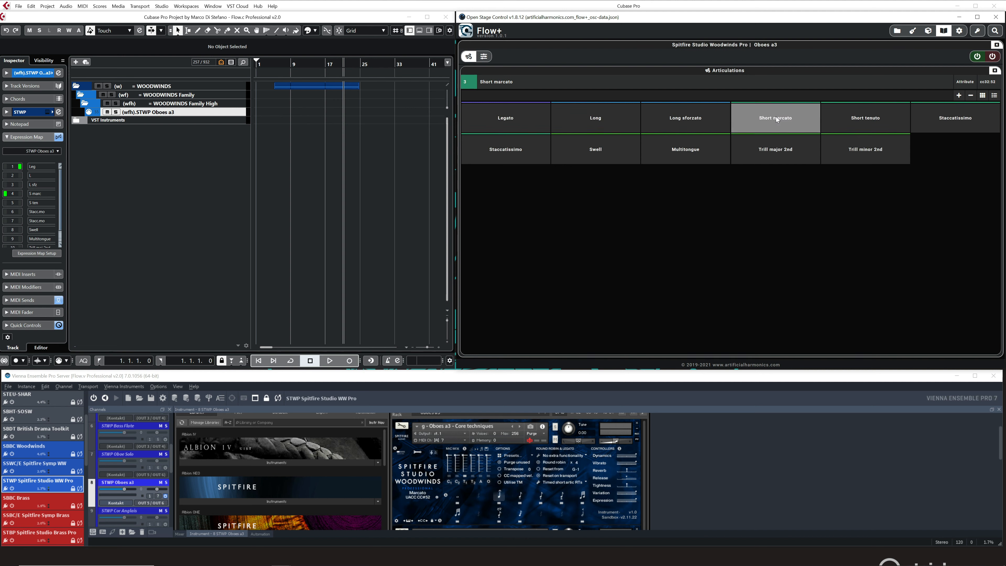
pyautogui.click(861, 115)
pyautogui.click(935, 116)
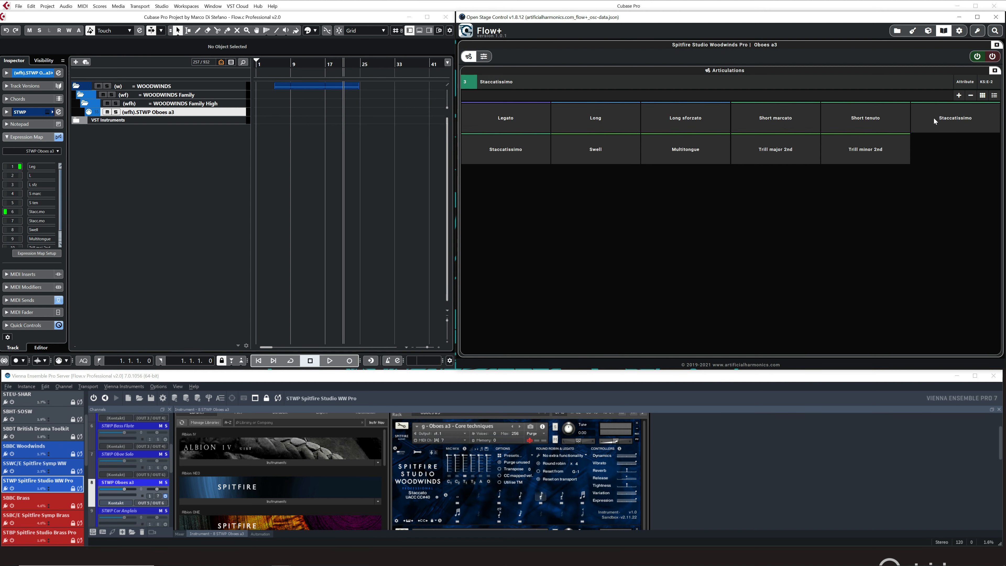
# Trigger the Trill minor 2nd, Trill major 2nd, Swell, Legato and Short marcato articulations for Oboes a3.
pyautogui.click(880, 148)
pyautogui.click(786, 156)
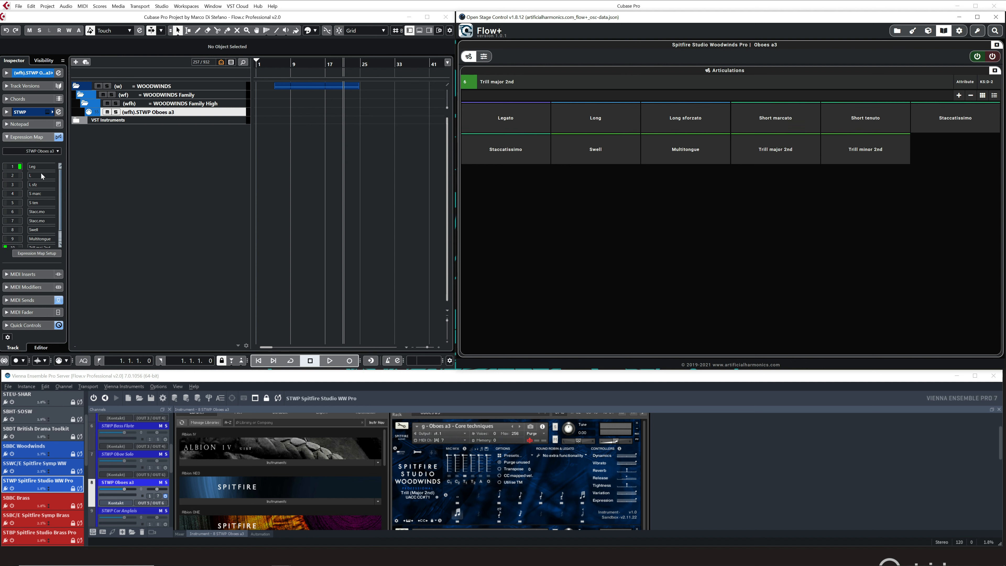
pyautogui.click(593, 152)
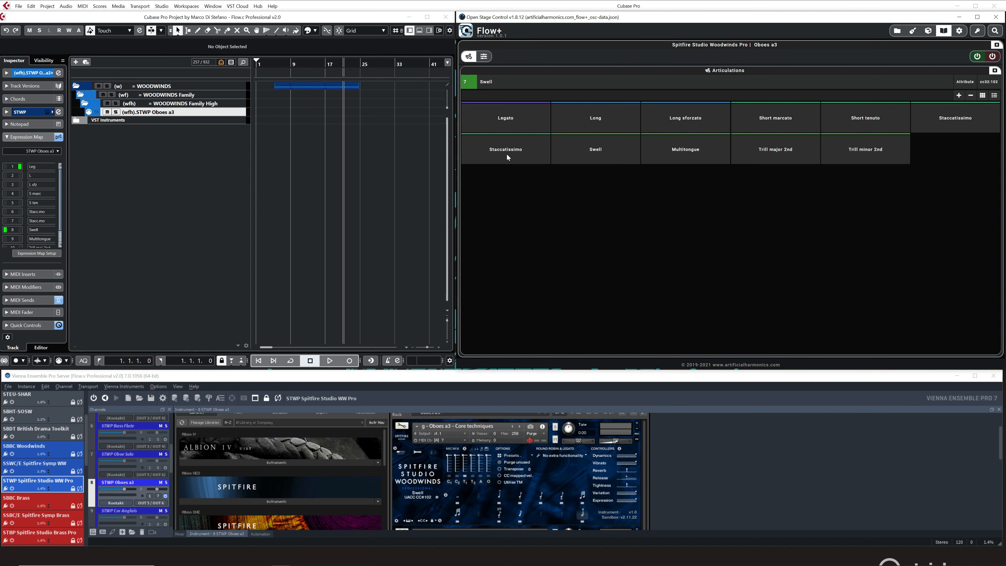
pyautogui.click(512, 117)
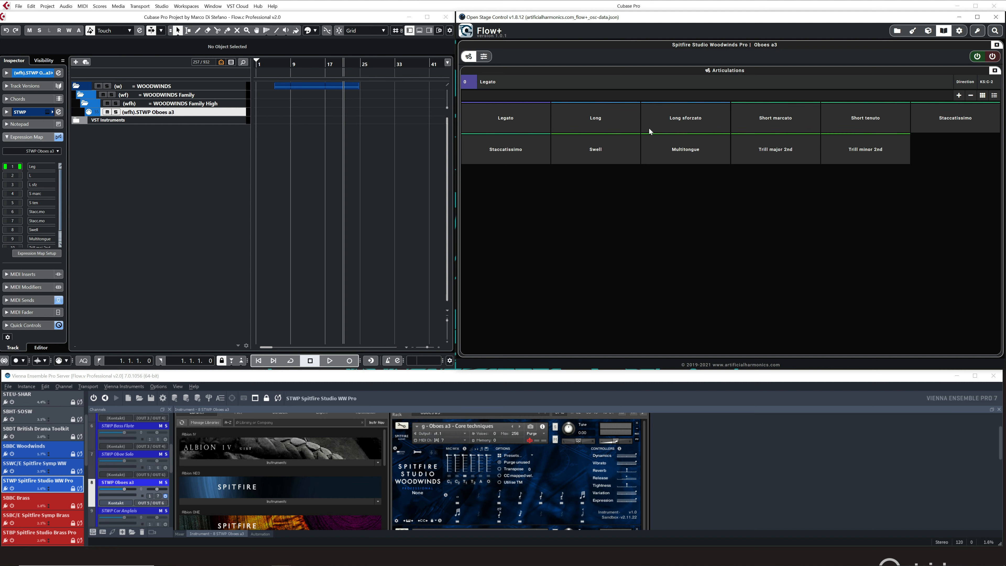
pyautogui.click(740, 121)
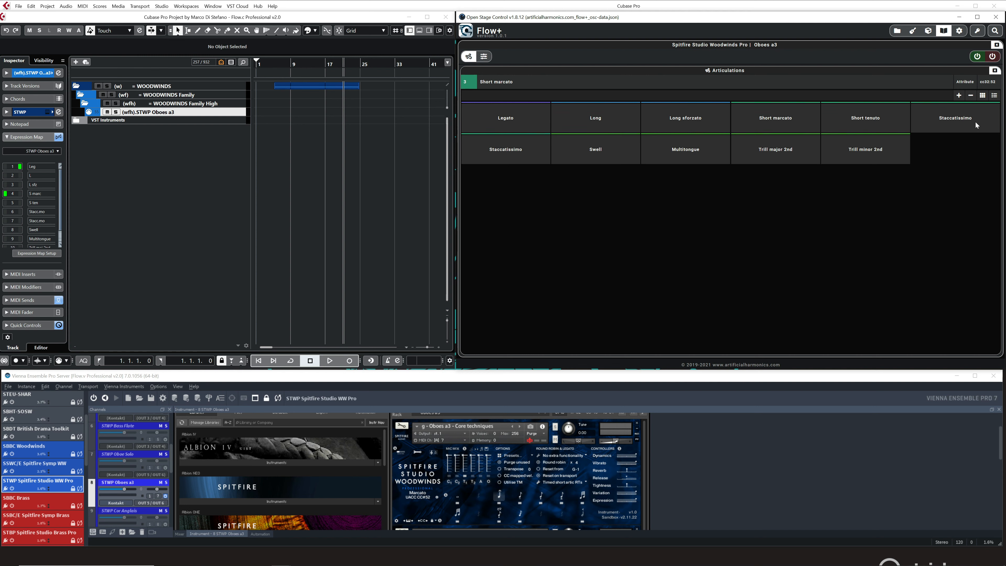
# Reduce the articulation grid to four columns, restore it to six, and switch the Articulations to list layout.
pyautogui.click(969, 97)
pyautogui.click(969, 96)
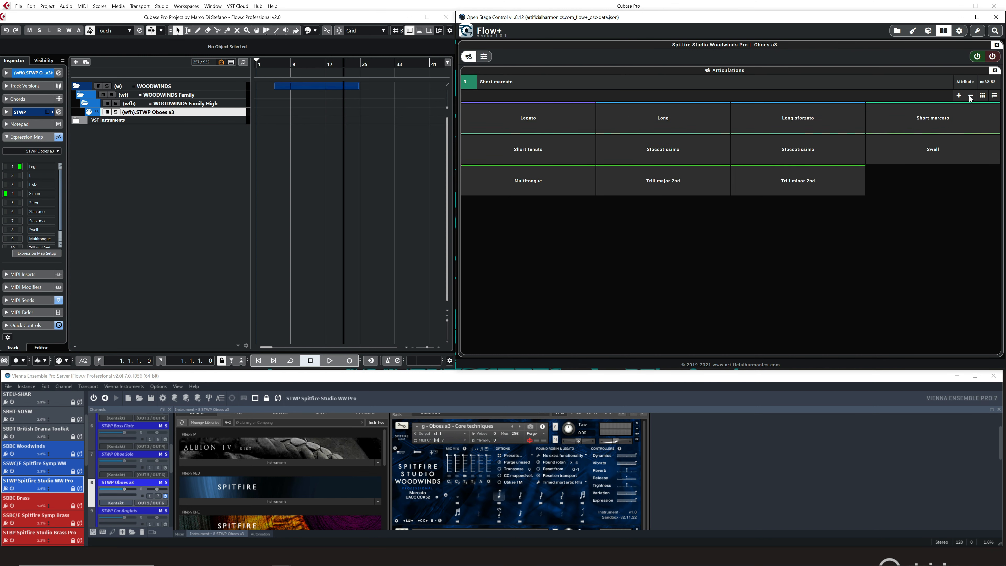
pyautogui.click(959, 96)
pyautogui.click(958, 96)
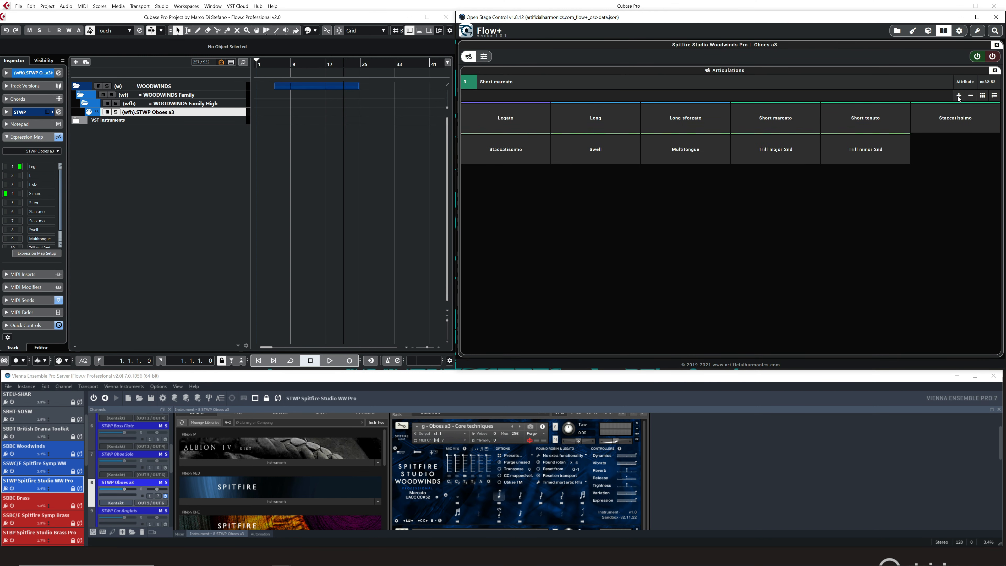
pyautogui.click(994, 96)
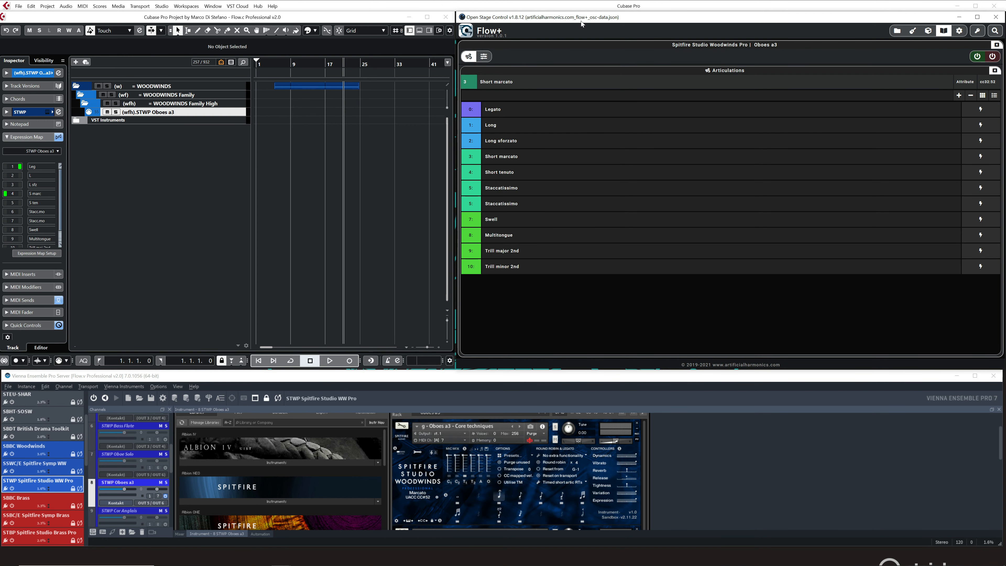
# Narrow the Flow+ window, place it beside Cubase, and trigger Staccatissimo and Long sforzato from the articulation list.
pyautogui.moveTo(597, 18); pyautogui.dragTo(374, 24)
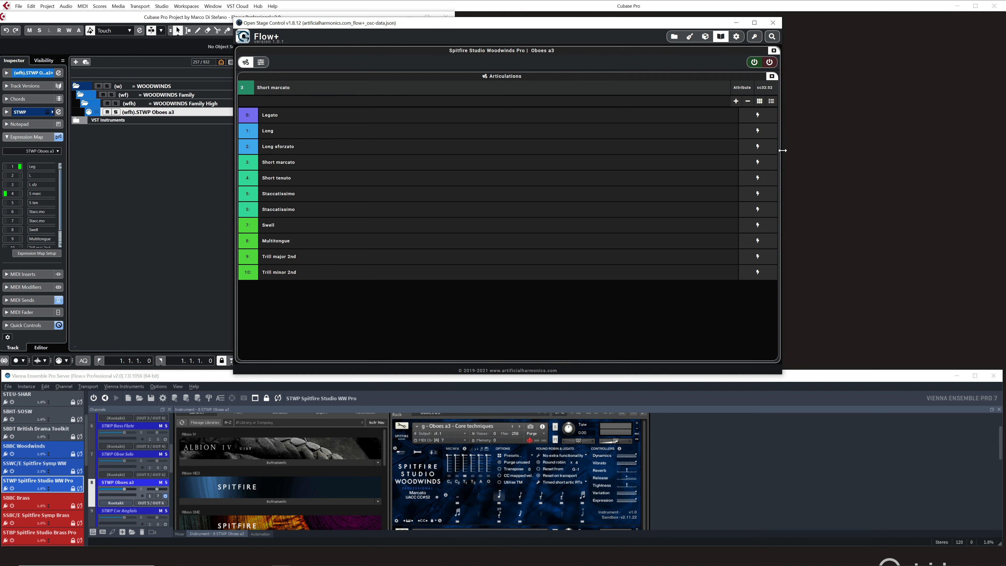
pyautogui.moveTo(782, 150); pyautogui.dragTo(448, 151)
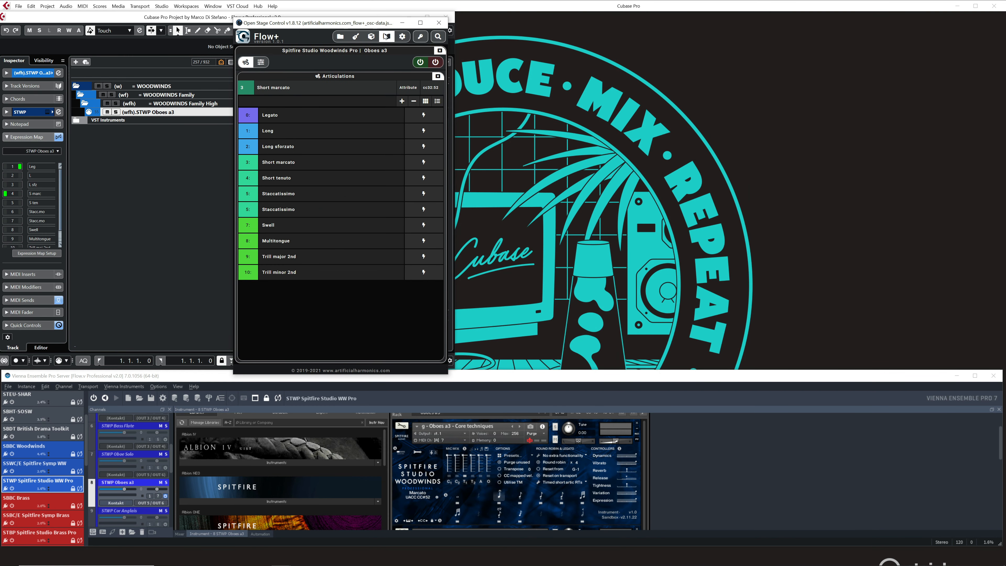
pyautogui.moveTo(376, 23); pyautogui.dragTo(638, 25)
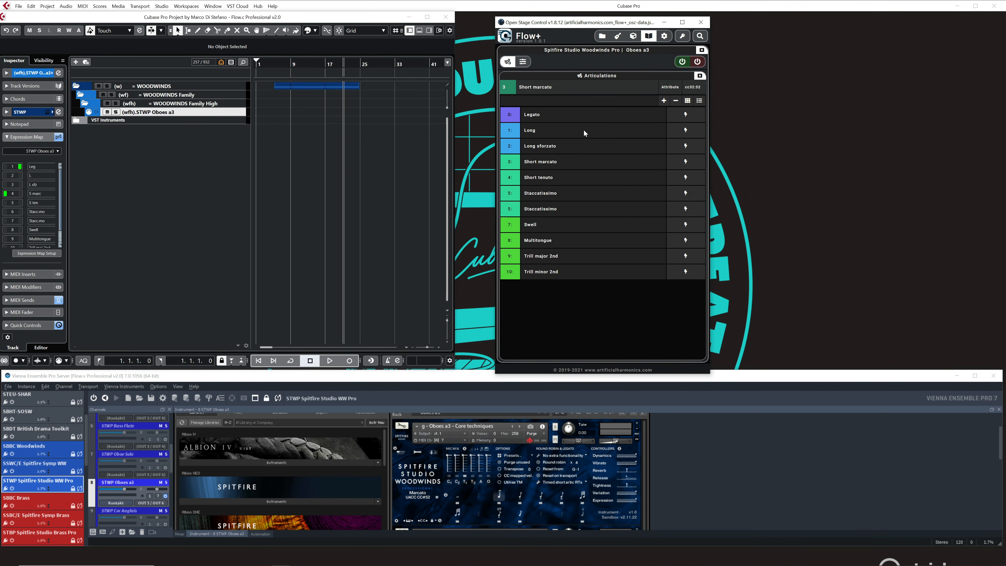
pyautogui.click(686, 198)
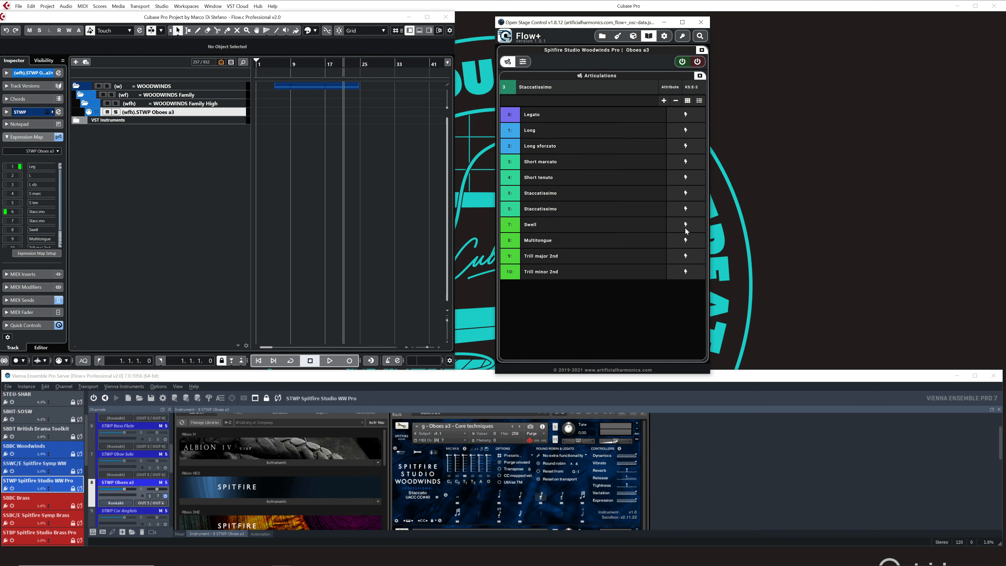
pyautogui.click(692, 147)
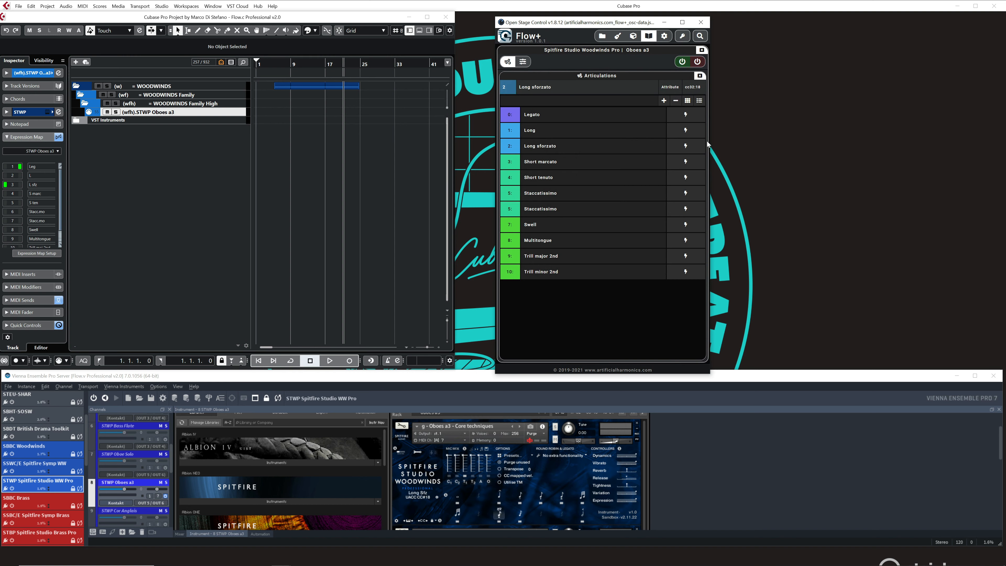
# Return the Articulations to grid layout and widen the Flow+ window to fill the space beside Cubase.
pyautogui.moveTo(557, 26); pyautogui.dragTo(518, 20)
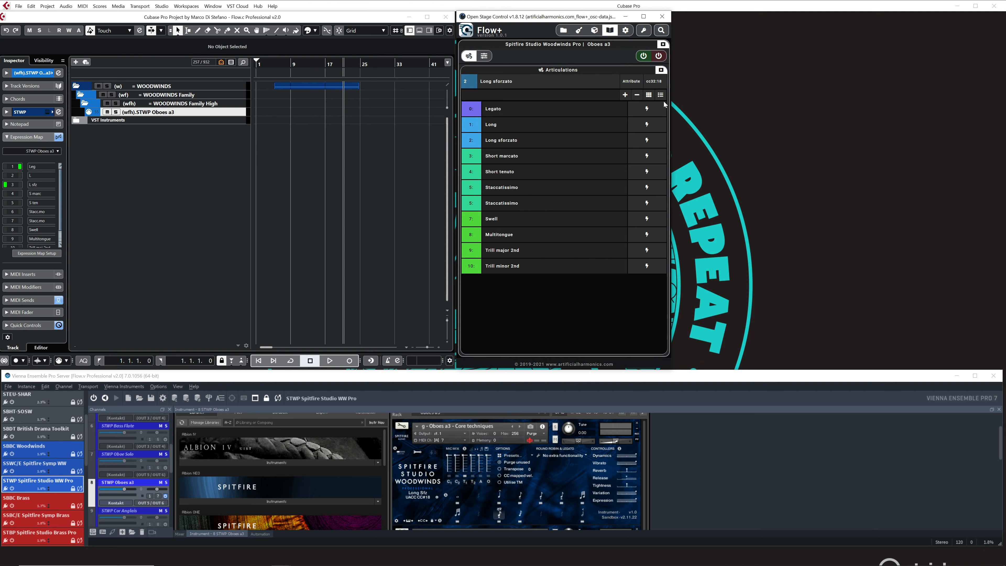
pyautogui.click(649, 95)
pyautogui.moveTo(668, 141); pyautogui.dragTo(1002, 142)
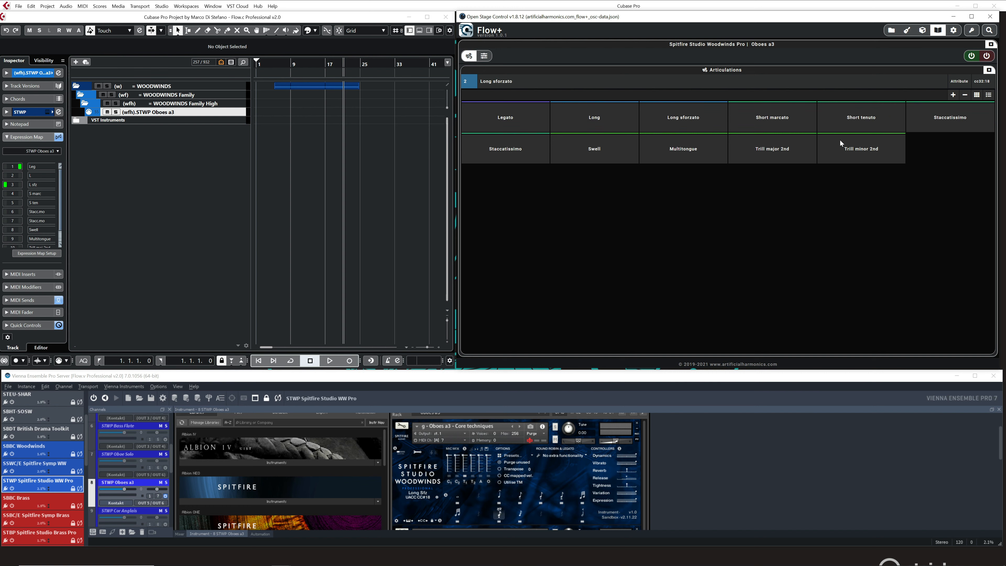
# Show only the Faders section in Flow+ and view its Microphones, VST controllers and Quick controls pages.
pyautogui.click(486, 56)
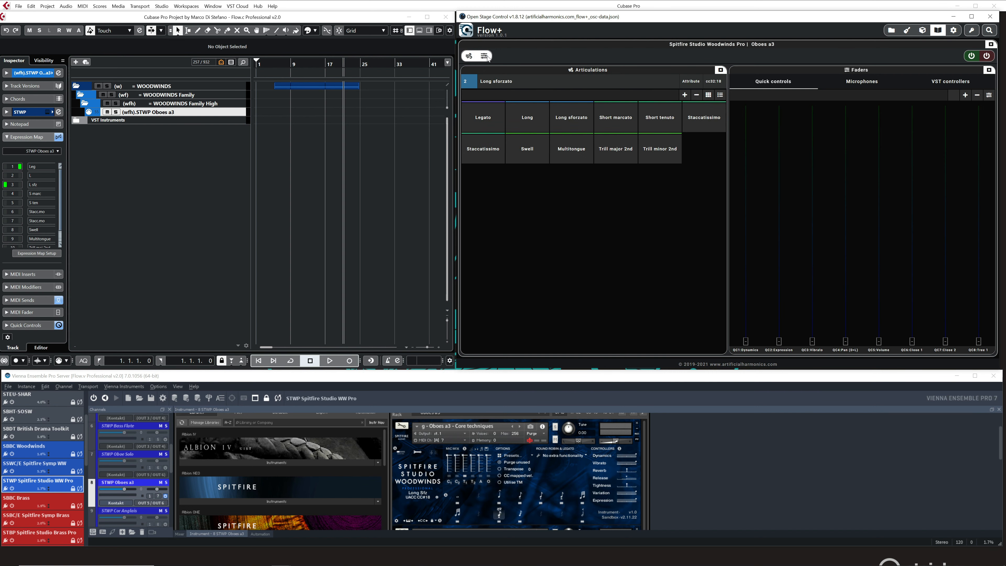
pyautogui.click(468, 57)
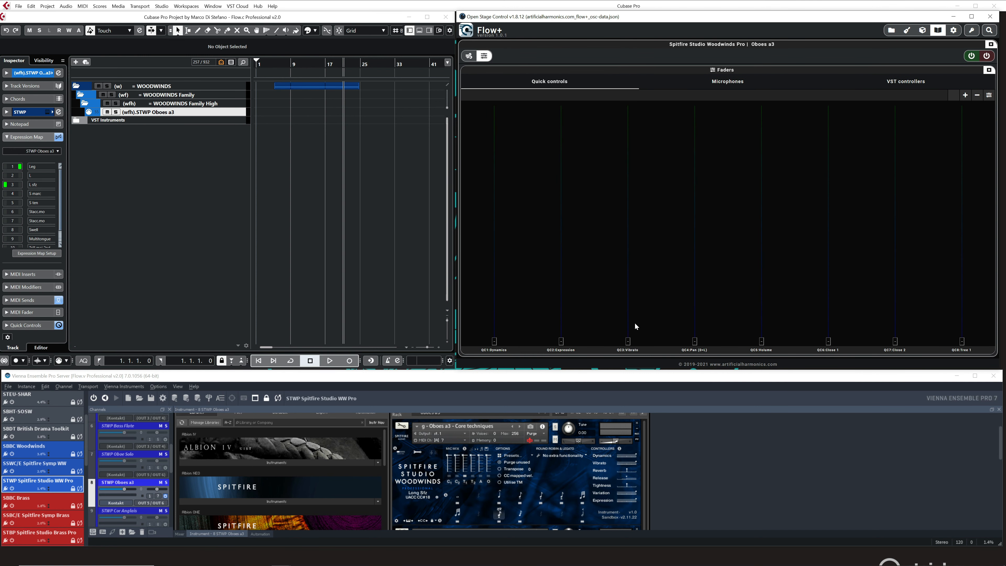
pyautogui.click(747, 83)
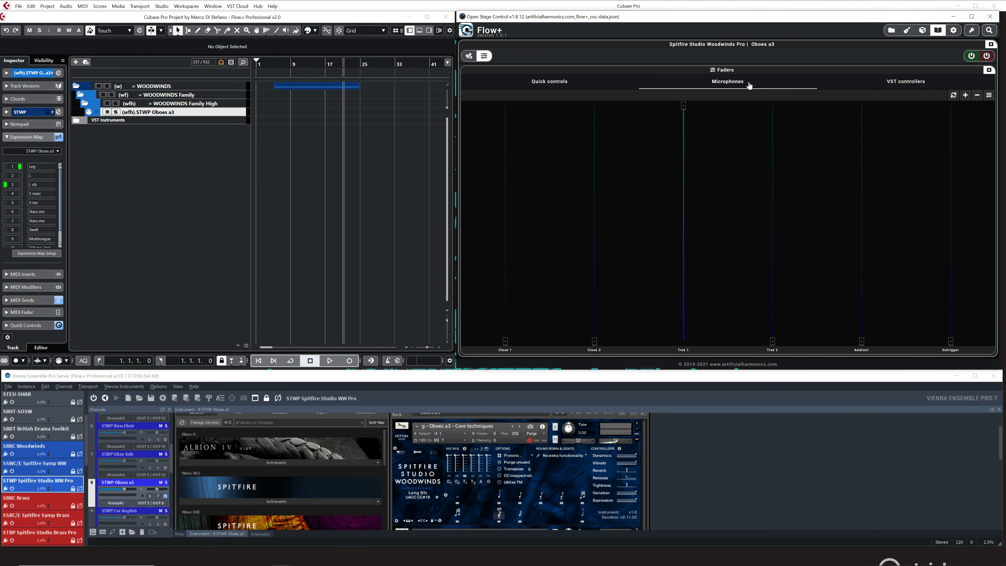
pyautogui.click(912, 84)
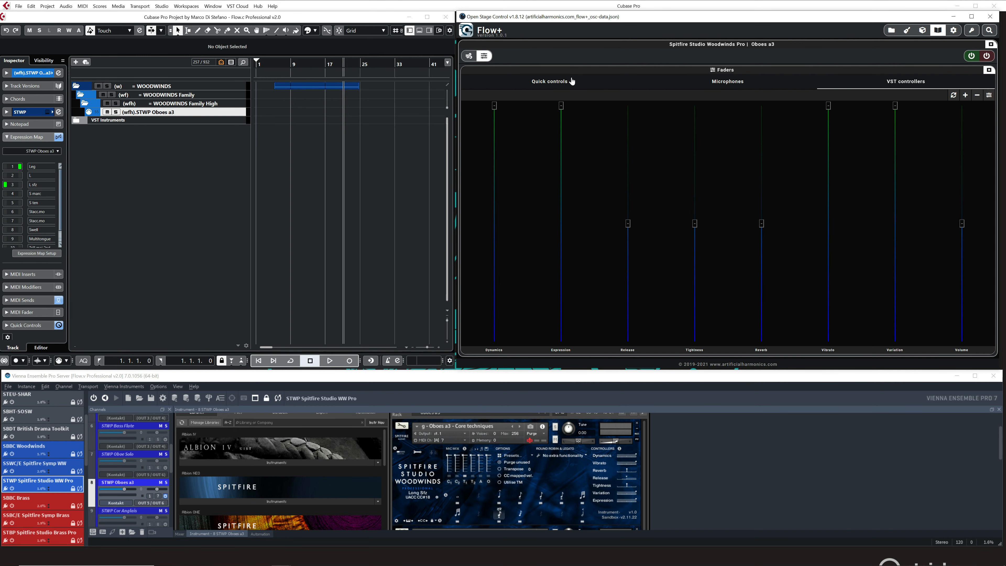
pyautogui.click(565, 84)
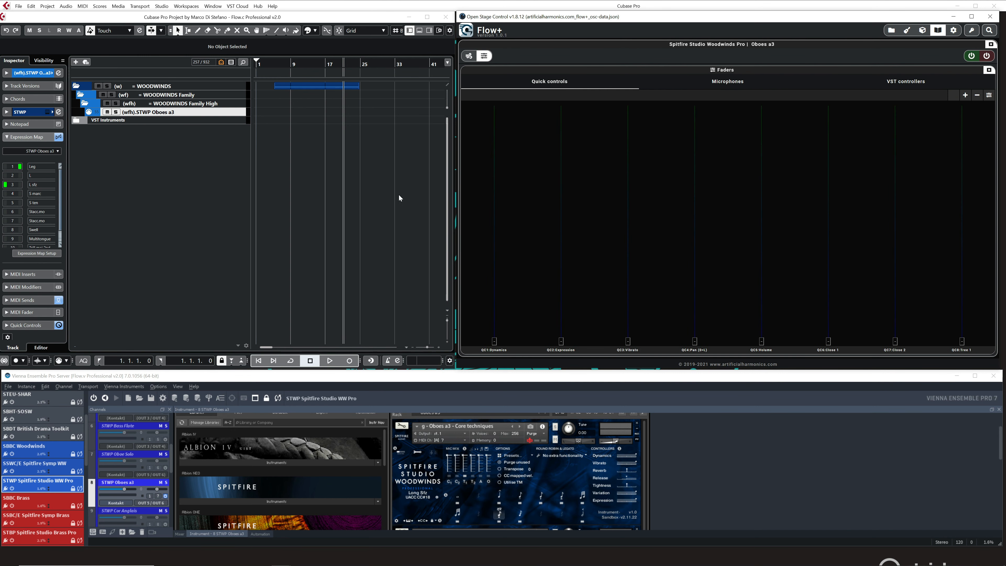
# Expand Quick Controls in Cubase's Inspector and raise Flow+'s QC1:Dynamics fader to about 37.
pyautogui.click(40, 323)
pyautogui.moveTo(494, 340); pyautogui.dragTo(493, 286)
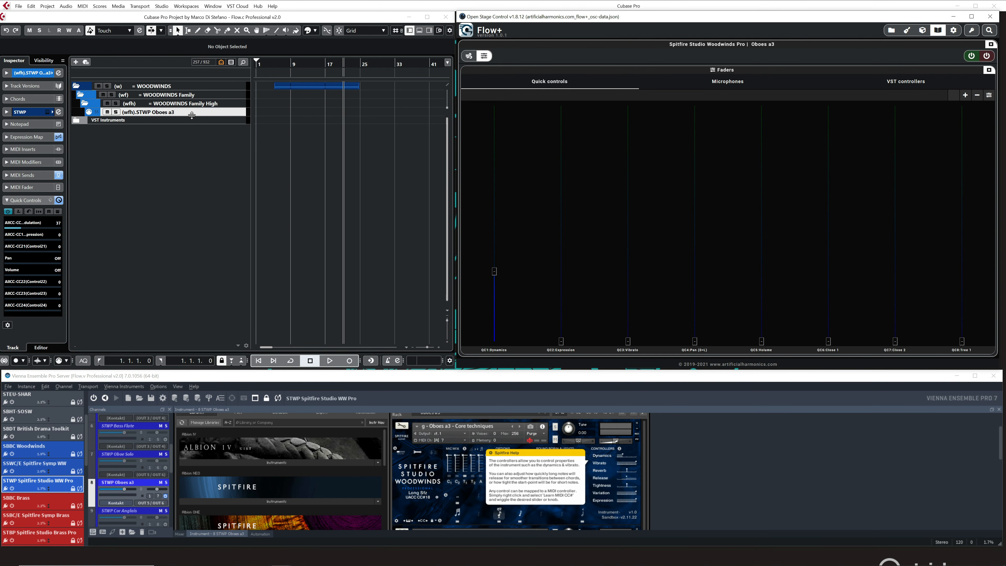
# Enable automation writing on the STWP Oboes a3 track and record QC1:Dynamics fader movements from bar 1.
pyautogui.moveTo(192, 115); pyautogui.dragTo(192, 124)
pyautogui.click(177, 120)
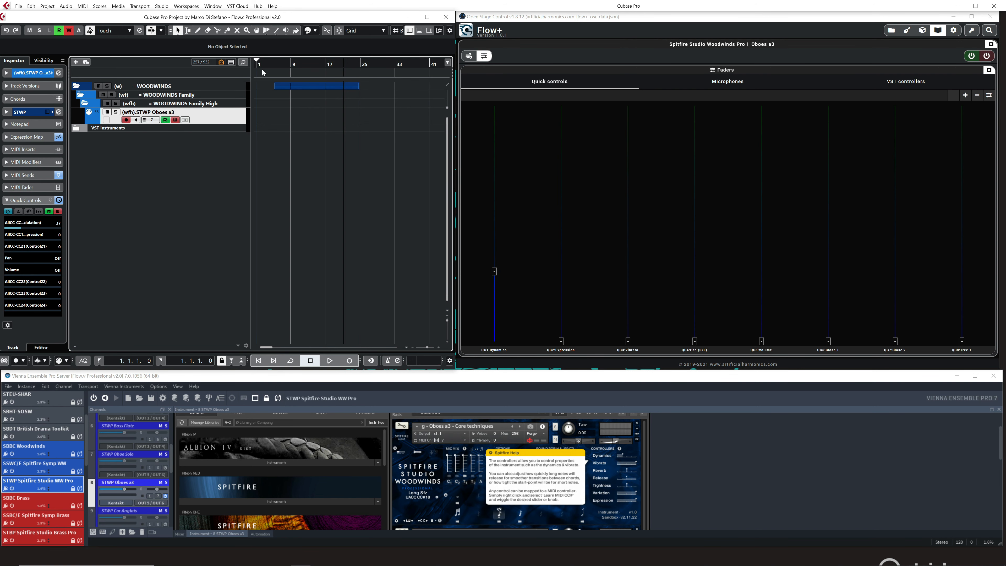
pyautogui.click(258, 63)
pyautogui.click(349, 360)
pyautogui.click(493, 271)
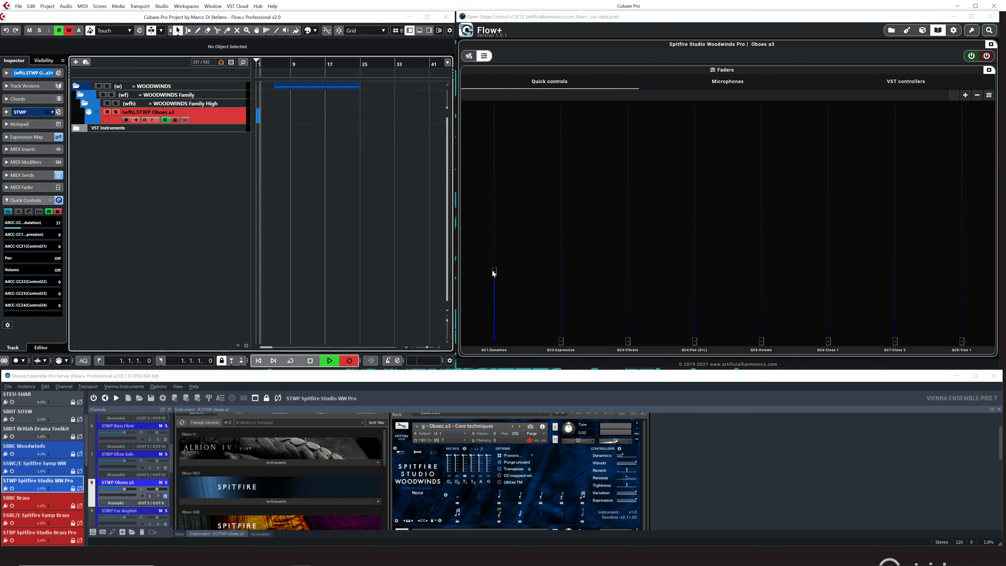
pyautogui.moveTo(493, 273); pyautogui.dragTo(494, 160)
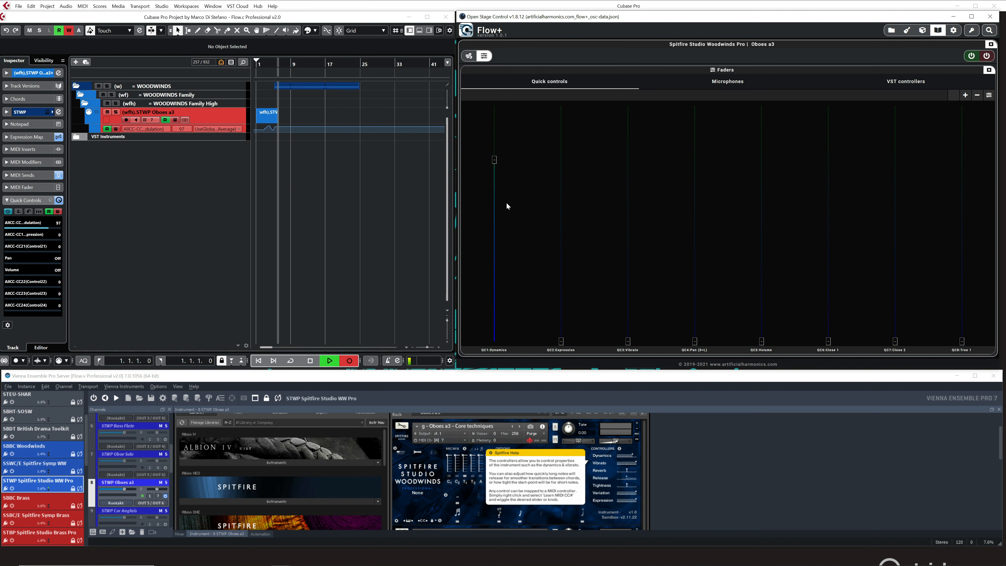
pyautogui.moveTo(505, 204); pyautogui.dragTo(492, 171)
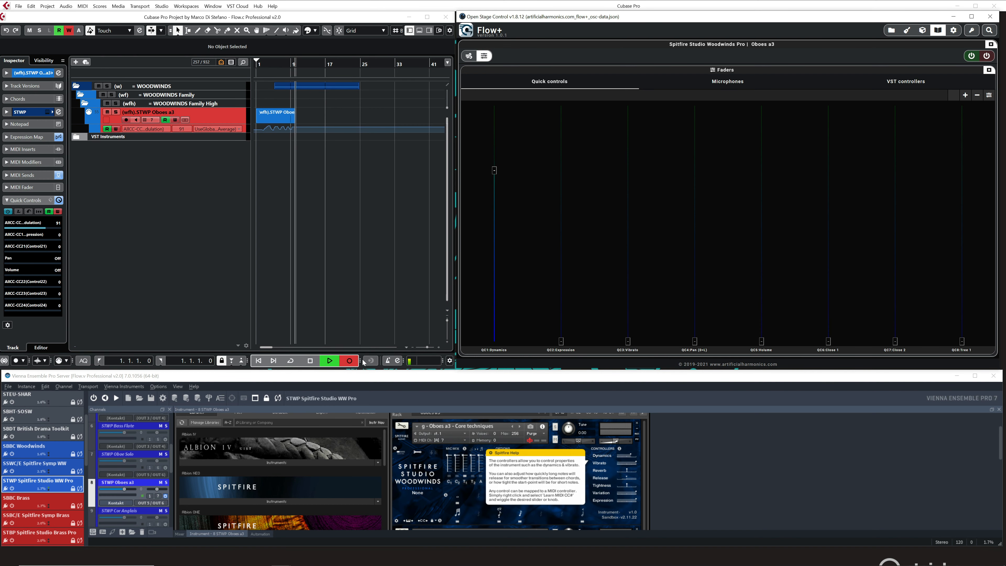
pyautogui.click(310, 360)
# Play back the recorded Dynamics automation from near the project start, stopping just past bar 9.
pyautogui.click(267, 62)
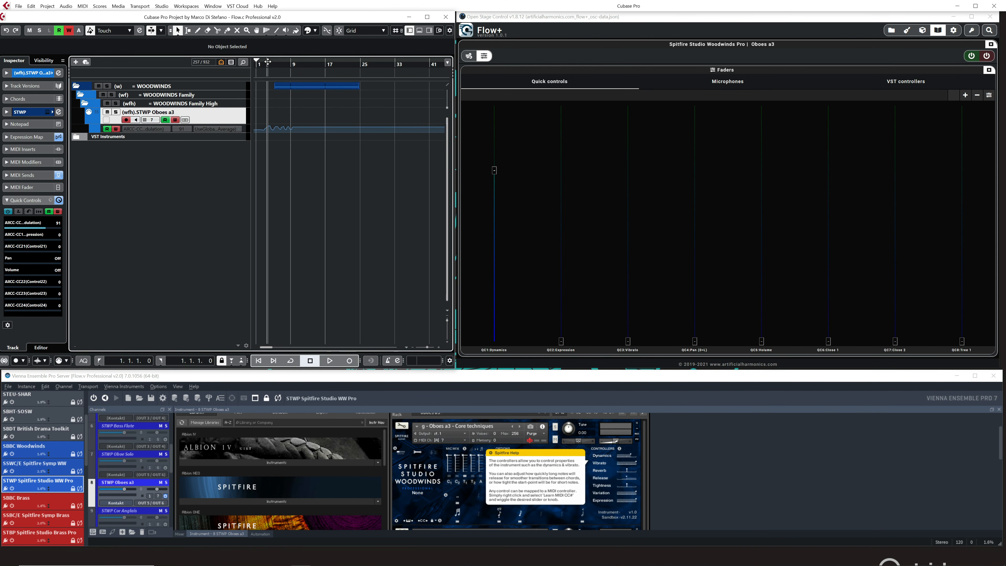
pyautogui.press('space')
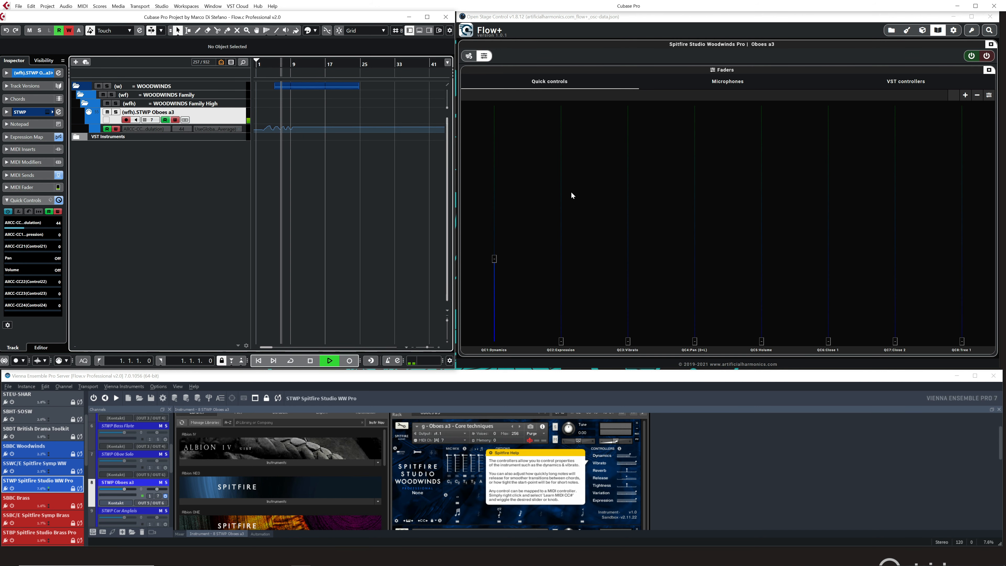
pyautogui.click(310, 360)
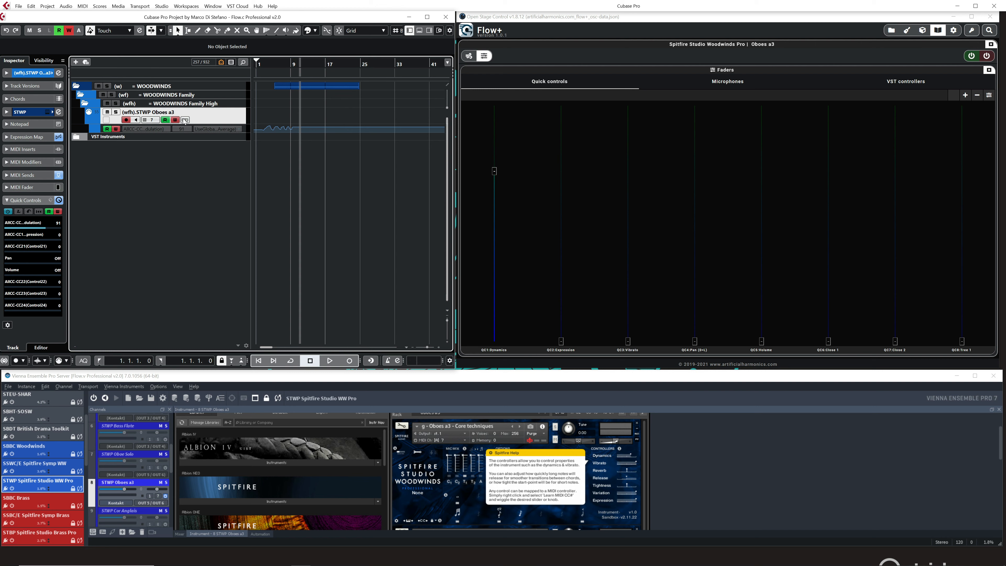
# Turn off automation writing, show the Microphones faders in Flow+, and dismiss the Spitfire Help popup covering the Kontakt mixer.
pyautogui.click(733, 83)
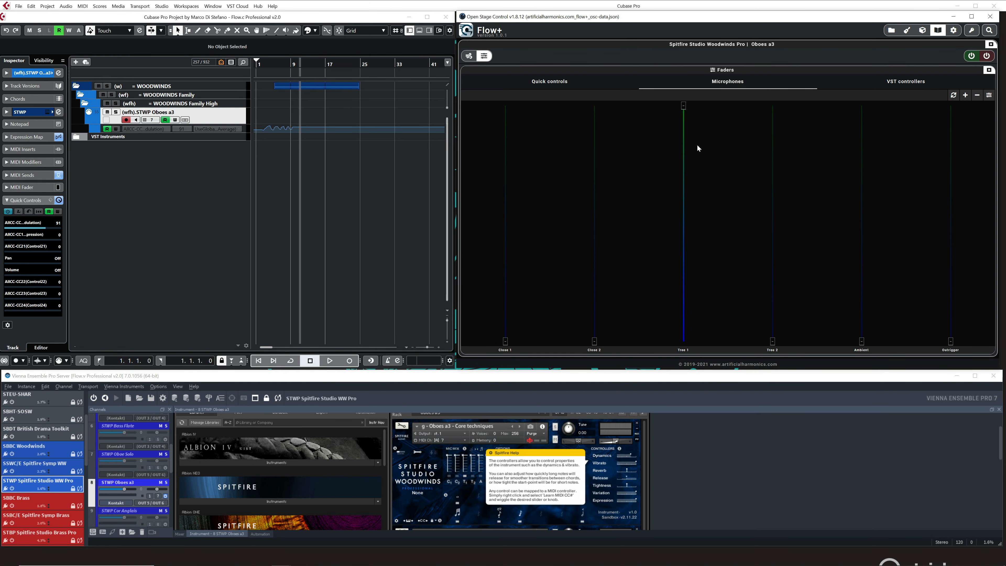
pyautogui.click(545, 483)
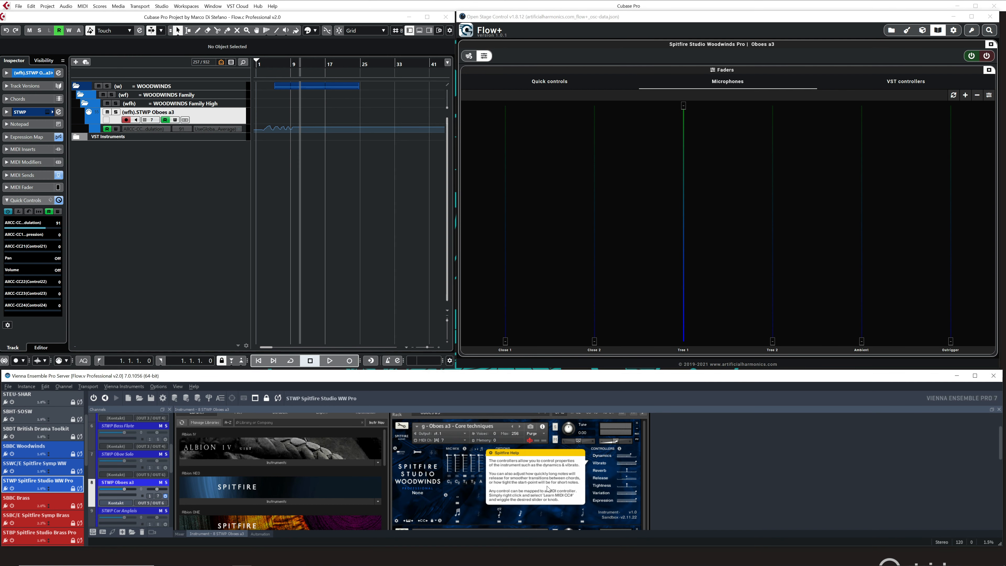
pyautogui.click(732, 83)
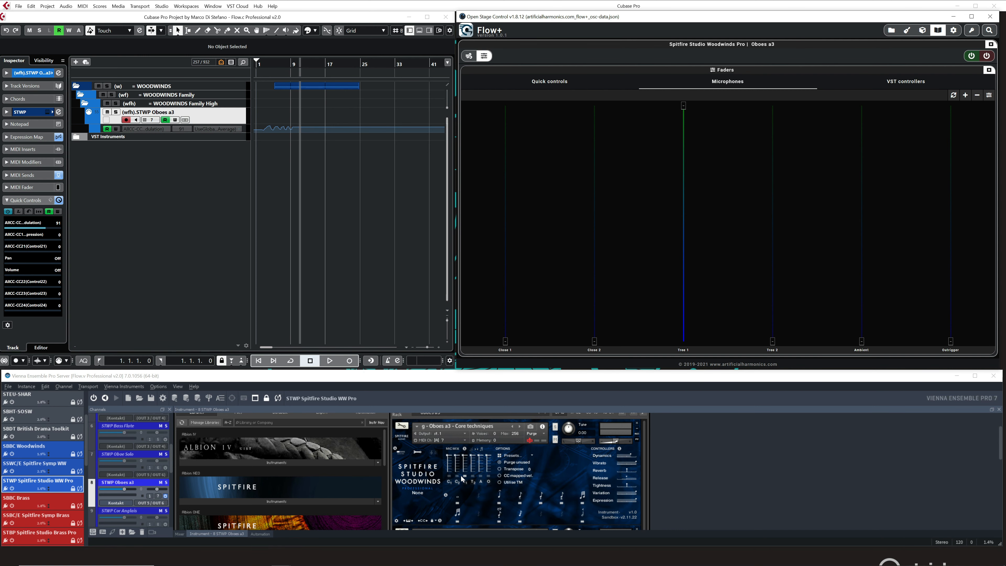
# Record Tree 1 microphone fader movements on the STWP Oboes a3 track from bar 11, then stop recording near bar 21.
pyautogui.moveTo(682, 113)
pyautogui.mouseDown()
pyautogui.moveTo(682, 227)
pyautogui.moveTo(693, 195)
pyautogui.moveTo(691, 137)
pyautogui.moveTo(678, 203)
pyautogui.moveTo(690, 123)
pyautogui.mouseUp()
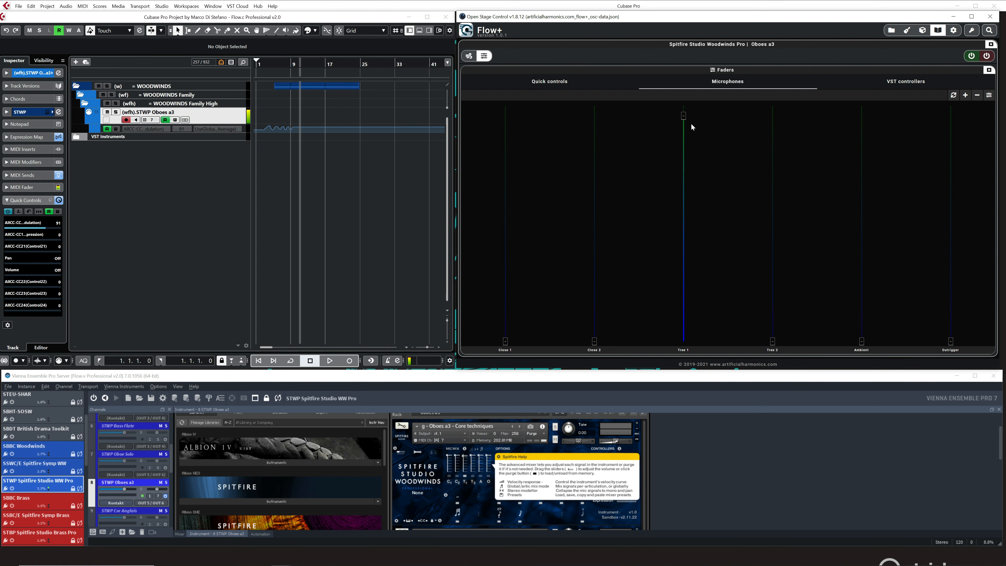
pyautogui.click(349, 360)
pyautogui.moveTo(696, 146); pyautogui.dragTo(683, 116)
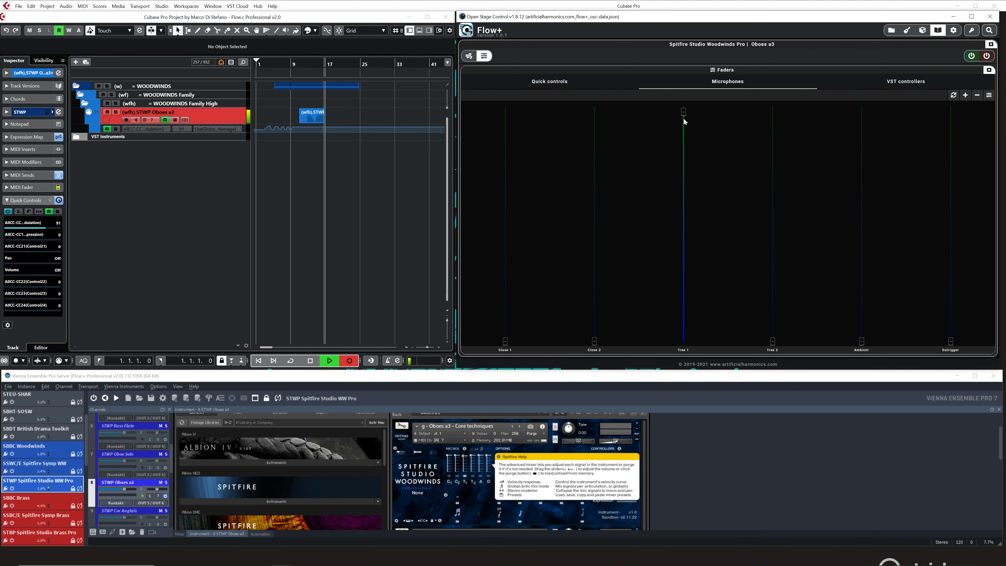
pyautogui.click(313, 362)
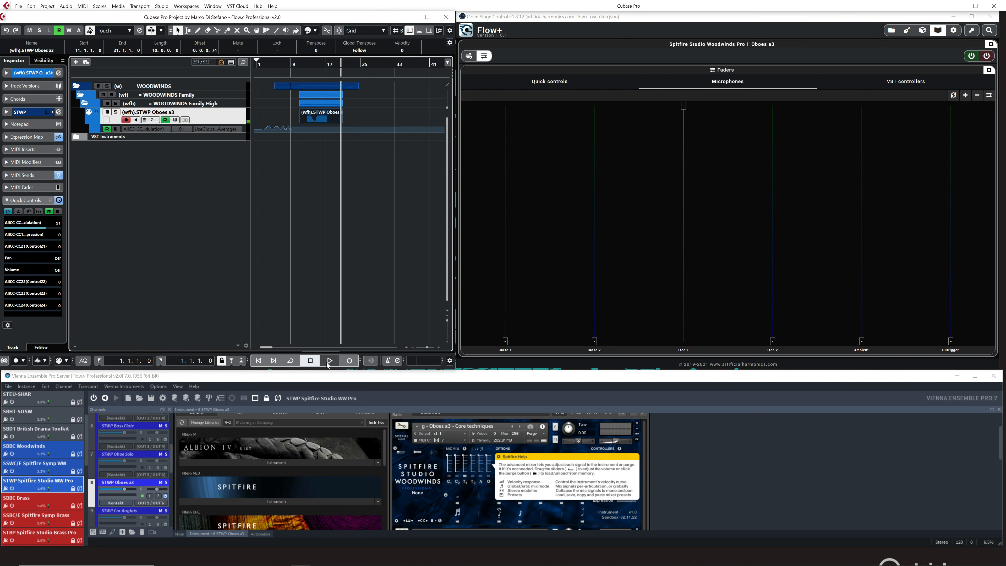
# Show the VST controllers faders and record Dynamics, Expression, Release and Reverb movements on the Oboes a3 track from bar 19 to about bar 41.
pyautogui.click(903, 84)
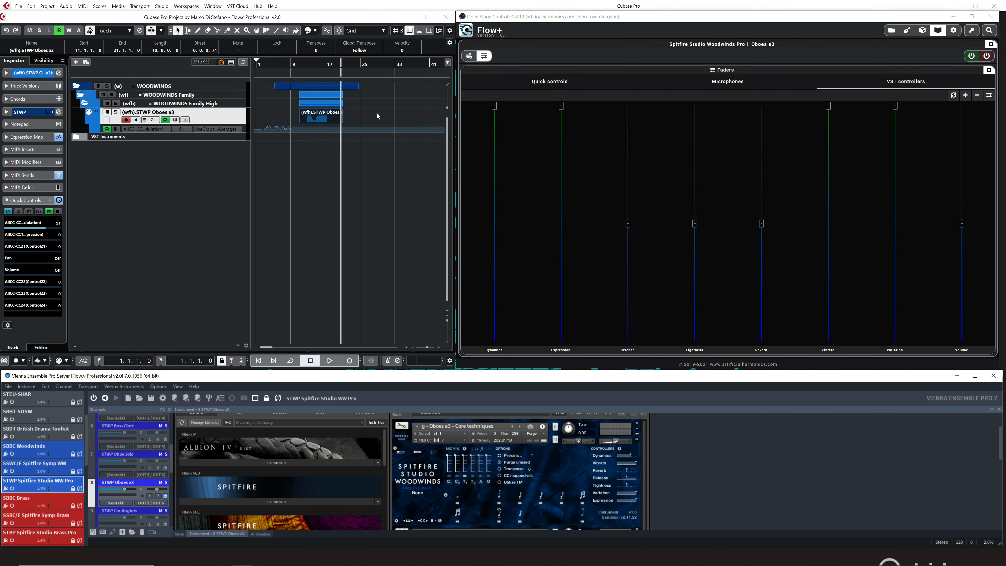
pyautogui.click(333, 65)
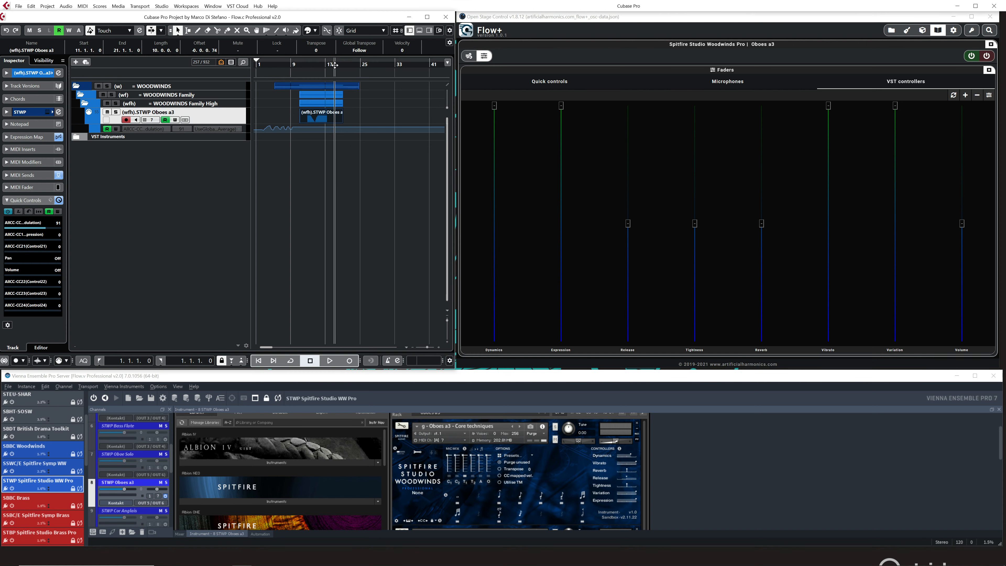
pyautogui.click(353, 362)
pyautogui.moveTo(494, 106); pyautogui.dragTo(500, 150)
pyautogui.moveTo(557, 107); pyautogui.dragTo(565, 198)
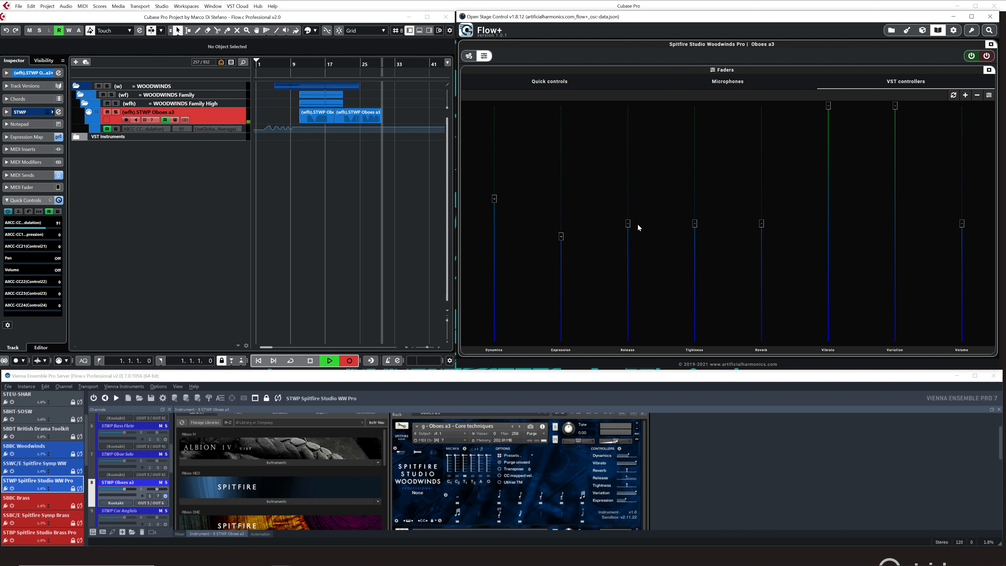
pyautogui.moveTo(638, 227); pyautogui.dragTo(630, 151)
pyautogui.moveTo(761, 224)
pyautogui.mouseDown()
pyautogui.moveTo(758, 263)
pyautogui.moveTo(760, 217)
pyautogui.mouseUp()
pyautogui.moveTo(496, 201); pyautogui.dragTo(514, 161)
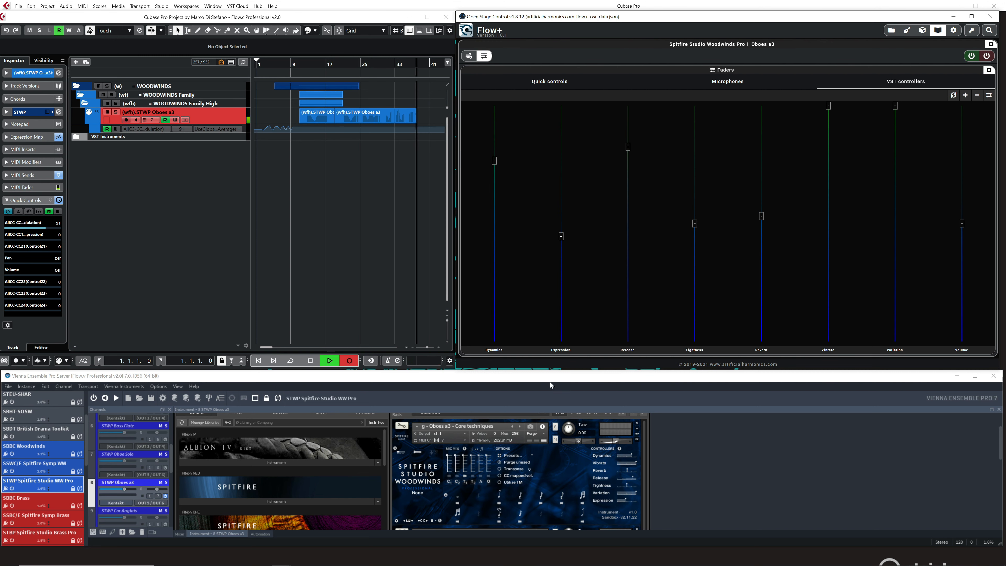
pyautogui.click(349, 365)
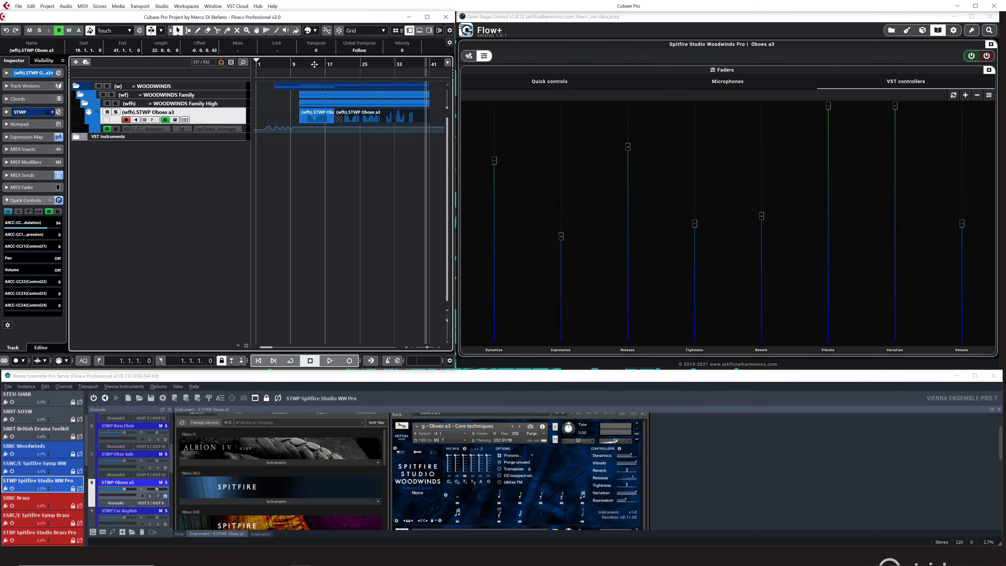
# Play back the recorded controller movements on the Oboes a3 track from bar 19, stopping playback after bar 41.
pyautogui.click(339, 65)
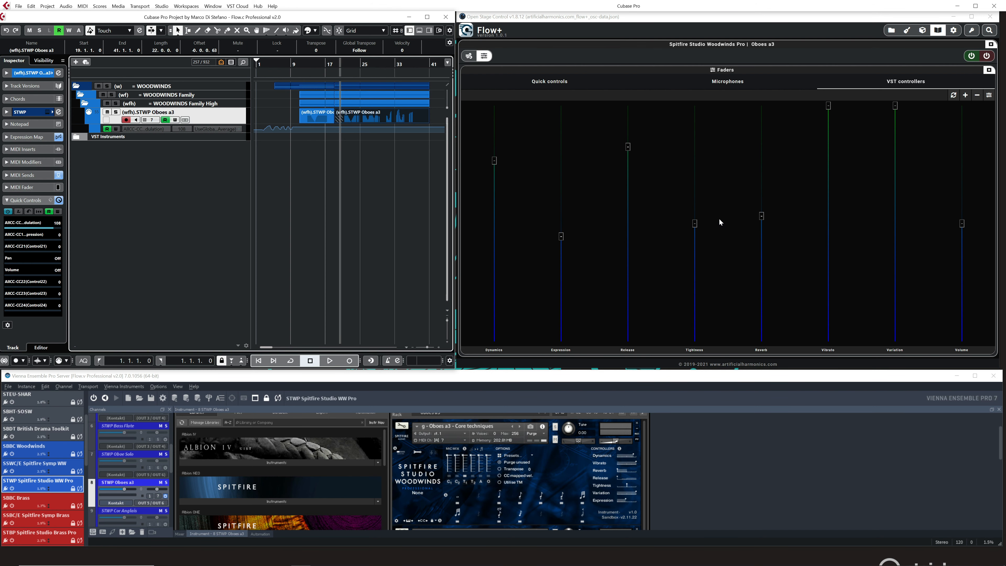
pyautogui.click(334, 62)
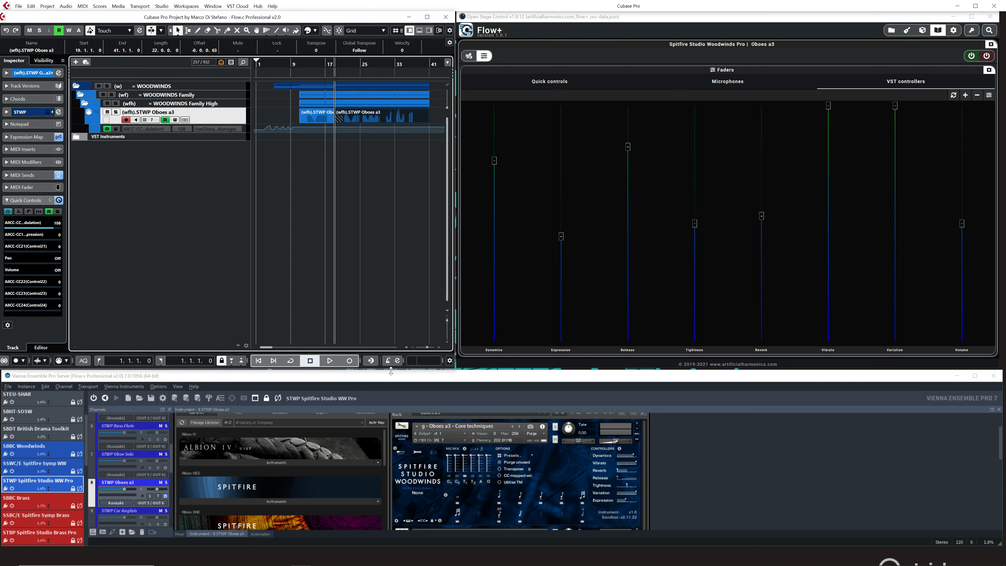
pyautogui.press('space')
pyautogui.click(953, 95)
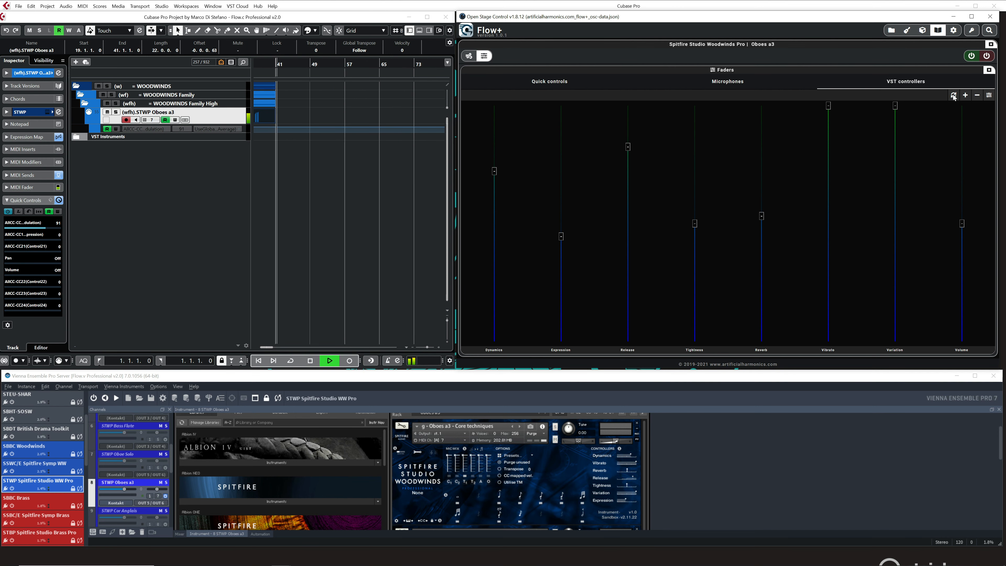
pyautogui.click(310, 360)
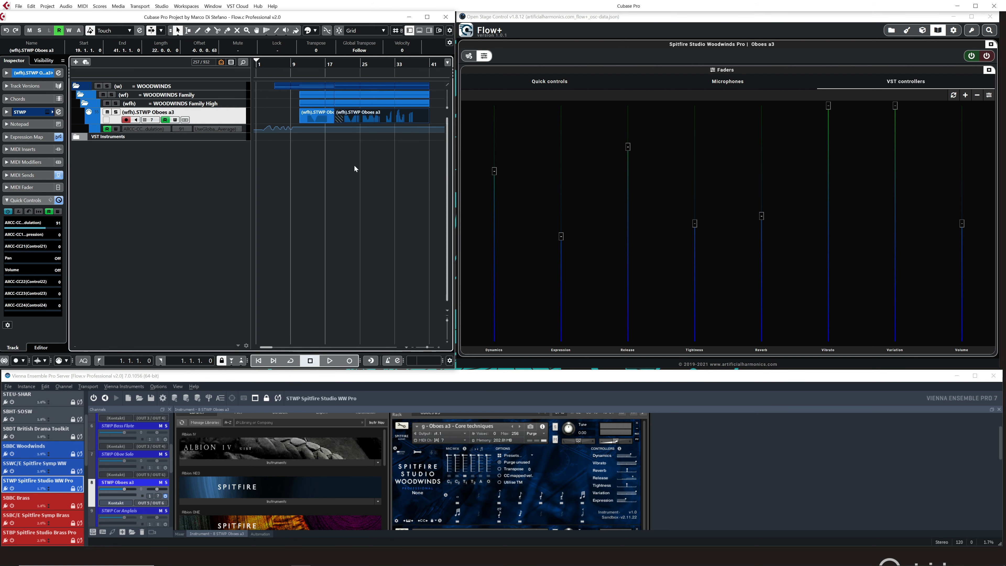
# Reset the VST controllers faders, then try a narrower fader width and restore the original width.
pyautogui.click(952, 96)
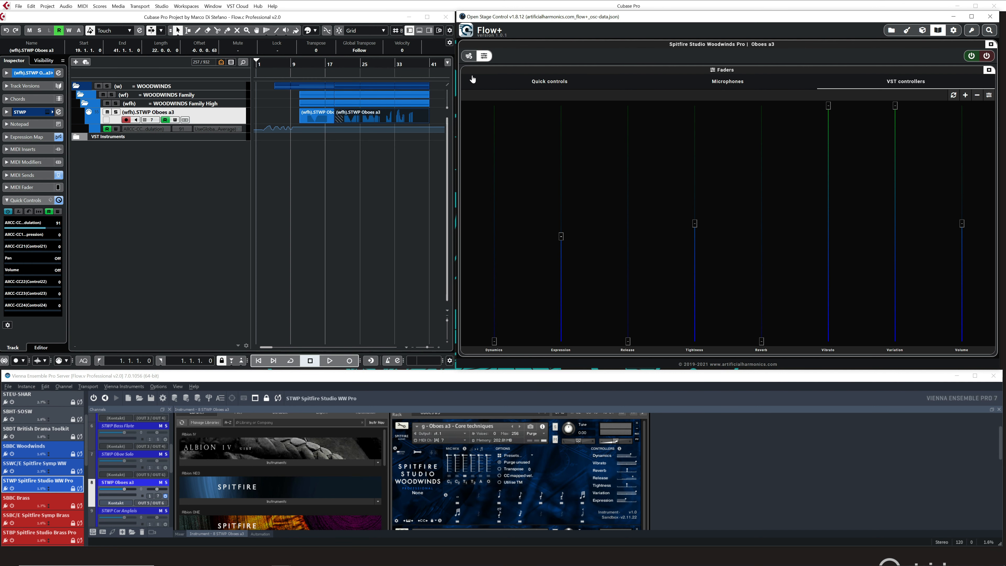
pyautogui.click(966, 96)
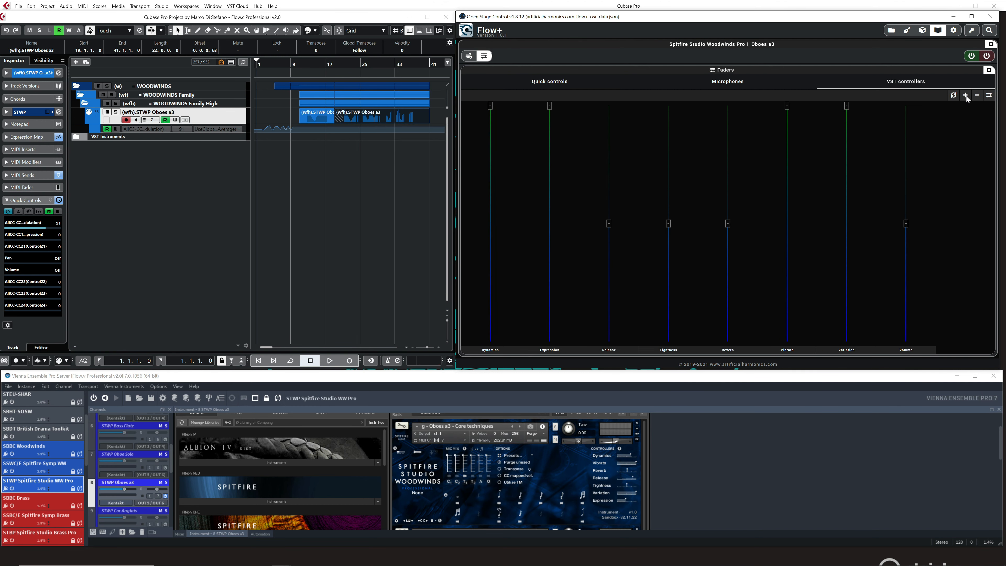
pyautogui.click(965, 96)
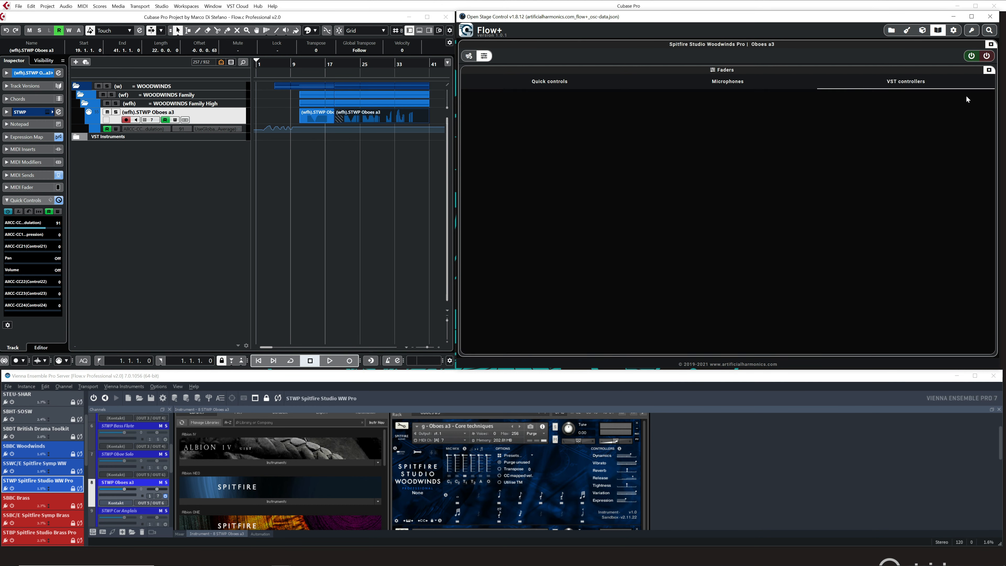
pyautogui.click(977, 96)
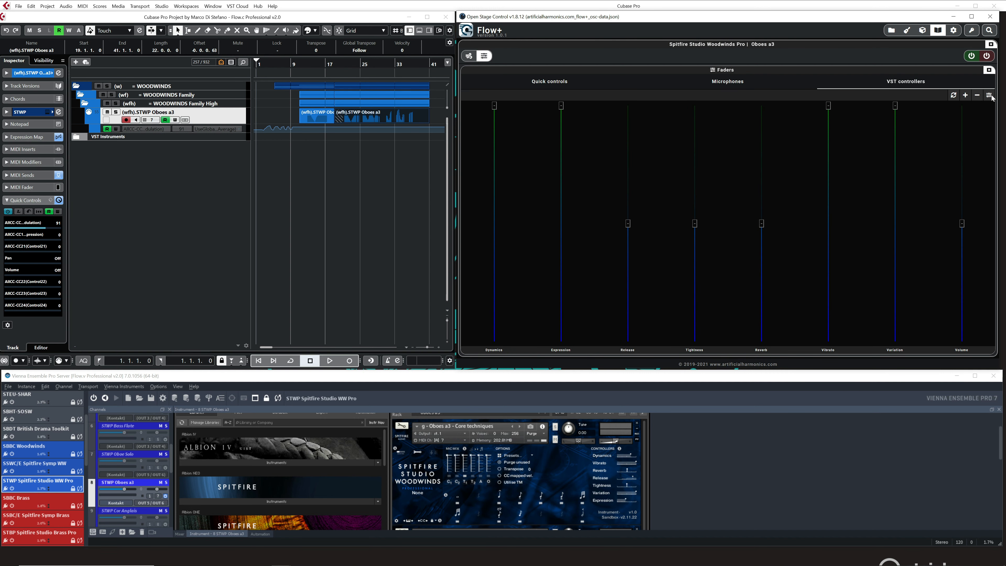
# Switch the VST controllers faders to the horizontal layout and narrow the Flow+ window to about half its width.
pyautogui.click(989, 96)
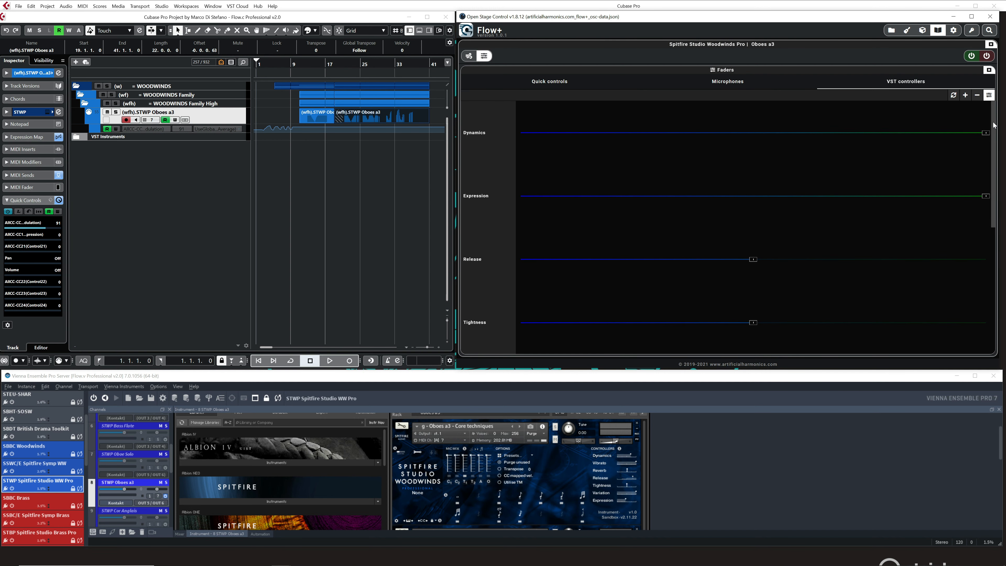
pyautogui.moveTo(993, 125); pyautogui.dragTo(993, 126)
pyautogui.moveTo(885, 19); pyautogui.dragTo(860, 20)
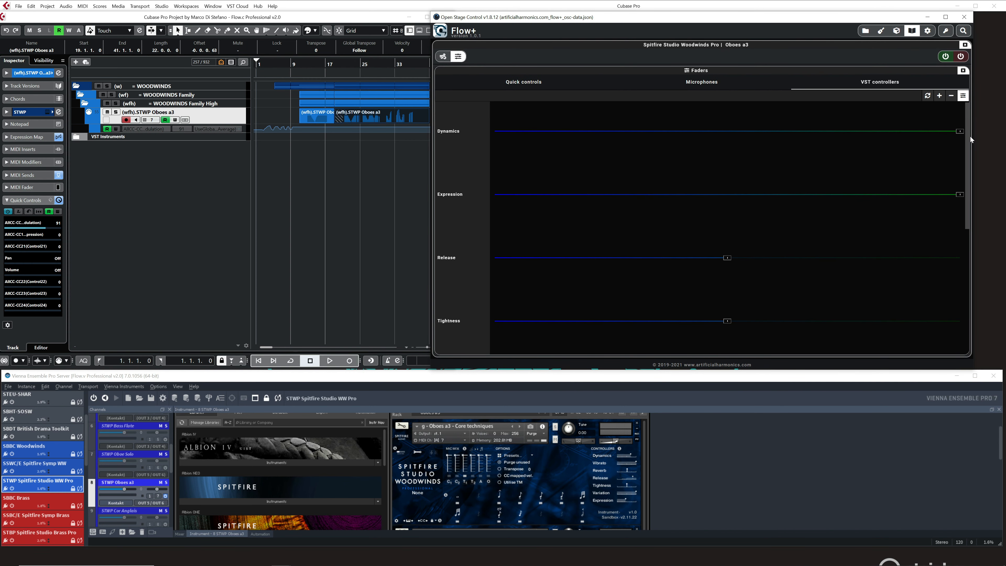
pyautogui.moveTo(973, 139); pyautogui.dragTo(711, 128)
pyautogui.moveTo(699, 210)
pyautogui.mouseDown()
pyautogui.moveTo(700, 336)
pyautogui.moveTo(700, 198)
pyautogui.mouseUp()
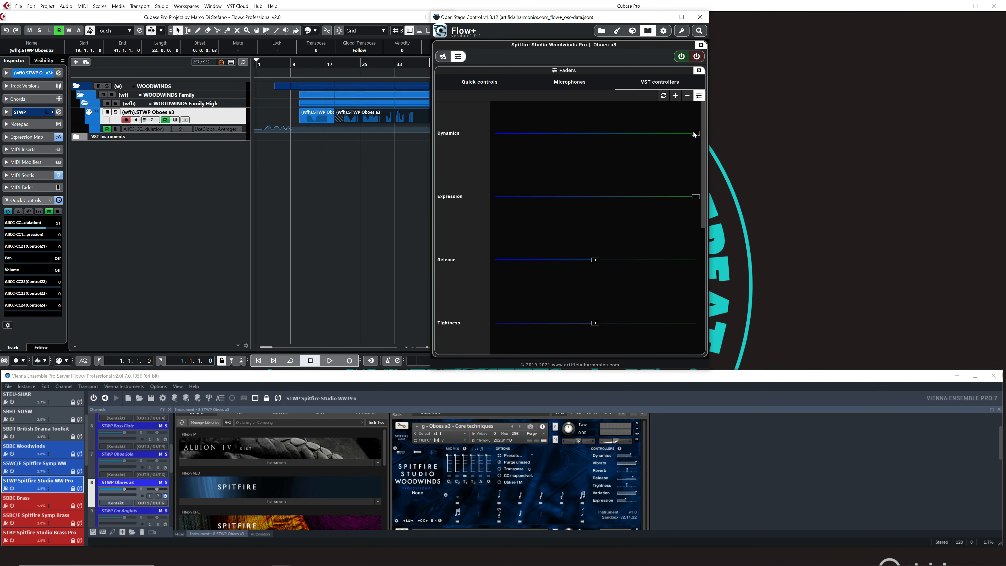
# Compact the horizontal faders until all eight from Dynamics to Volume fit, and widen the Flow+ window to its former size beside Cubase.
pyautogui.click(675, 97)
pyautogui.click(676, 97)
pyautogui.click(676, 97)
pyautogui.click(676, 97)
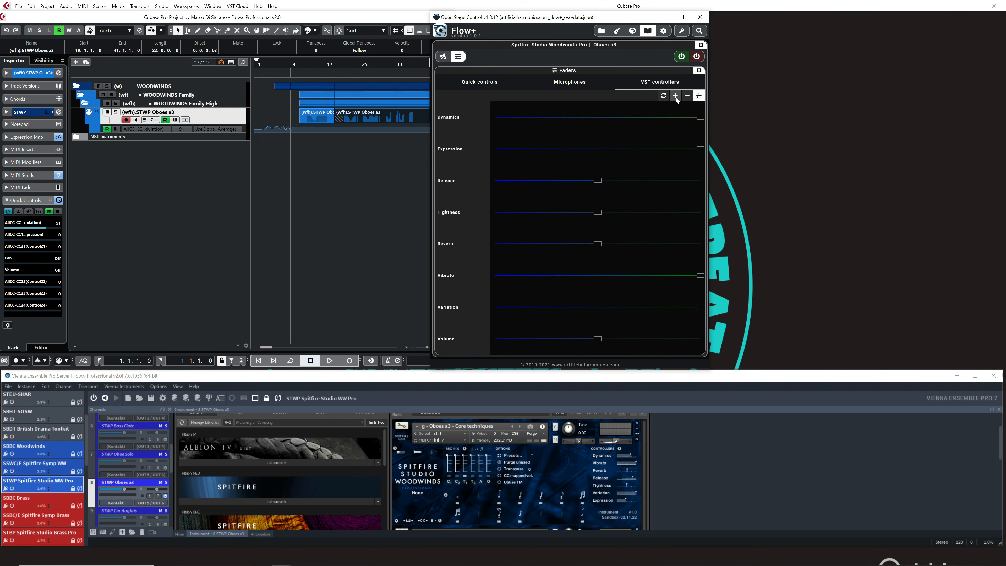
pyautogui.click(676, 97)
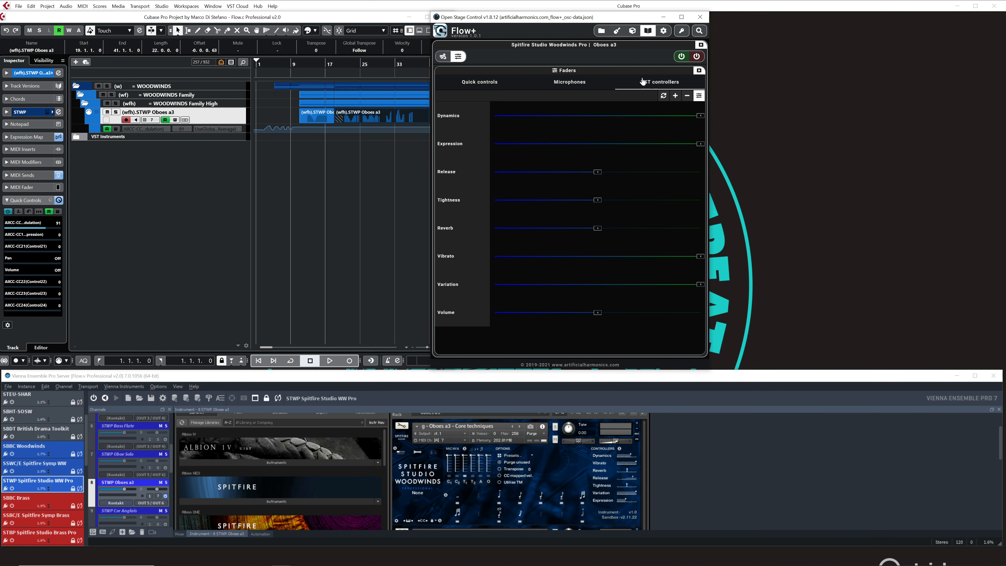
pyautogui.moveTo(572, 17); pyautogui.dragTo(596, 17)
pyautogui.moveTo(734, 99); pyautogui.dragTo(997, 133)
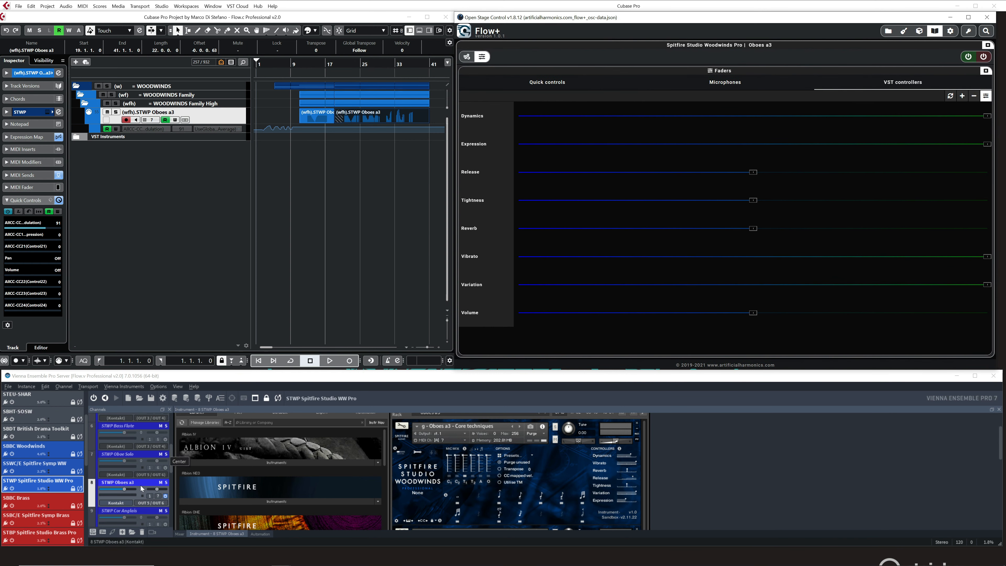
# Disable the Oboes a3 instrument from Flow+ and display the Articulations section alongside the Faders.
pyautogui.click(984, 57)
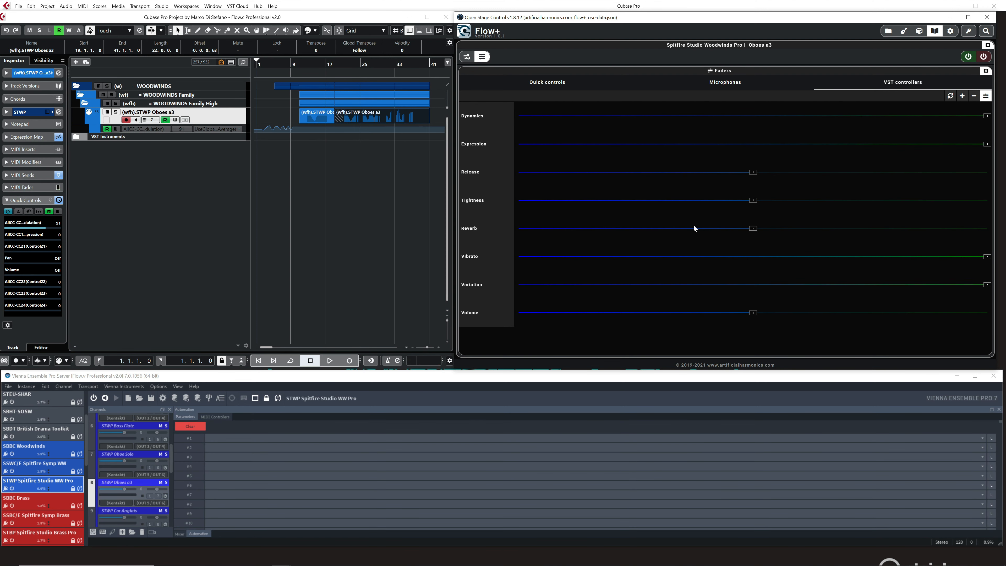
pyautogui.click(471, 58)
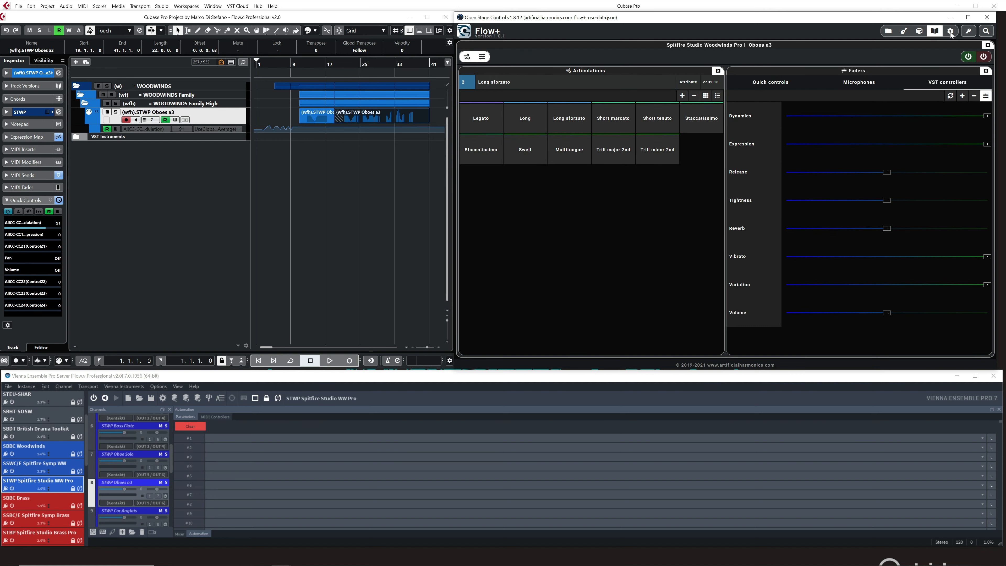
# Display the Macros section in Flow+ and compare its Selected Track and All tracks macro sets, ending on All tracks.
pyautogui.click(934, 32)
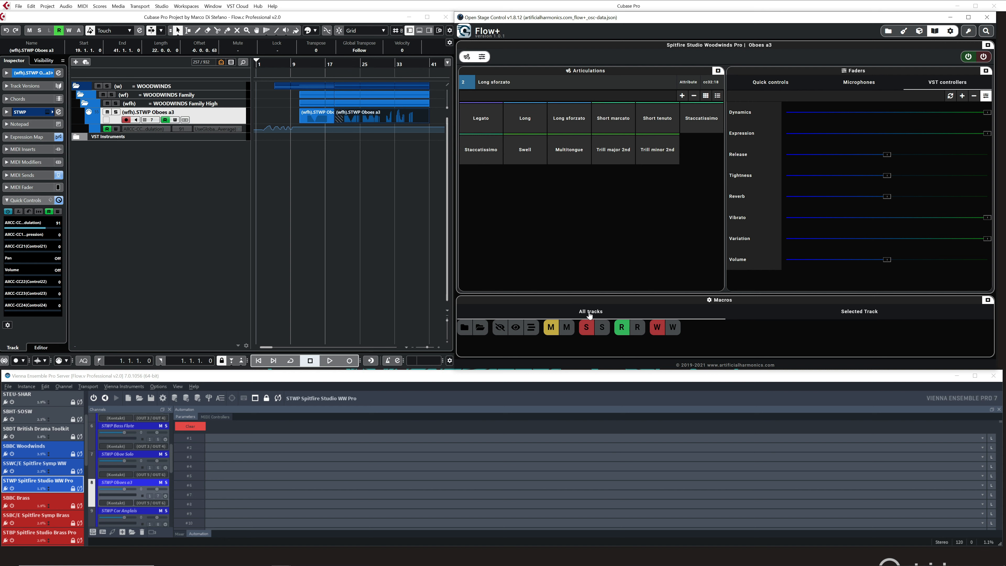
pyautogui.click(867, 315)
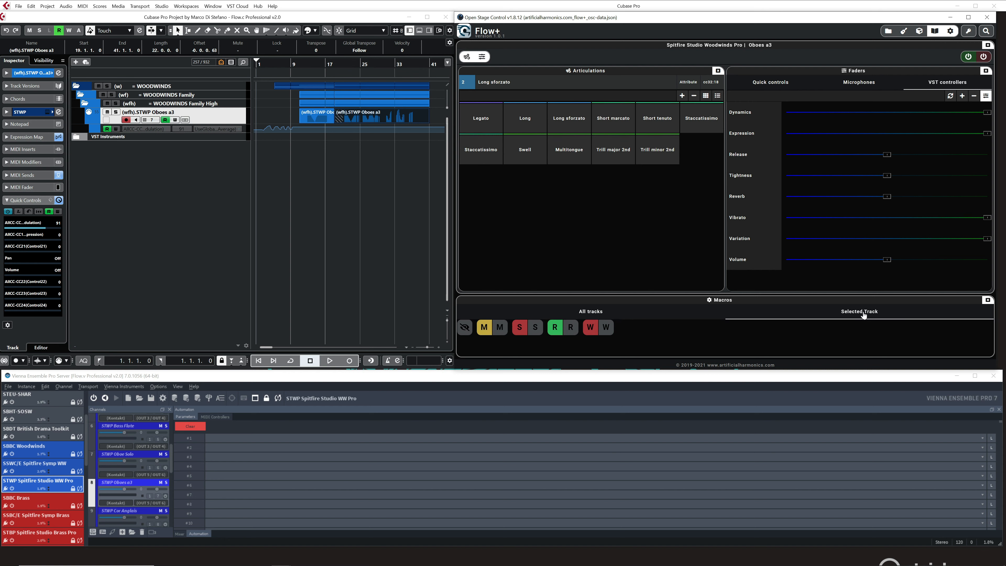
pyautogui.click(619, 313)
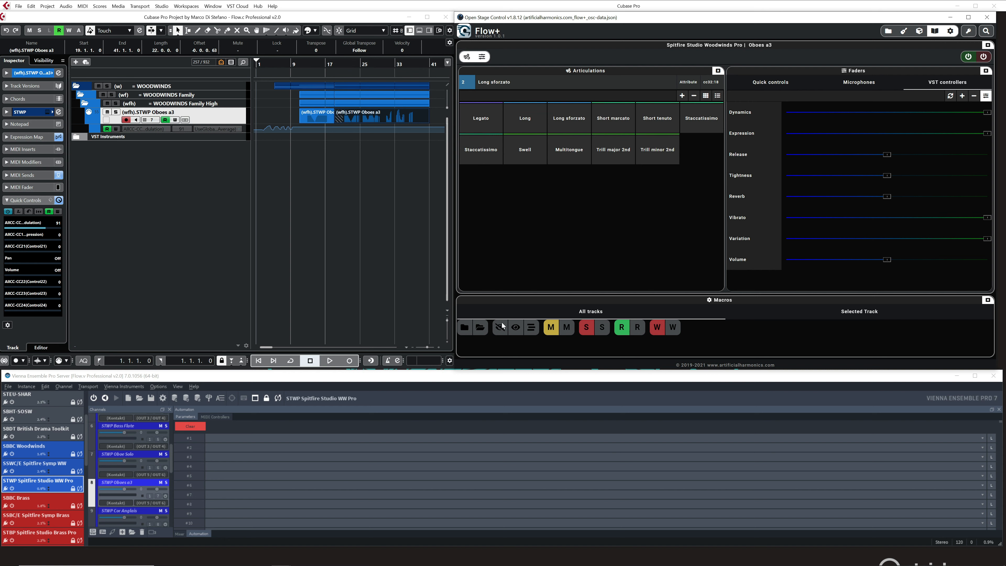
pyautogui.click(845, 319)
pyautogui.click(597, 308)
# Use the All tracks macros to cycle Cubase's track visibility from all hidden to only tracks with data to all shown.
pyautogui.click(500, 330)
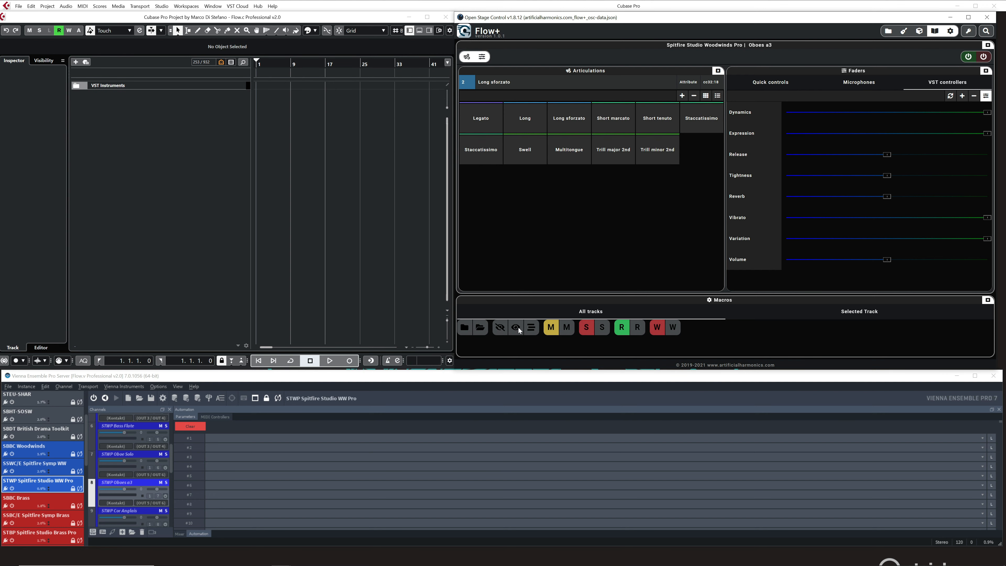
pyautogui.click(531, 328)
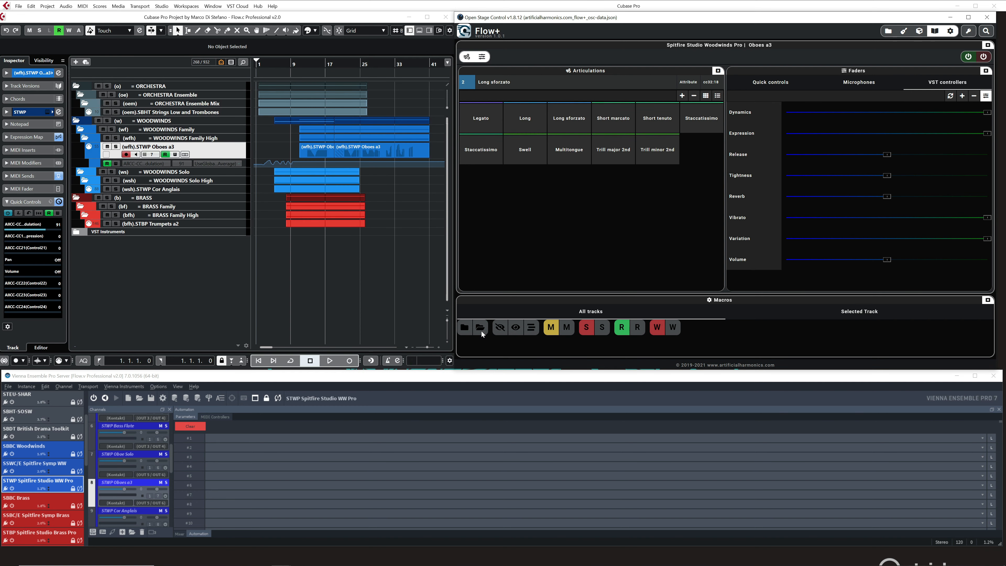
pyautogui.click(517, 326)
# Use the All tracks macros to fold and unfold every folder track, and to mute and unmute all tracks.
pyautogui.click(467, 327)
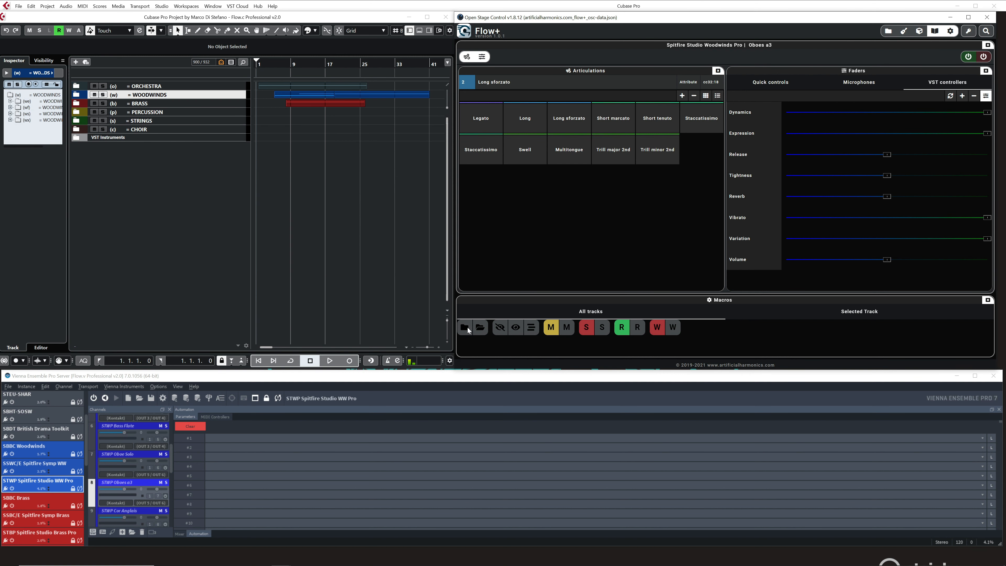
pyautogui.click(481, 327)
pyautogui.click(551, 328)
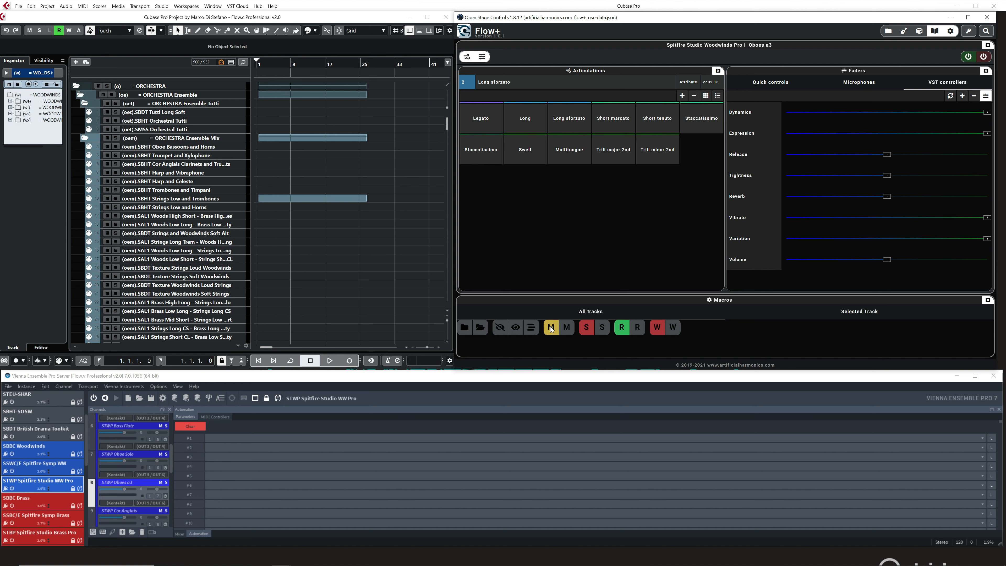
pyautogui.click(566, 328)
# Select the SBDT Strings and Woodwinds Soft Alt track with the Selected Track macros shown, then return to the All tracks macros.
pyautogui.click(866, 317)
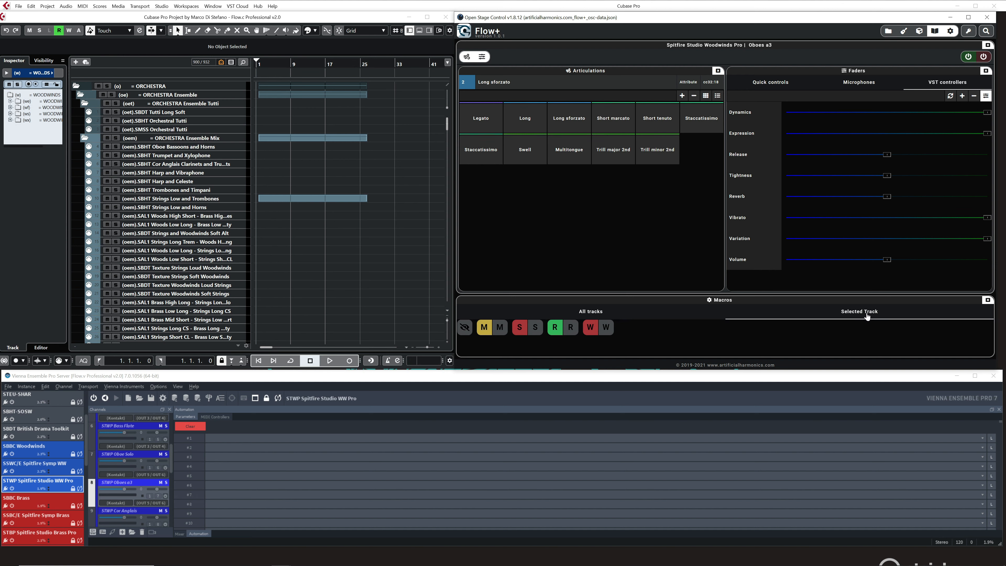
pyautogui.click(205, 232)
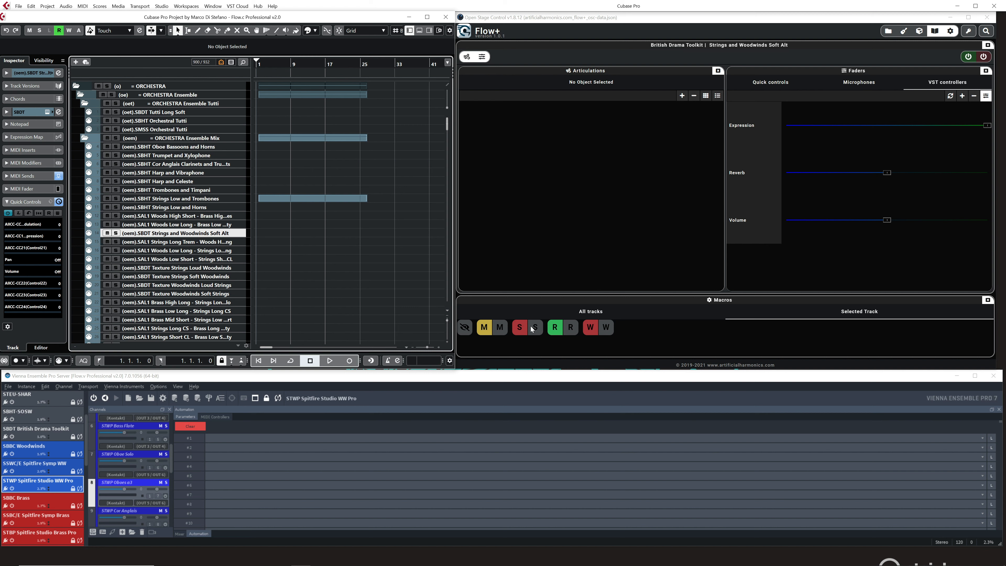
pyautogui.click(652, 319)
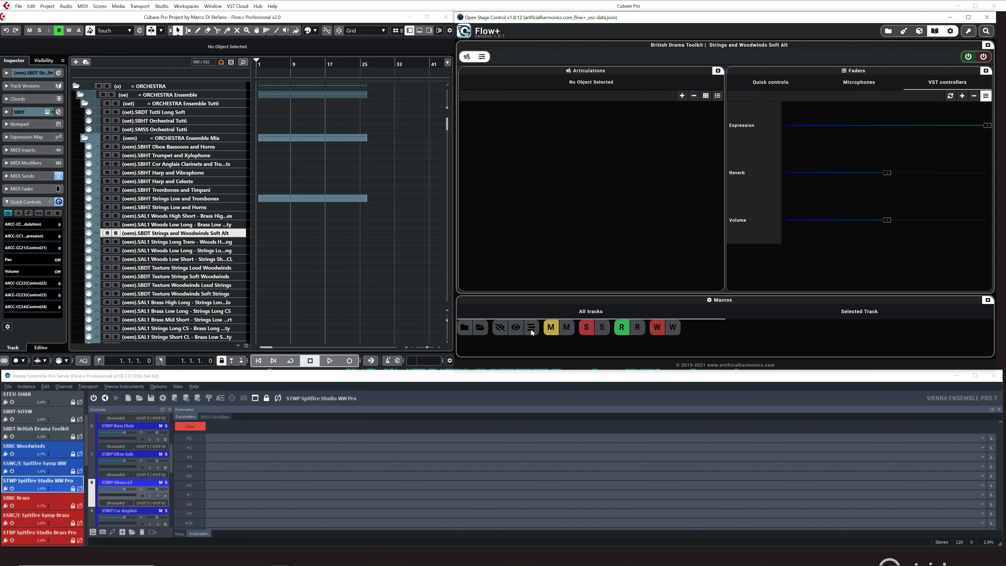
pyautogui.click(46, 8)
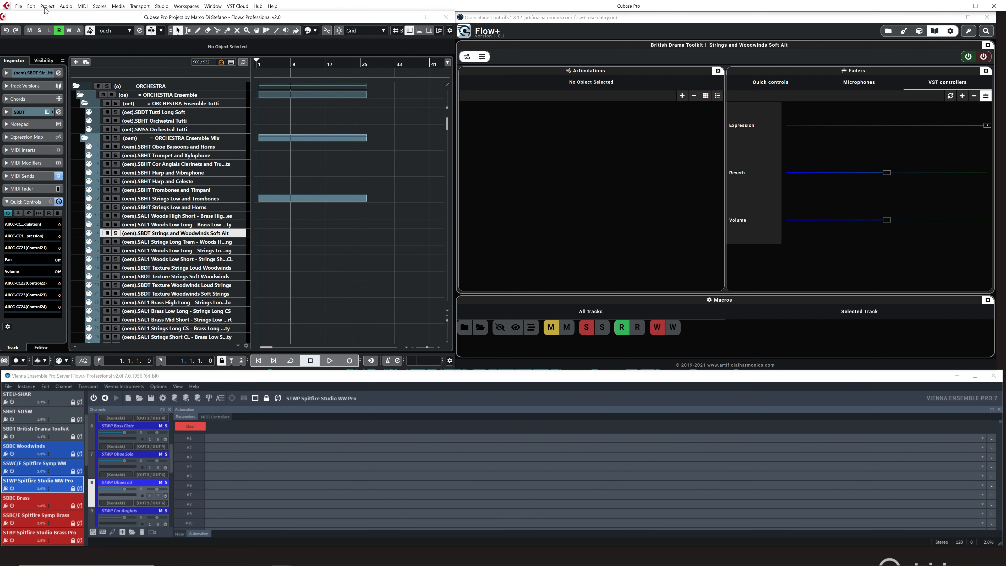
pyautogui.click(51, 6)
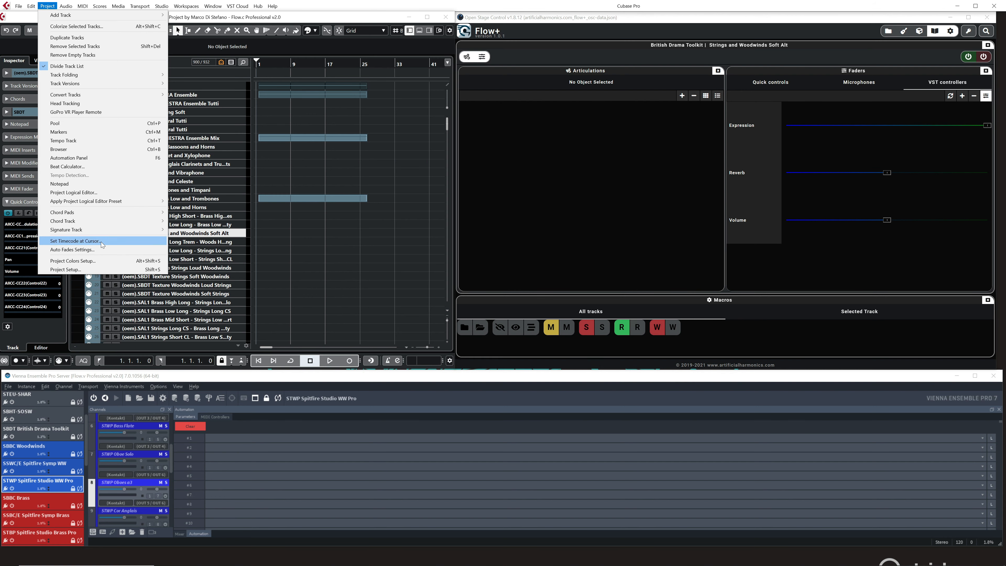
pyautogui.click(106, 270)
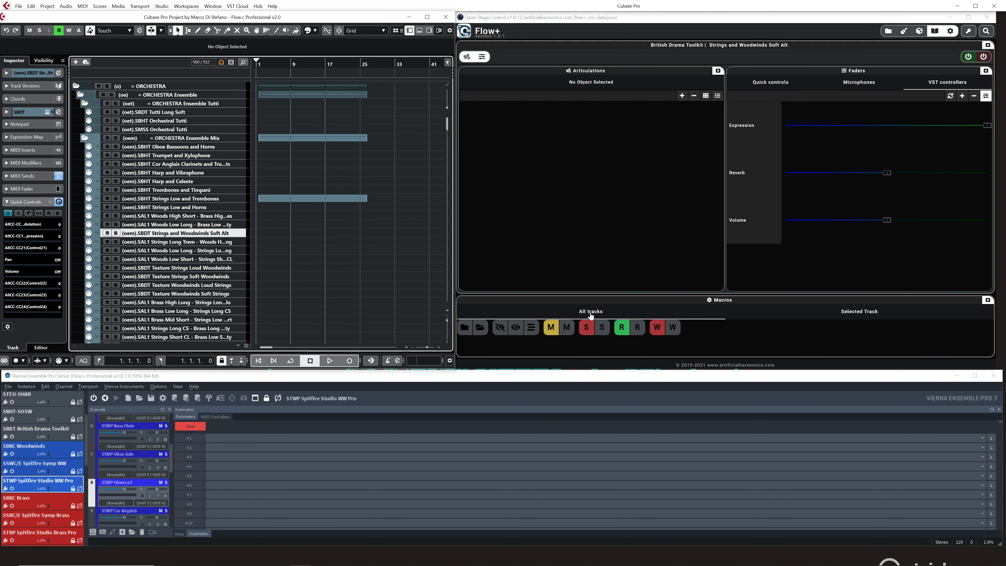
pyautogui.click(714, 339)
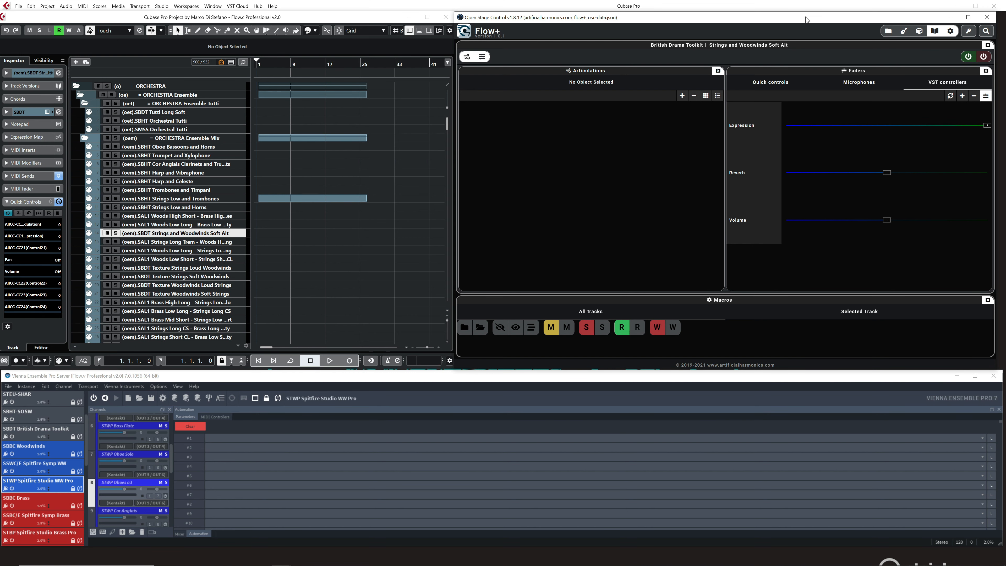
# Move and enlarge the Flow+ window over Cubase and Vienna Ensemble Pro, and open its Search dialog.
pyautogui.moveTo(800, 19); pyautogui.dragTo(556, 33)
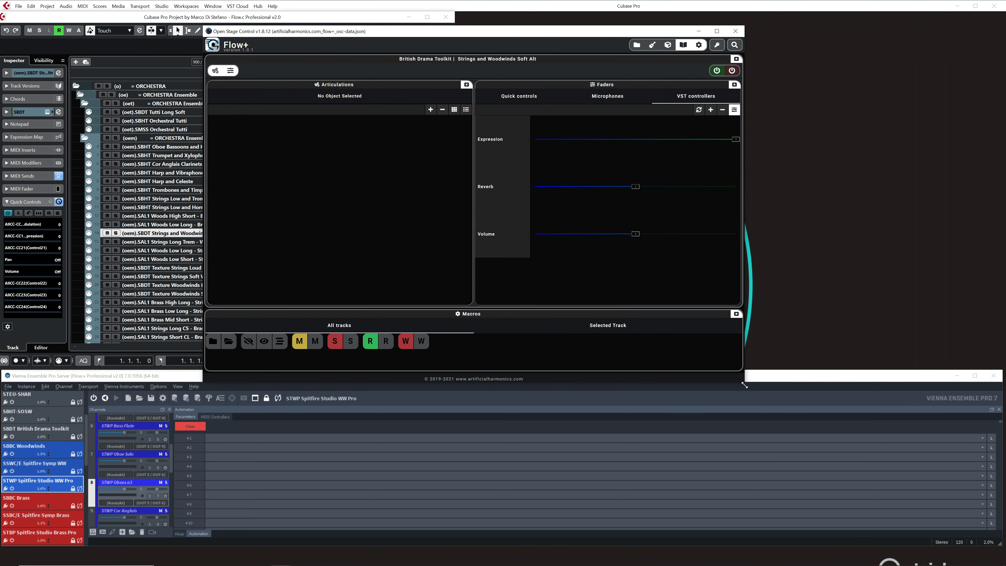
pyautogui.moveTo(743, 382); pyautogui.dragTo(878, 498)
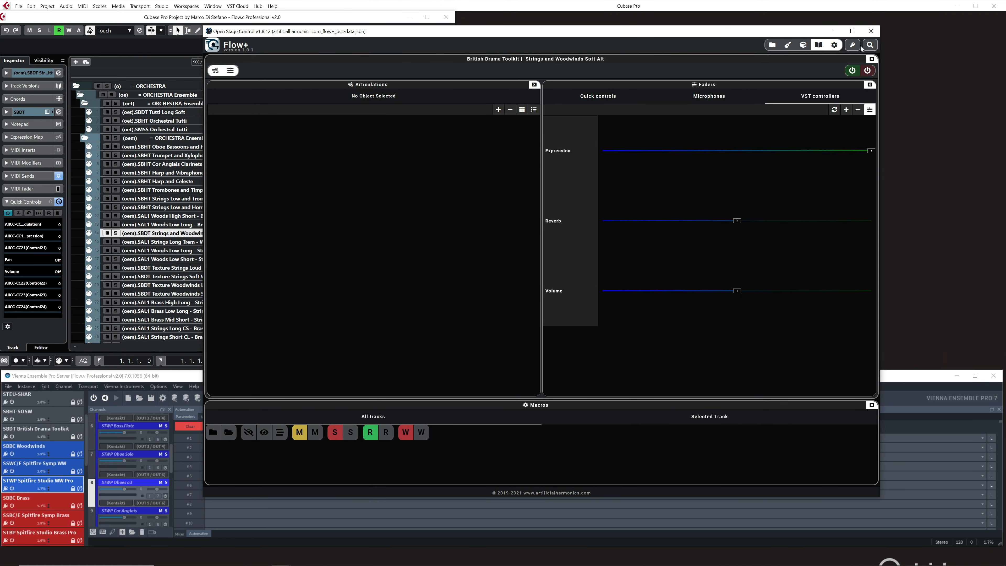
pyautogui.click(869, 45)
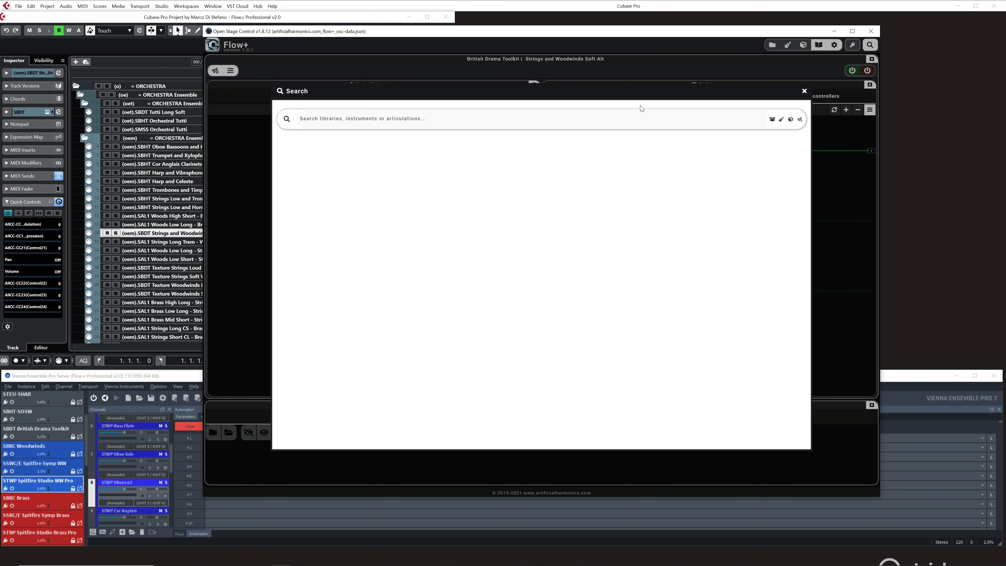
# Search Flow+ for "tremolo" and look through the matching libraries, instruments and articulations.
pyautogui.click(450, 123)
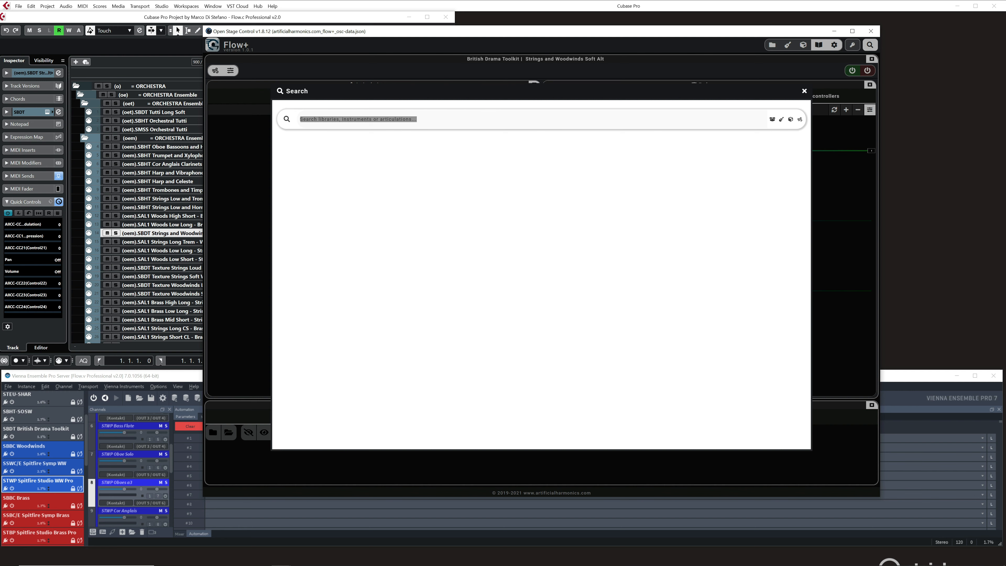
pyautogui.write('tremolo')
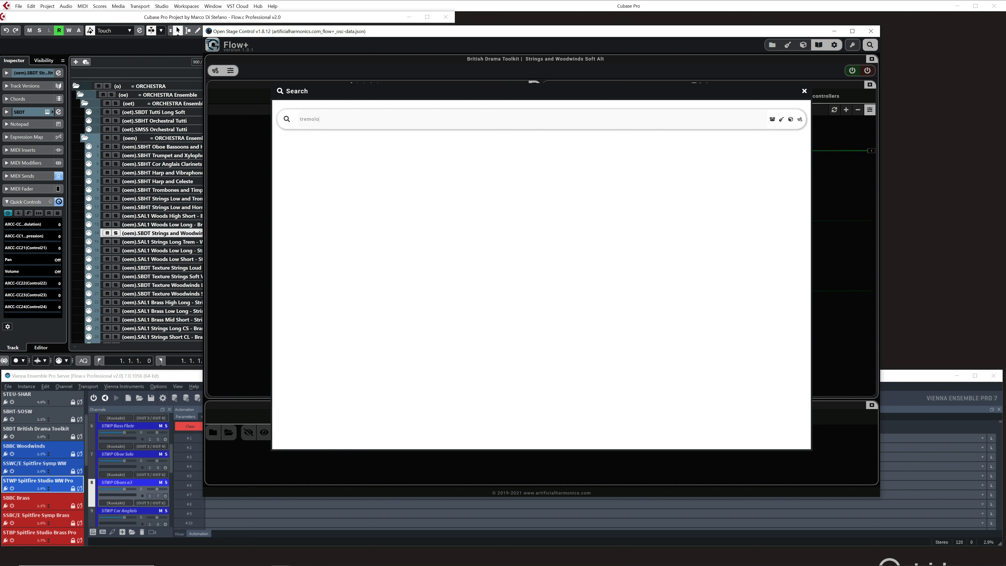
pyautogui.press('Return')
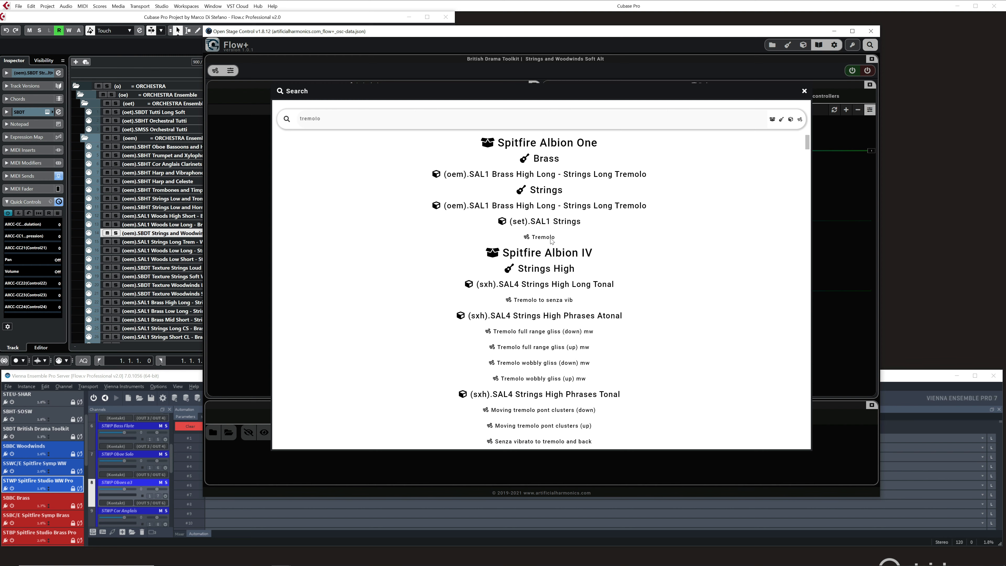
pyautogui.doubleClick(323, 120)
pyautogui.click(587, 288)
pyautogui.scroll(-2, 506, 338)
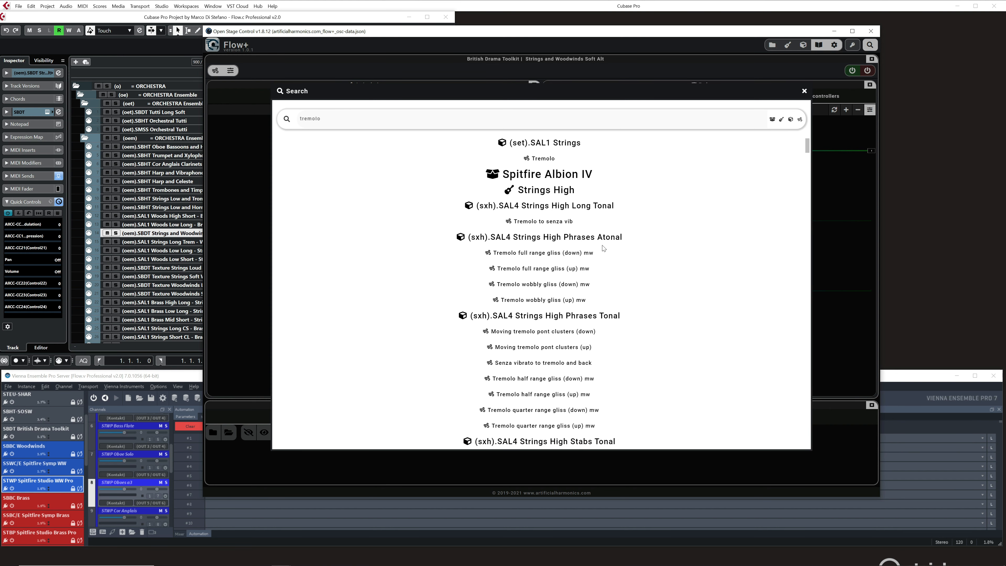
pyautogui.scroll(-6, 585, 280)
pyautogui.scroll(-3, 584, 281)
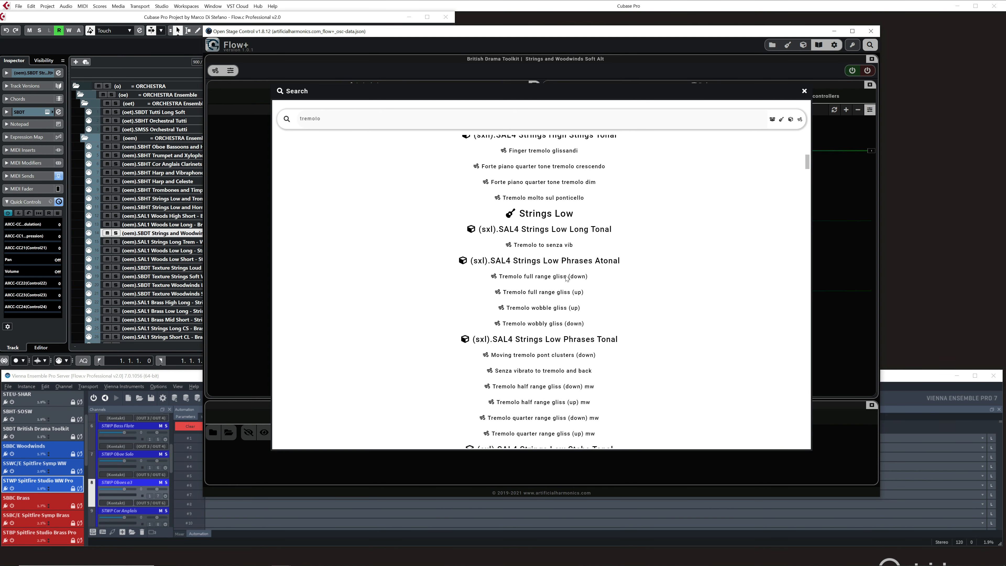
pyautogui.scroll(-5, 564, 281)
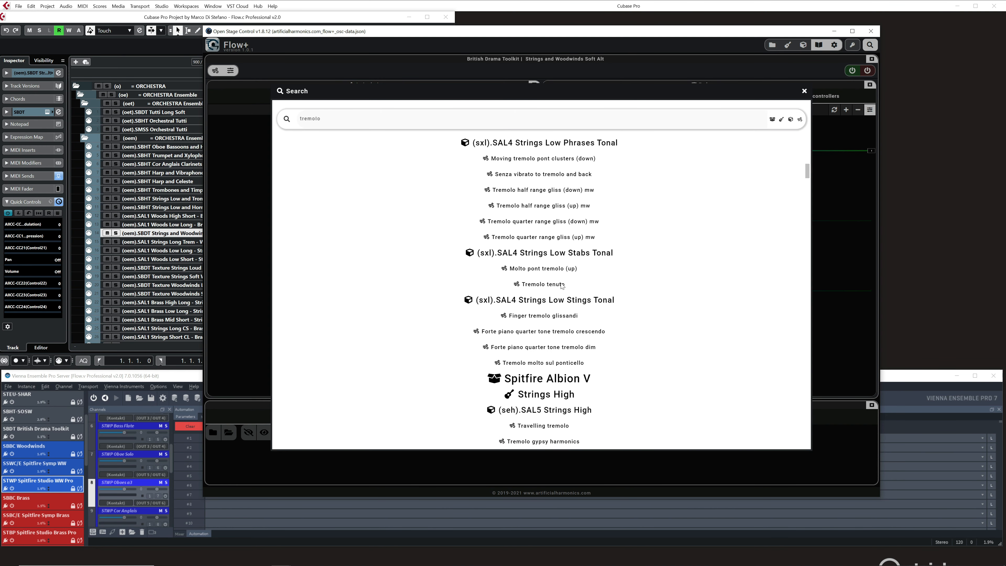
# Filter the tremolo results by category, hiding library and instrument-family headings while keeping individual instrument tracks and articulations shown.
pyautogui.click(781, 120)
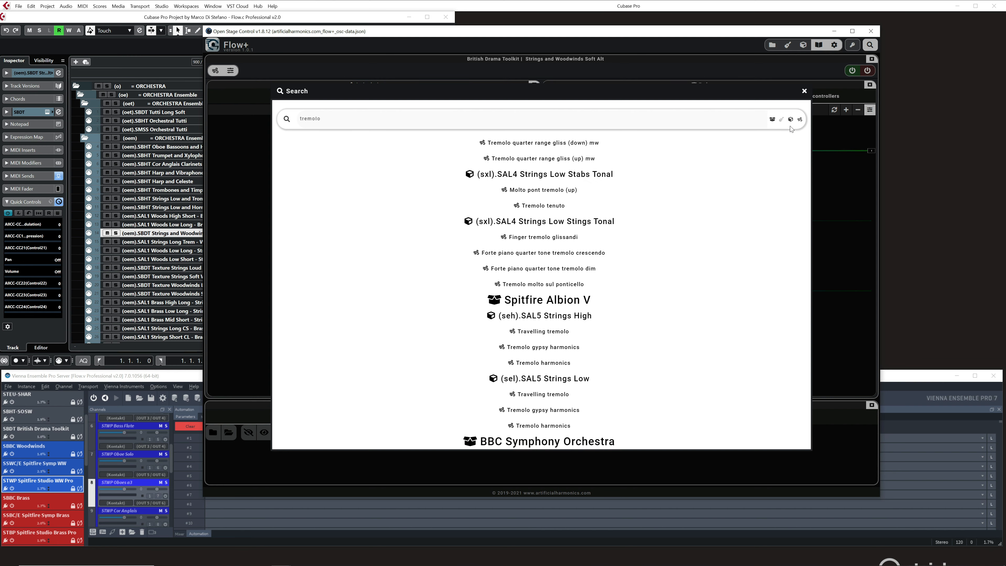
pyautogui.click(790, 120)
pyautogui.scroll(15, 713, 257)
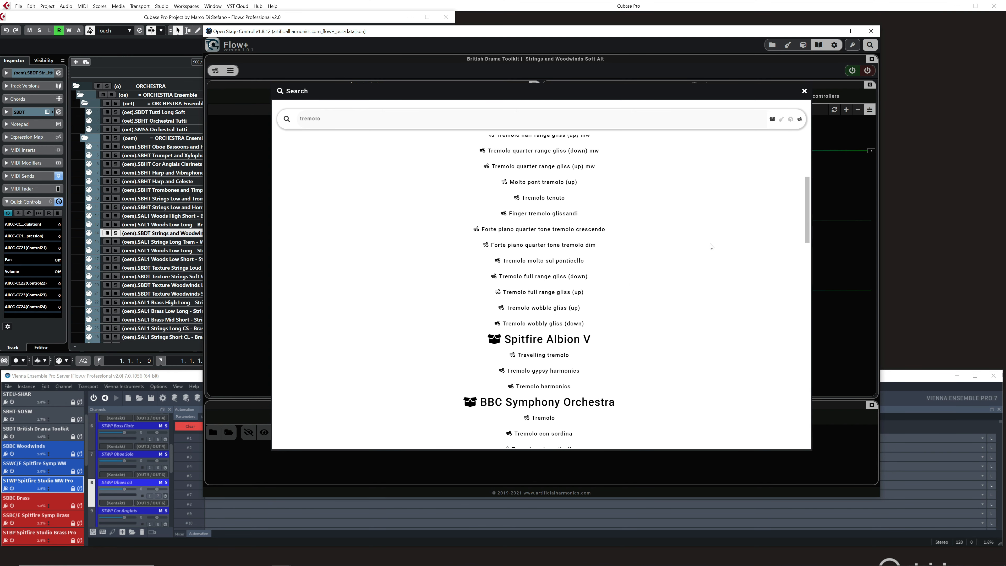
pyautogui.scroll(1, 643, 237)
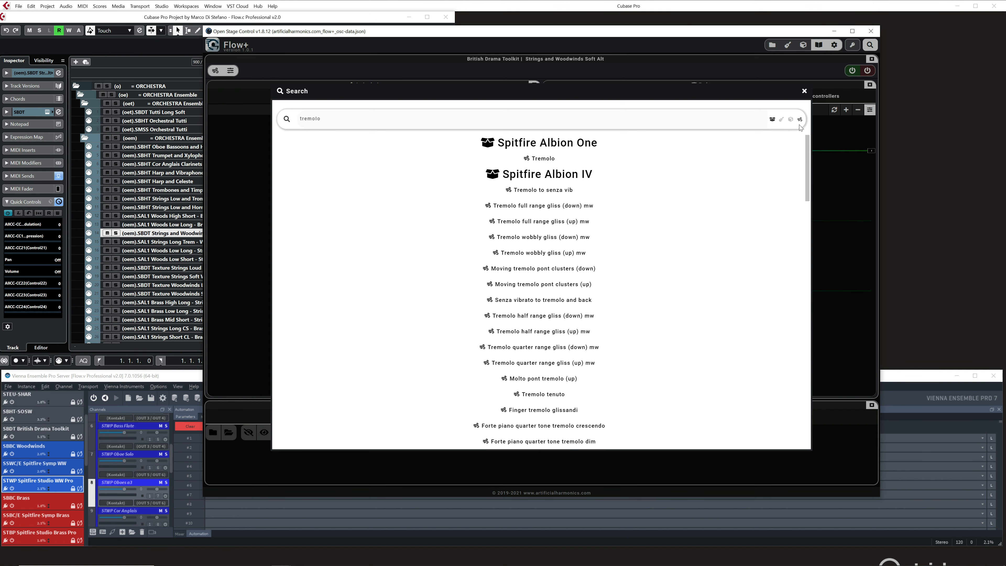
pyautogui.click(772, 120)
pyautogui.click(791, 120)
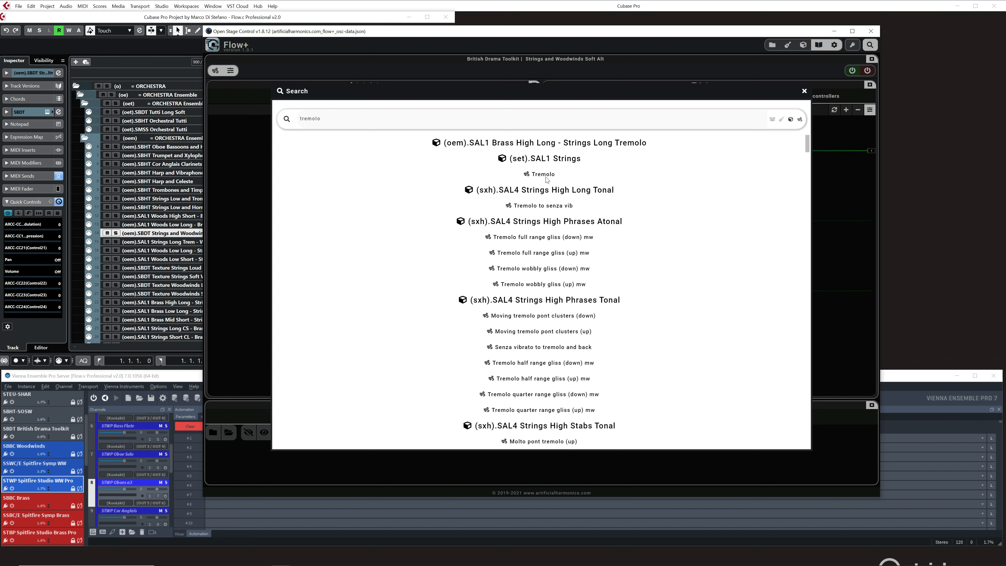
# Search for "piccolo trumpet" and include the library headings in the results again.
pyautogui.click(355, 118)
pyautogui.hotkey('ctrl', 'a')
pyautogui.write('piccolo trumpet')
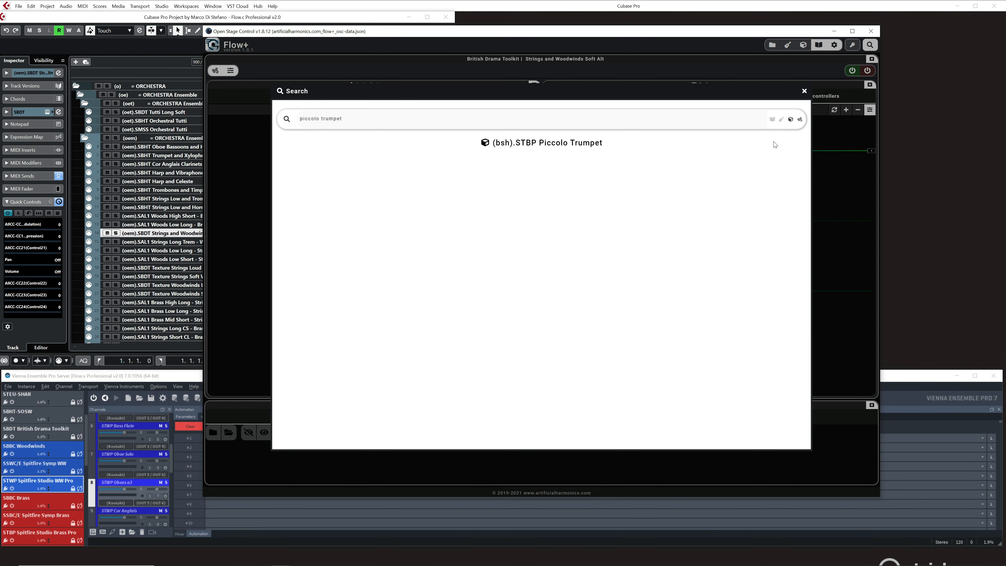
pyautogui.click(773, 120)
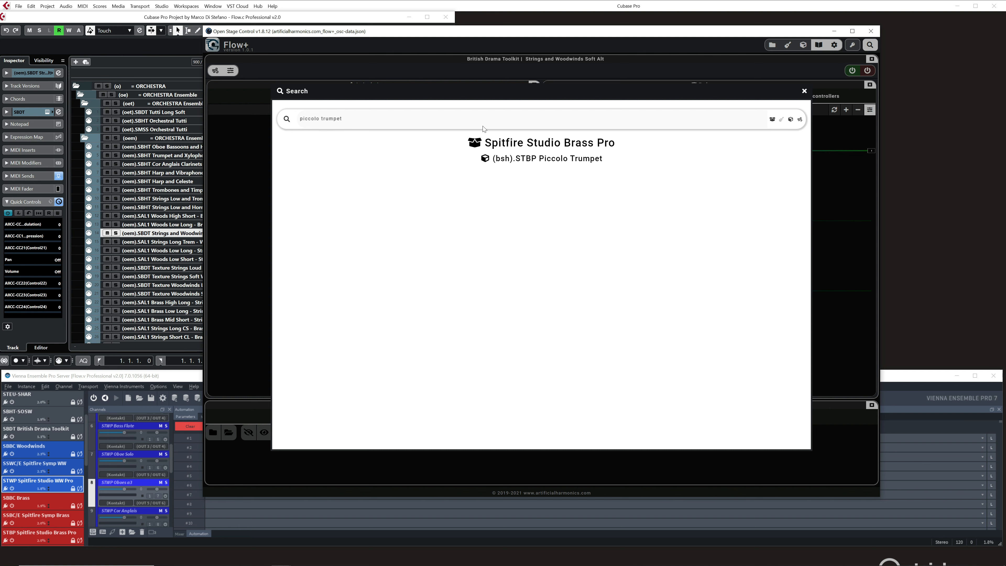
# Search for "cluster" and look through the matching articulations across all libraries, returning to the start of the results.
pyautogui.click(458, 124)
pyautogui.write('cluster')
pyautogui.press('Return')
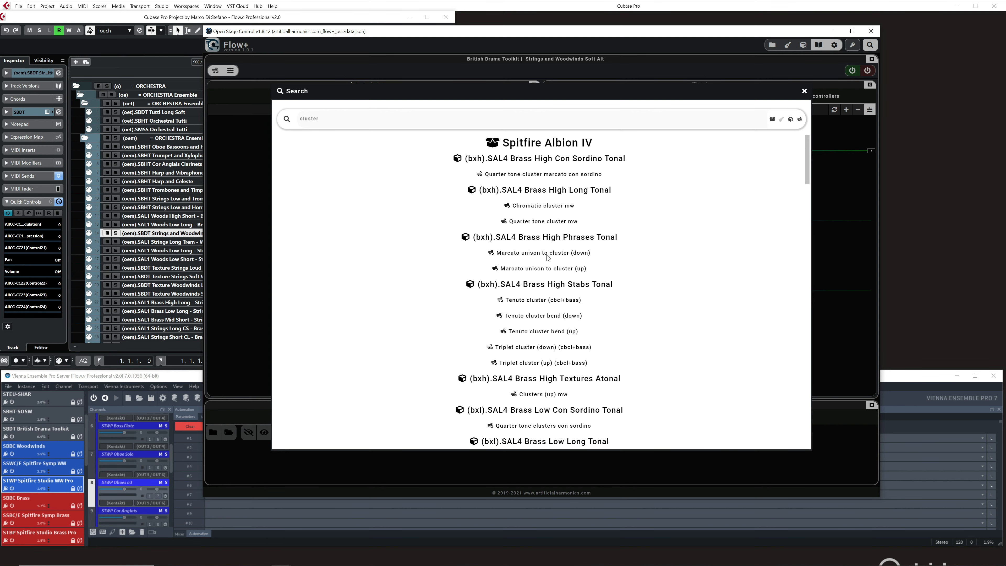
pyautogui.scroll(-3, 602, 262)
pyautogui.scroll(-3, 796, 231)
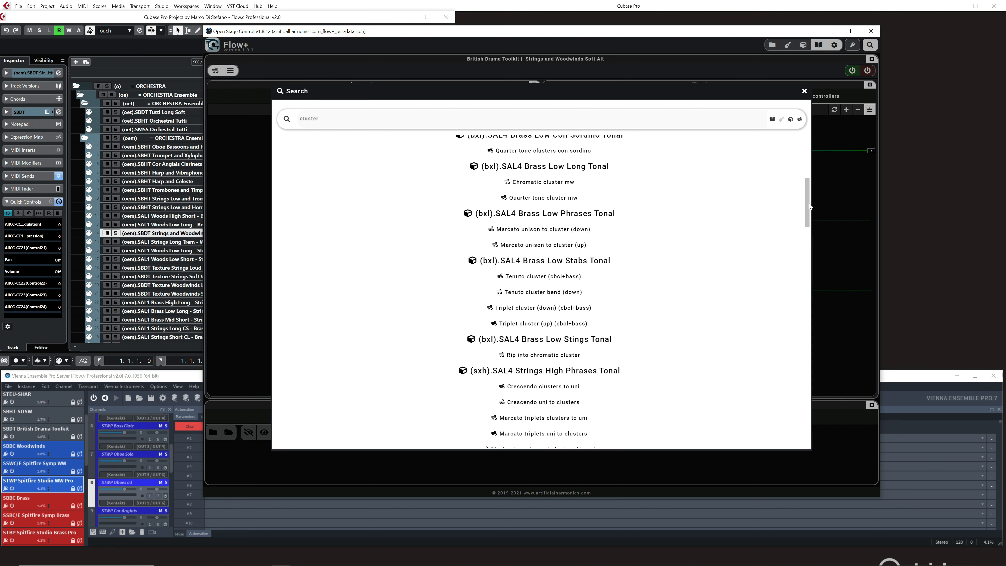
pyautogui.moveTo(809, 202); pyautogui.dragTo(805, 258)
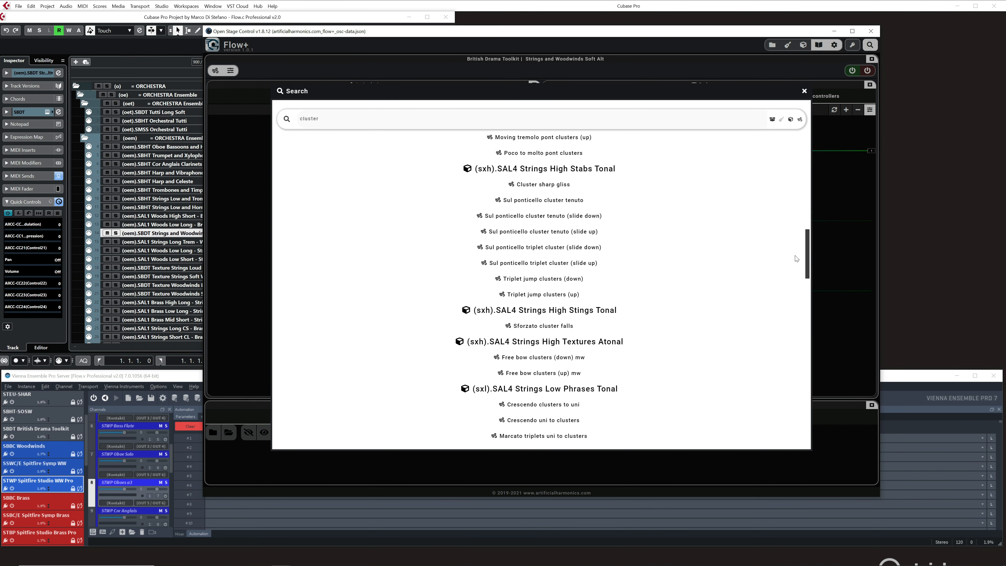
pyautogui.scroll(-4, 796, 258)
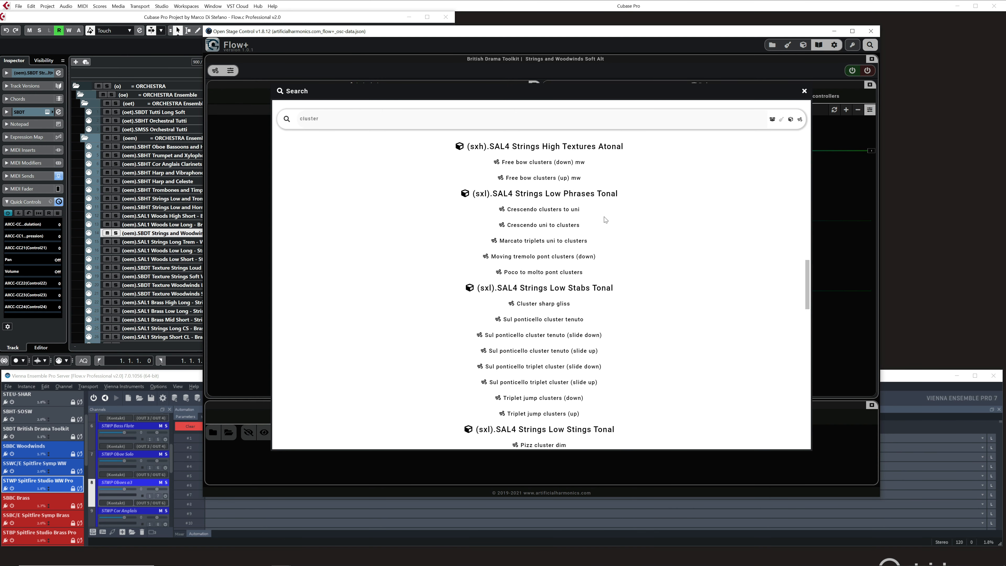
pyautogui.scroll(-2, 641, 254)
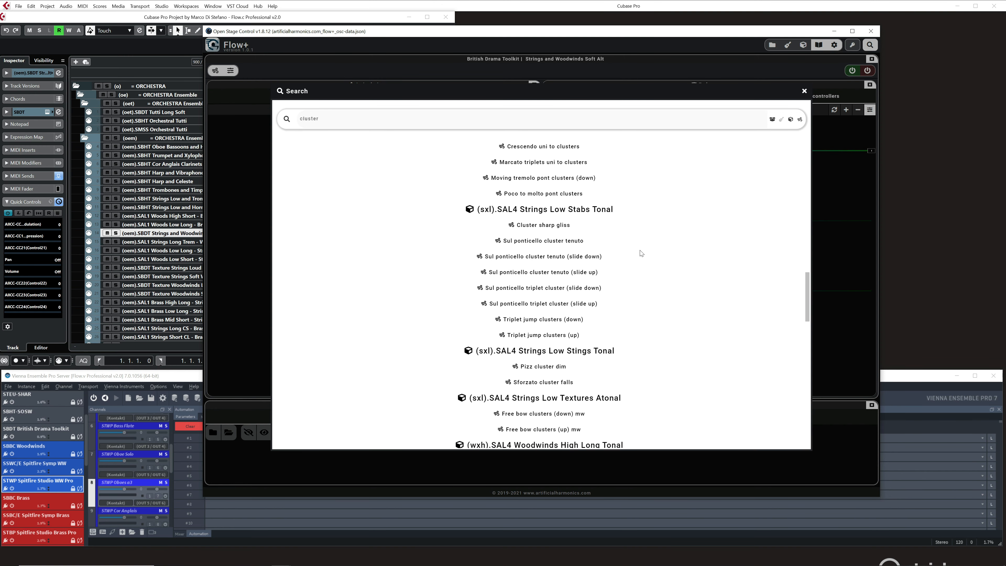
pyautogui.scroll(-11, 641, 253)
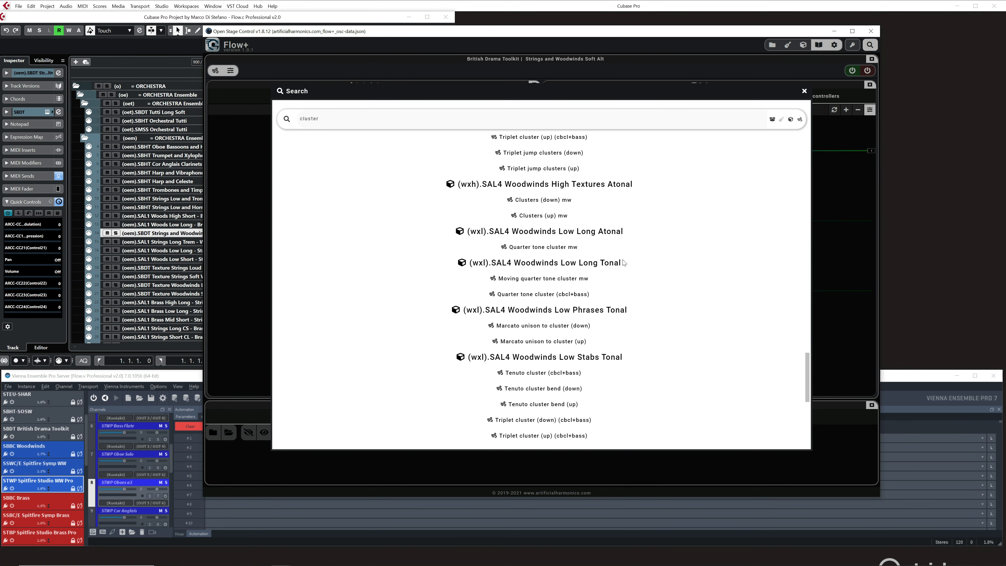
pyautogui.scroll(-6, 624, 263)
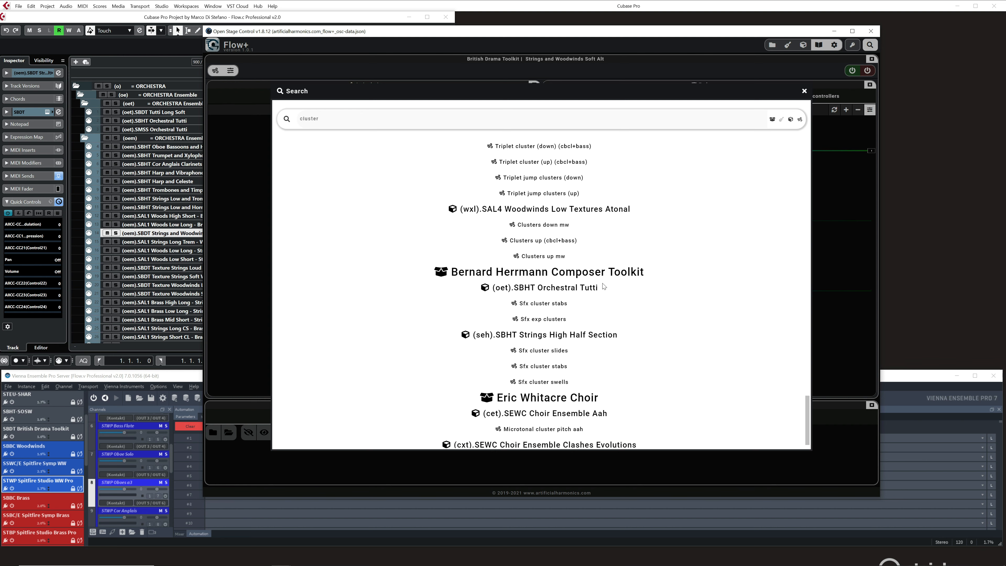
pyautogui.moveTo(806, 415); pyautogui.dragTo(797, 138)
# Close the search, reposition the Flow+ window and display the Folders / Libraries section.
pyautogui.click(804, 91)
pyautogui.moveTo(597, 33); pyautogui.dragTo(546, 26)
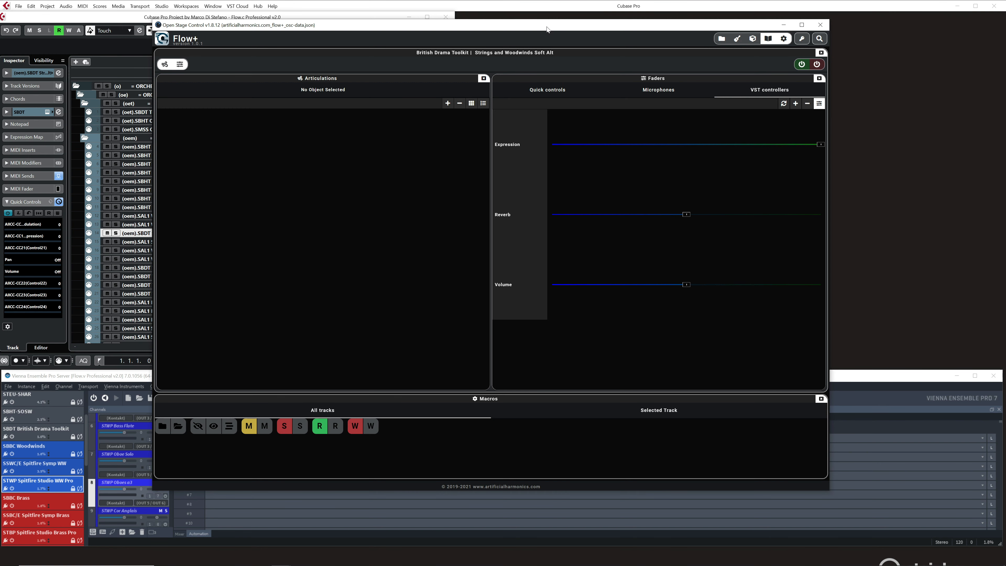
pyautogui.click(750, 39)
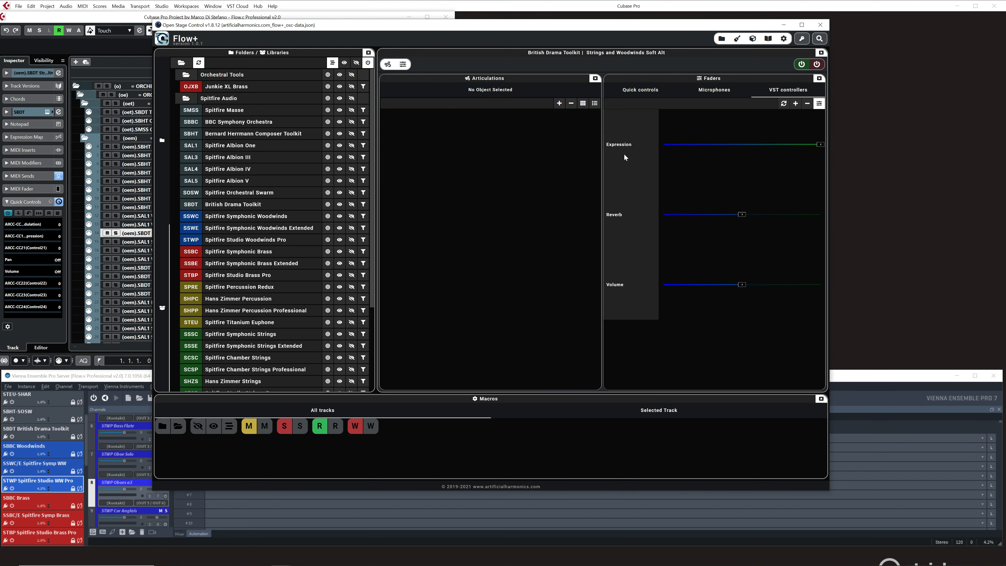